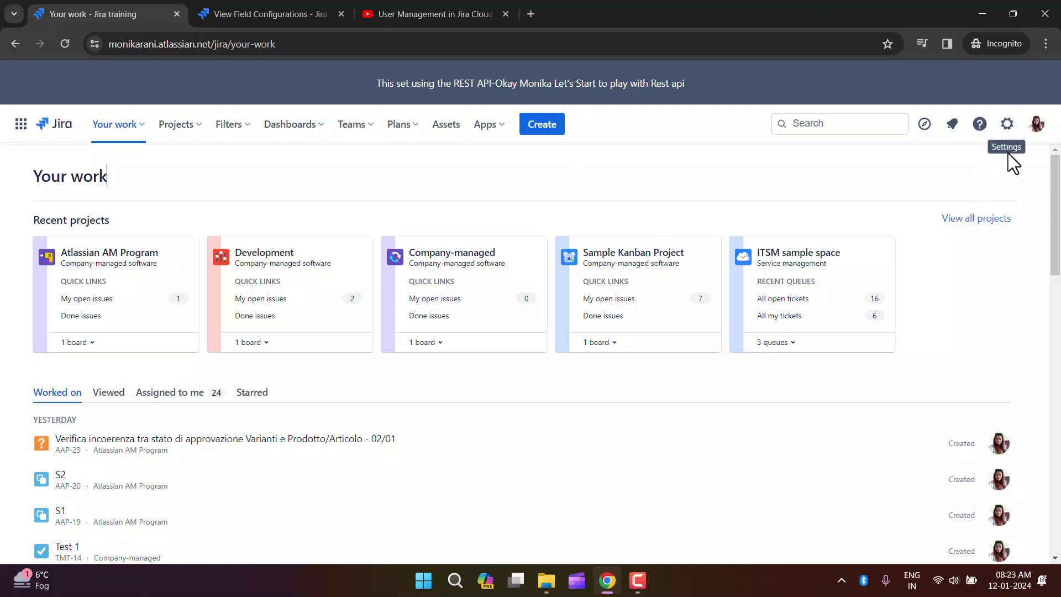
# Open Jira's issue settings and bring the Fields section of the settings navigation into view.
pyautogui.click(1007, 124)
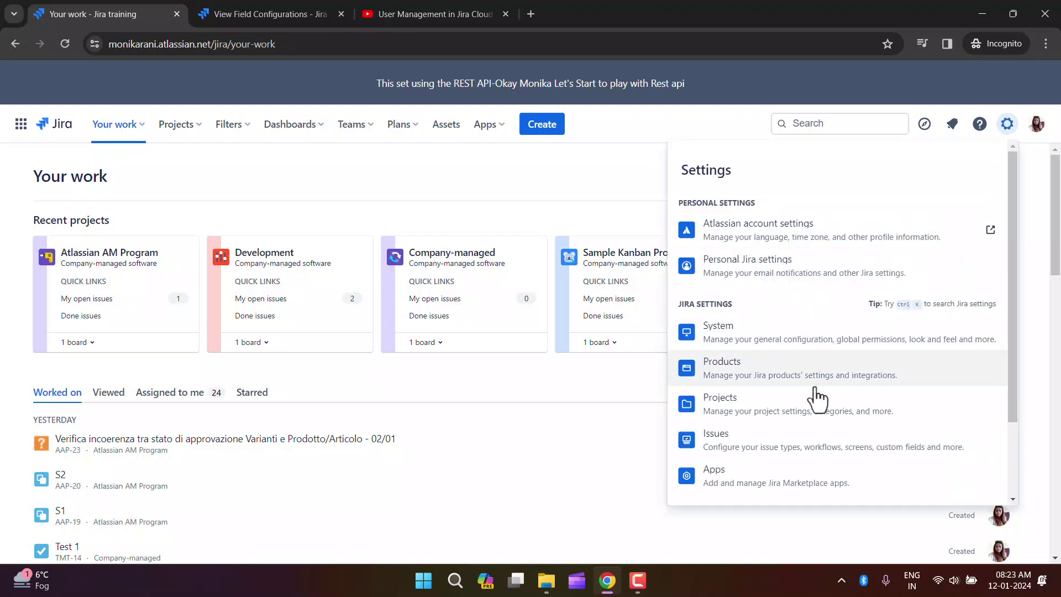
pyautogui.click(760, 443)
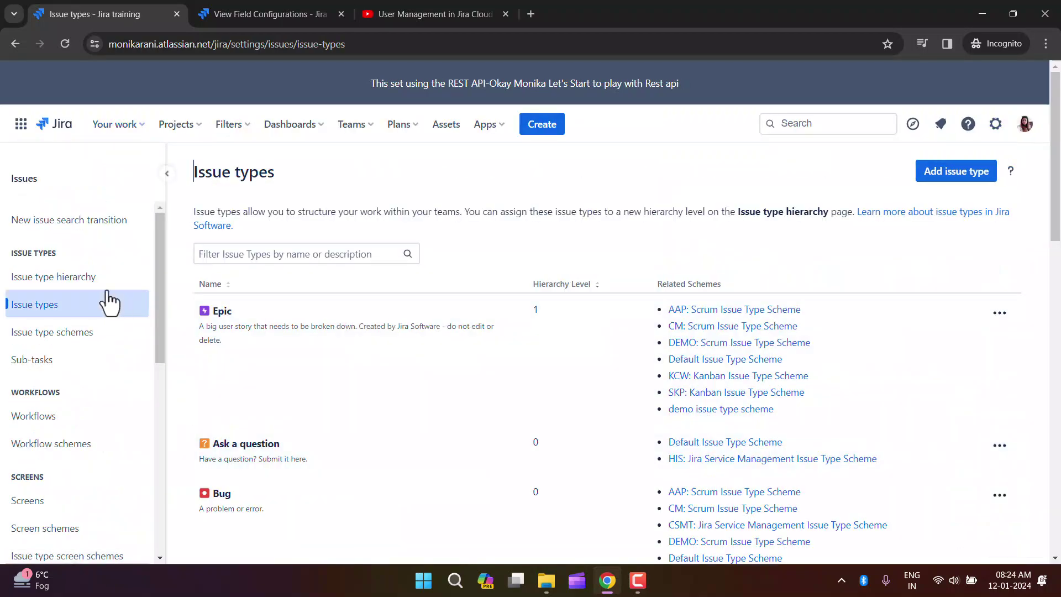
pyautogui.moveTo(161, 236); pyautogui.dragTo(162, 325)
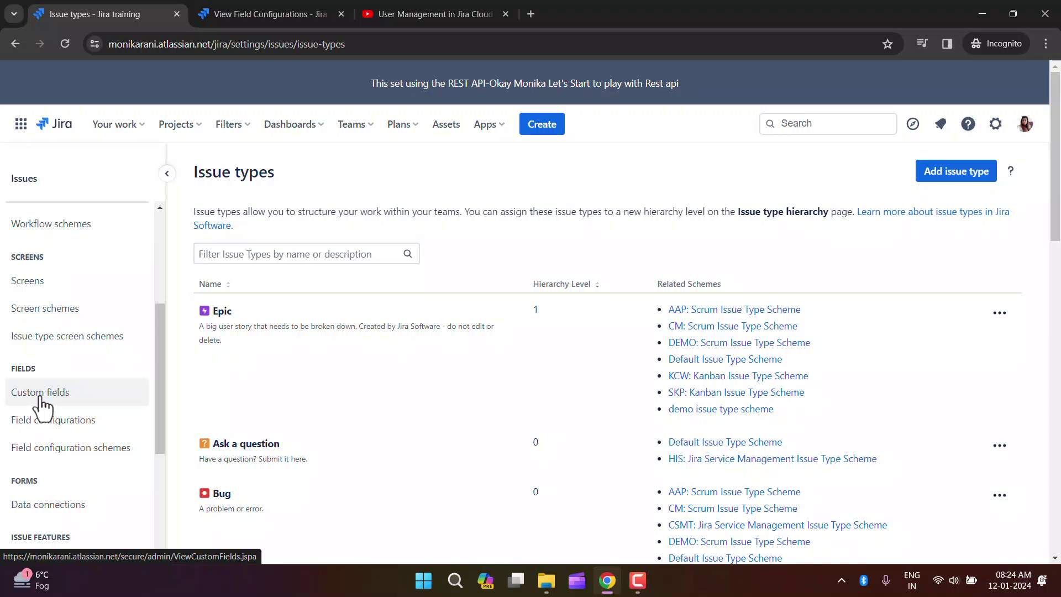
# Switch to YouTube, look through the JIRA Administration Tutorial playlist, and return to the Jira issue settings.
pyautogui.click(395, 14)
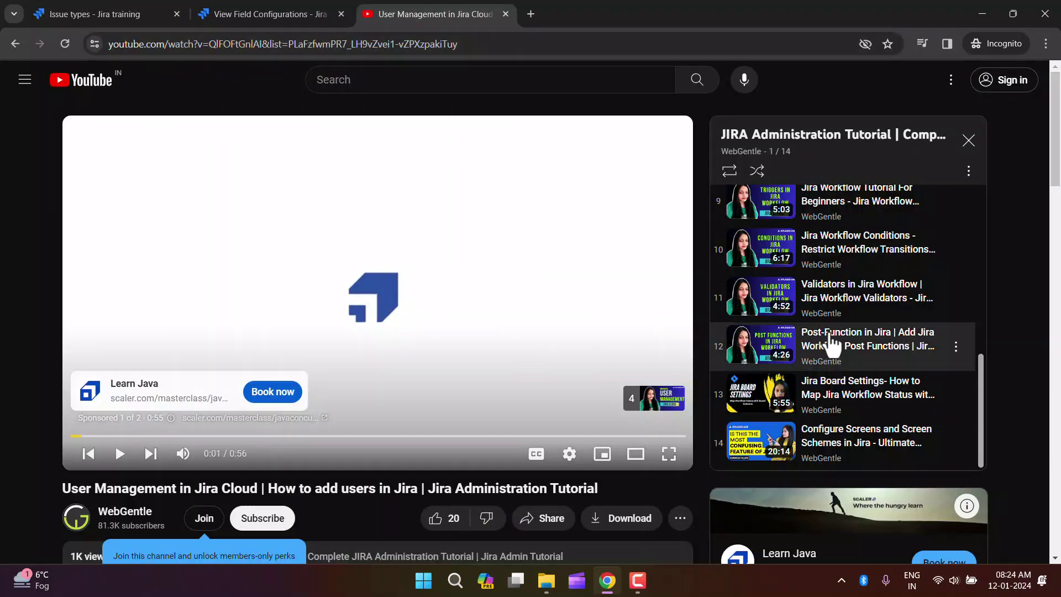
pyautogui.moveTo(978, 378); pyautogui.dragTo(985, 227)
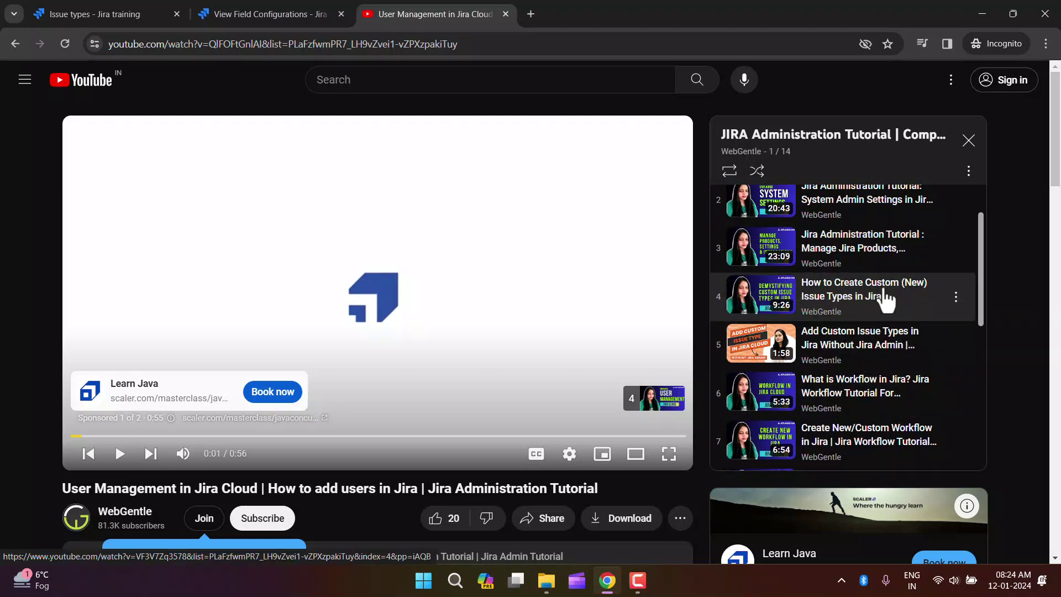
pyautogui.click(102, 10)
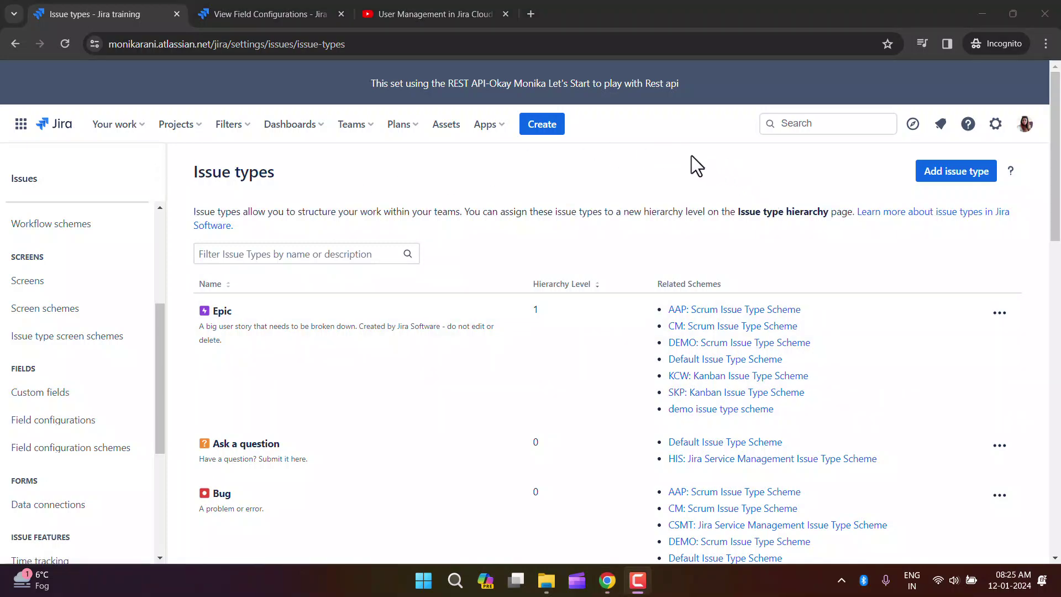
# Review the fields on the Create issue form for a Task in Atlassian AM Program and close it without creating an issue.
pyautogui.click(546, 128)
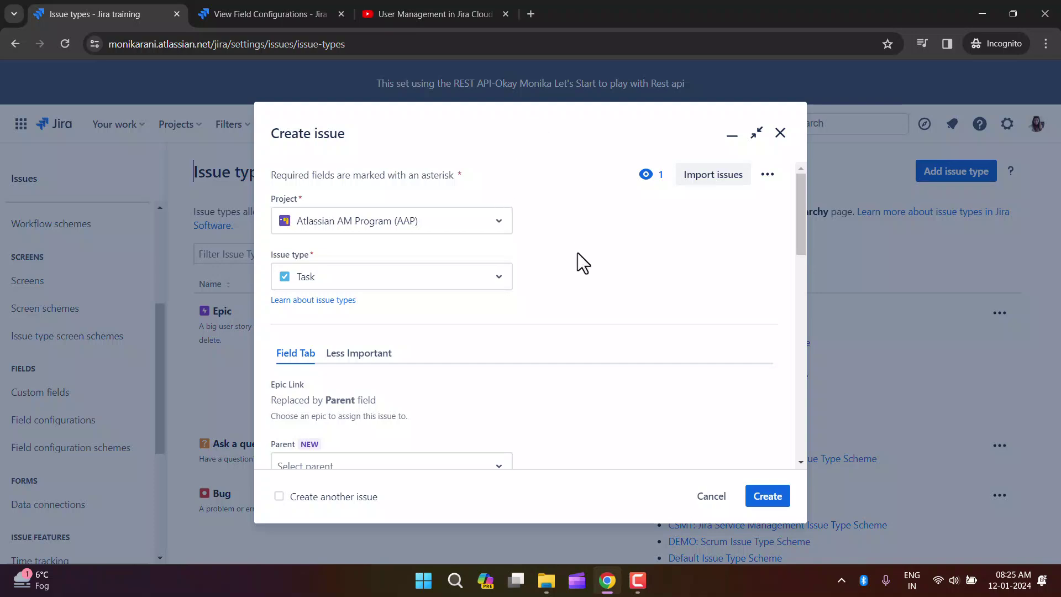
pyautogui.scroll(-1, 578, 253)
pyautogui.scroll(1, 400, 246)
pyautogui.scroll(-3, 450, 313)
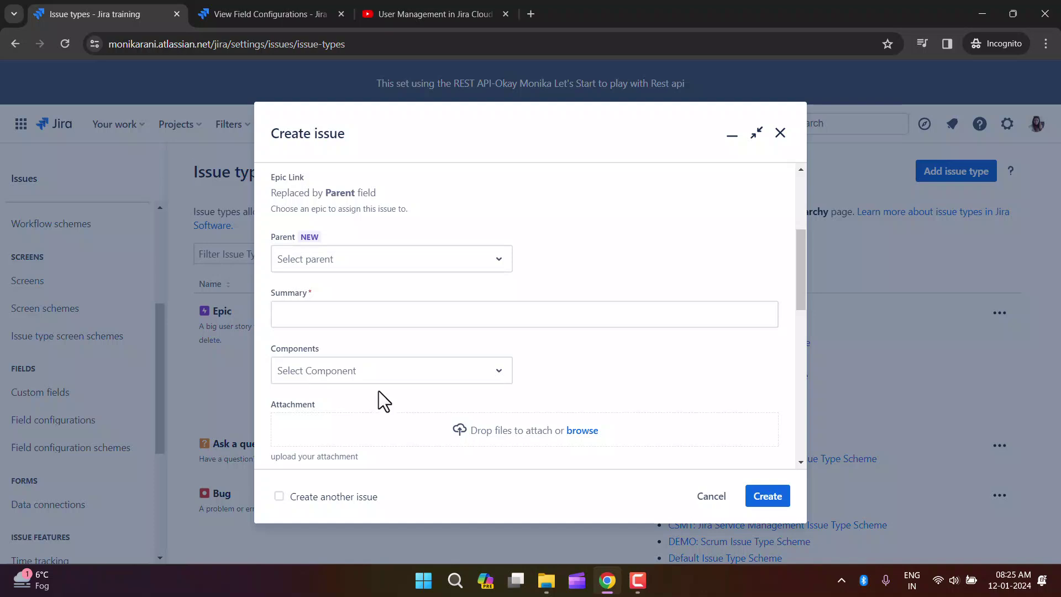
pyautogui.scroll(4, 437, 396)
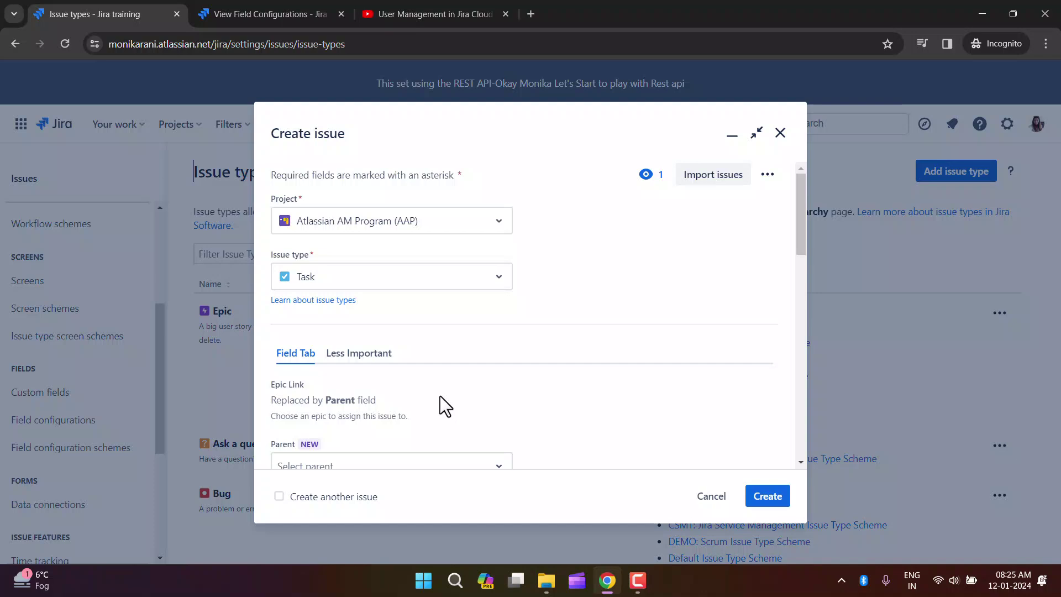
pyautogui.click(703, 497)
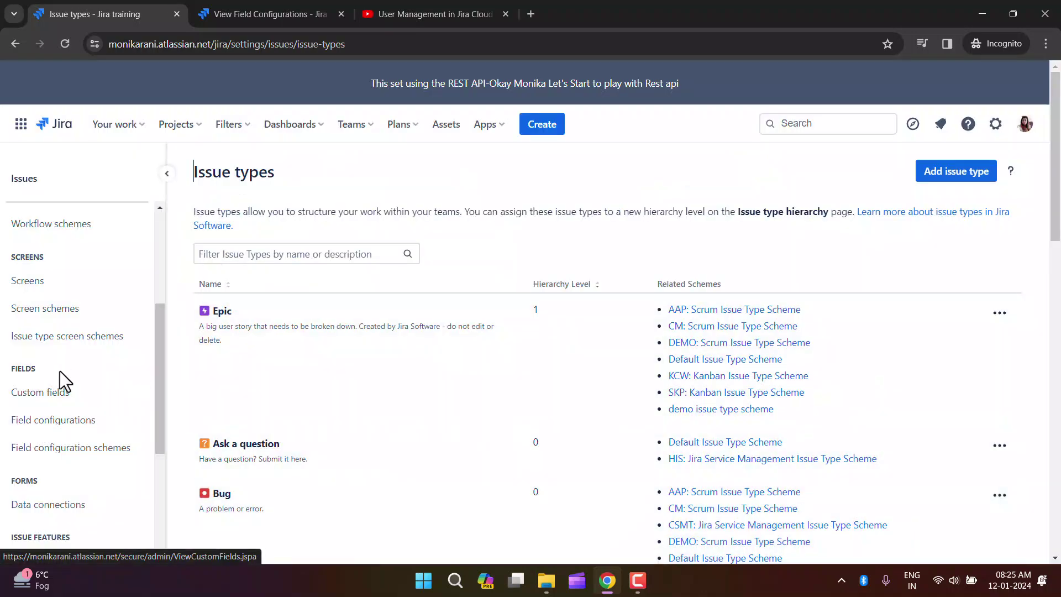
# Open the list of field configurations and review them with their associated schemes.
pyautogui.click(83, 436)
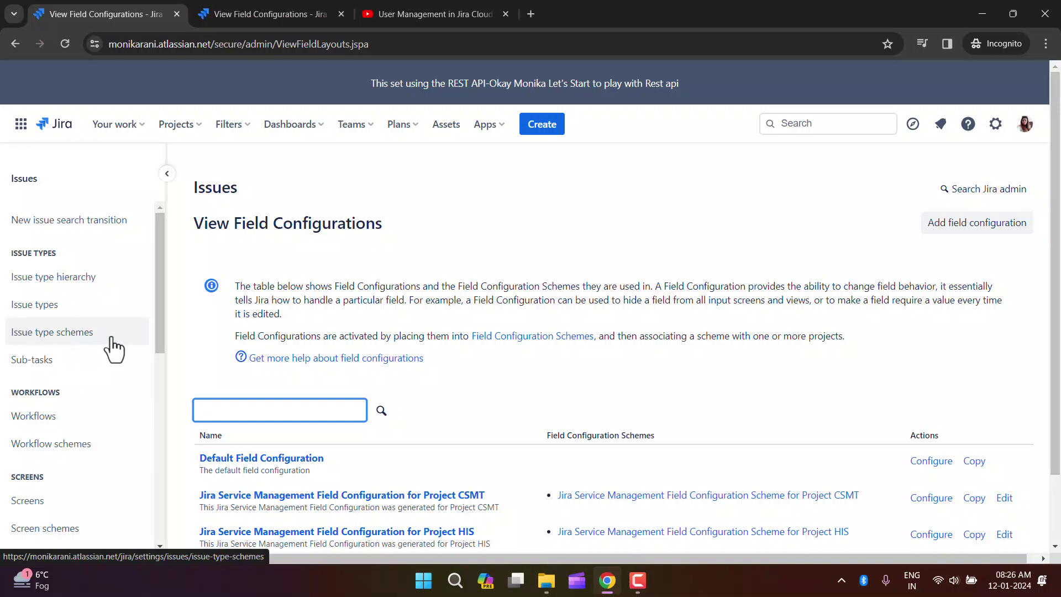
pyautogui.scroll(-5, 111, 342)
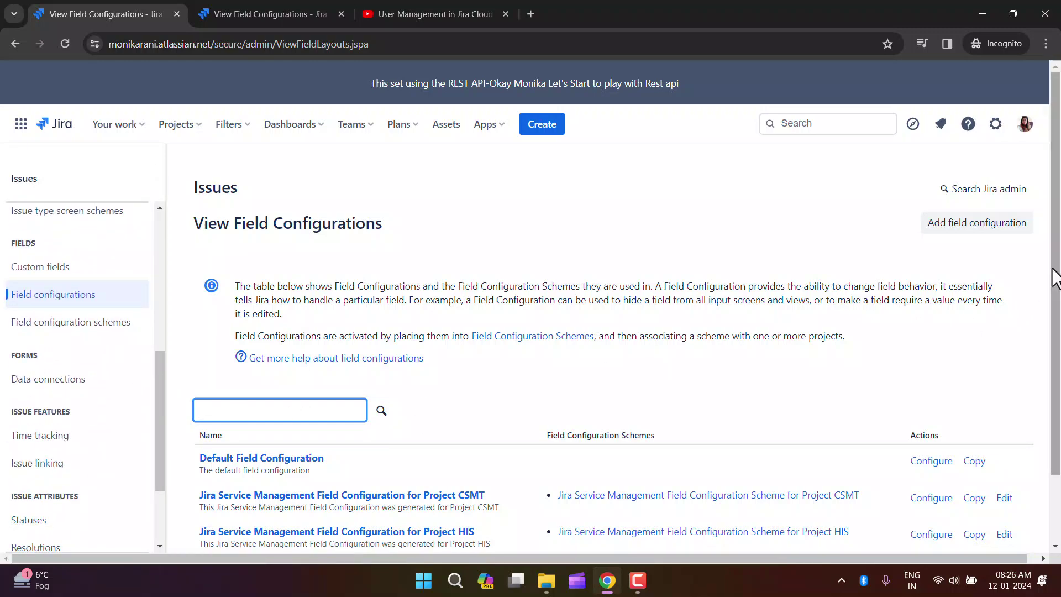
pyautogui.scroll(-2, 1032, 346)
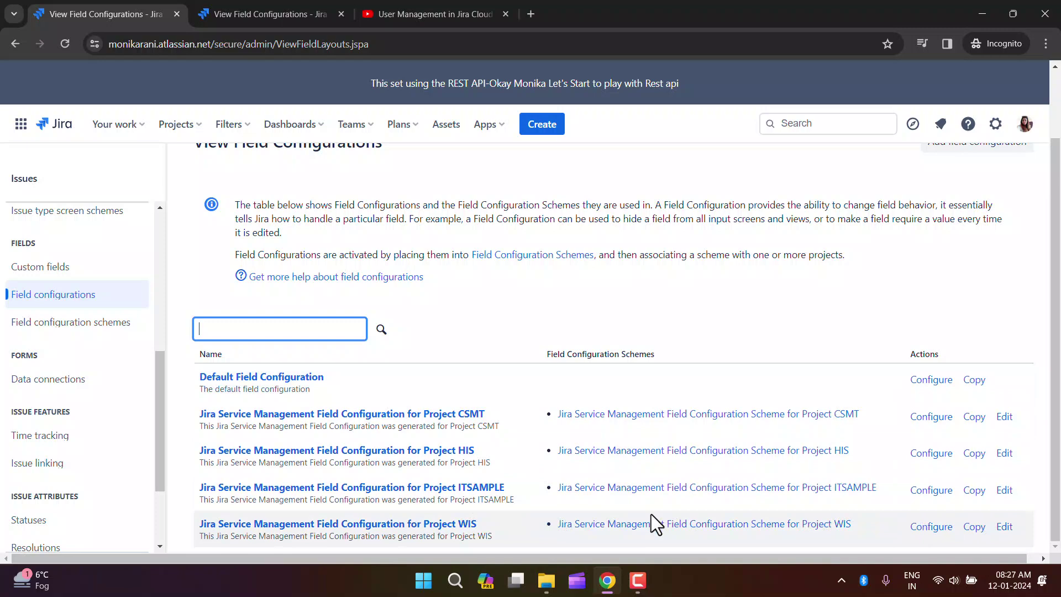
pyautogui.press('F10')
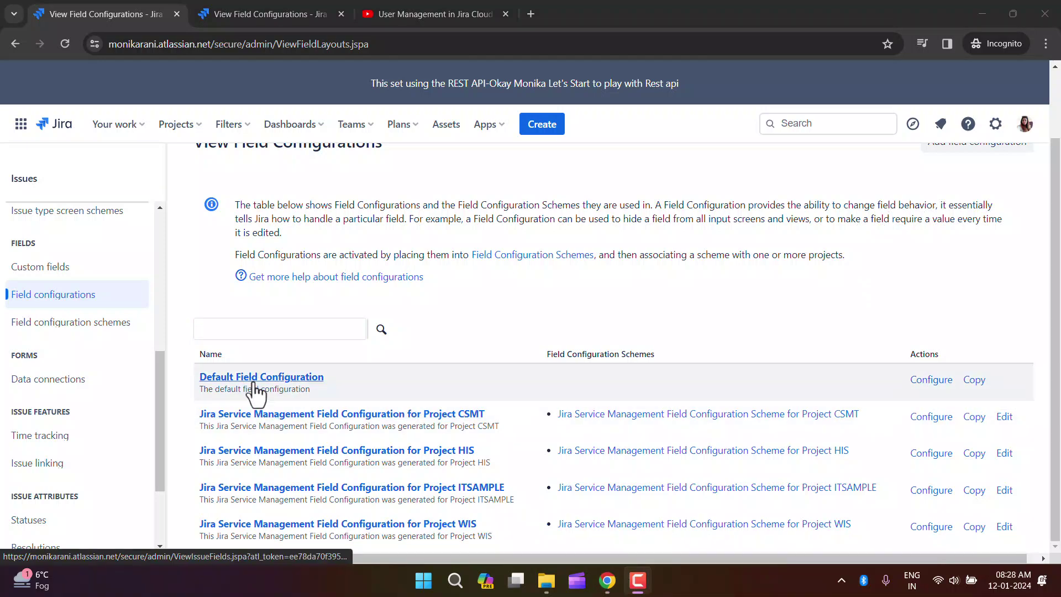
# Open the Default Field Configuration, review its fields and available actions, and view which projects share it.
pyautogui.click(255, 387)
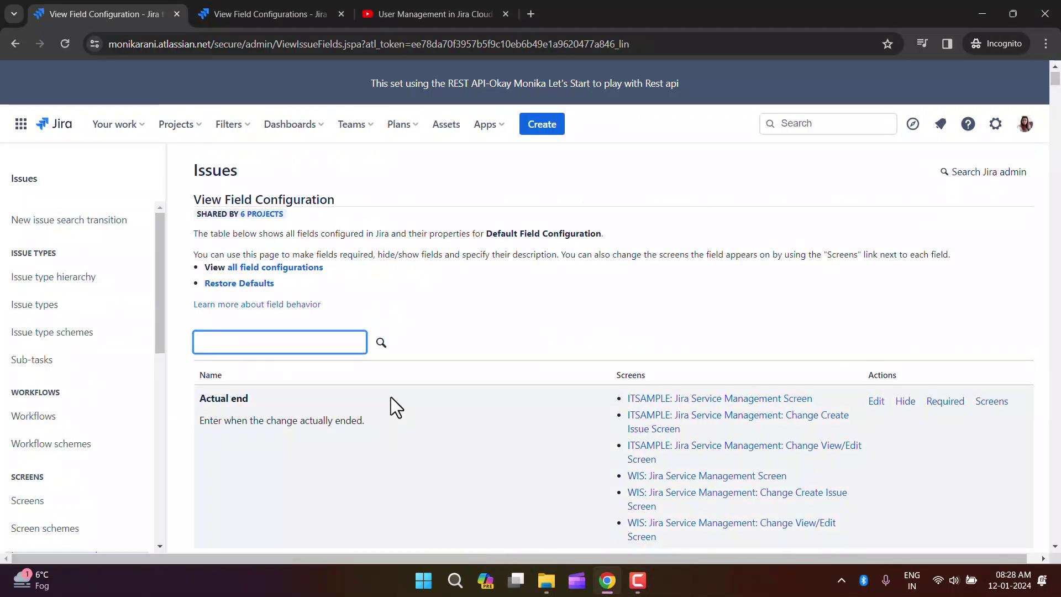
pyautogui.scroll(-3, 359, 375)
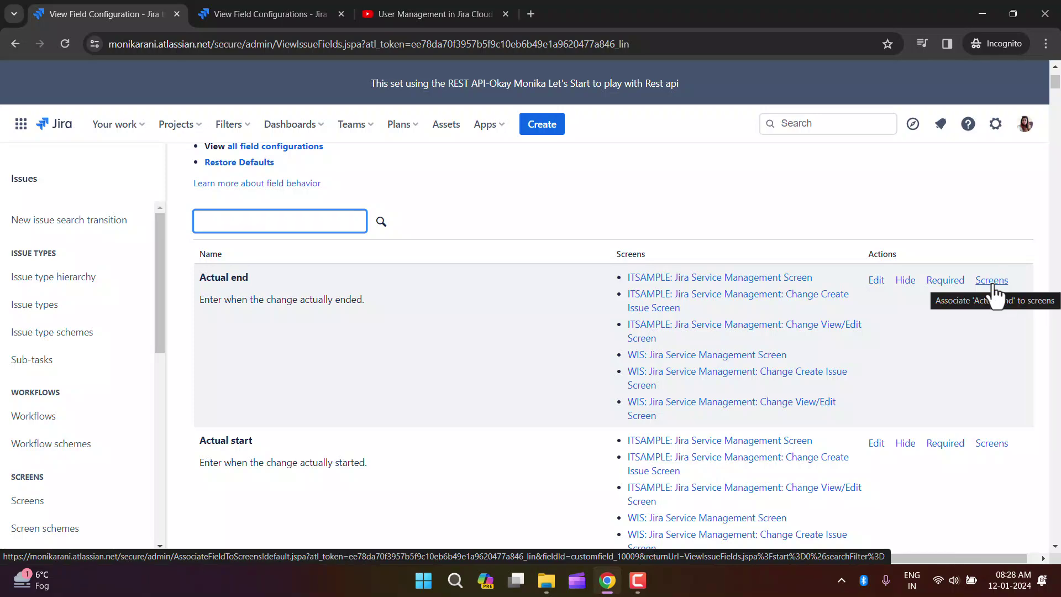
pyautogui.scroll(-5, 439, 454)
pyautogui.scroll(6, 440, 453)
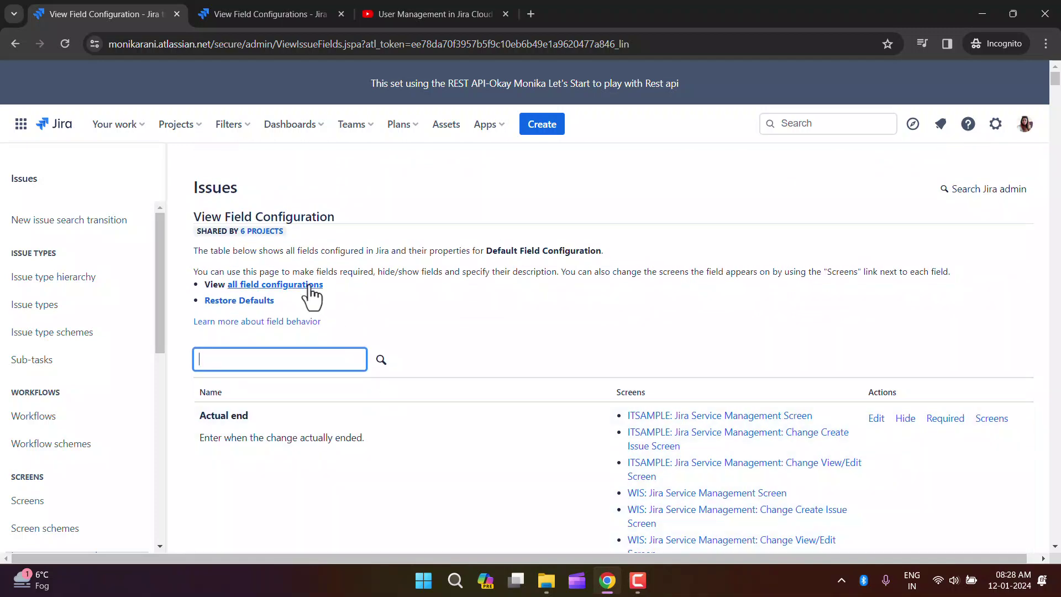
pyautogui.click(264, 232)
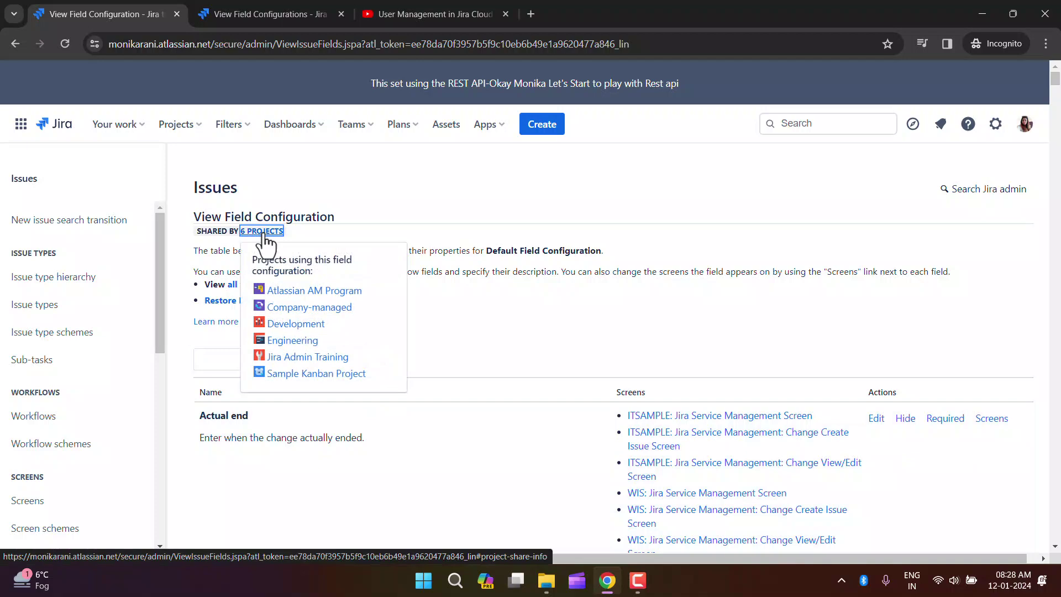
pyautogui.click(404, 165)
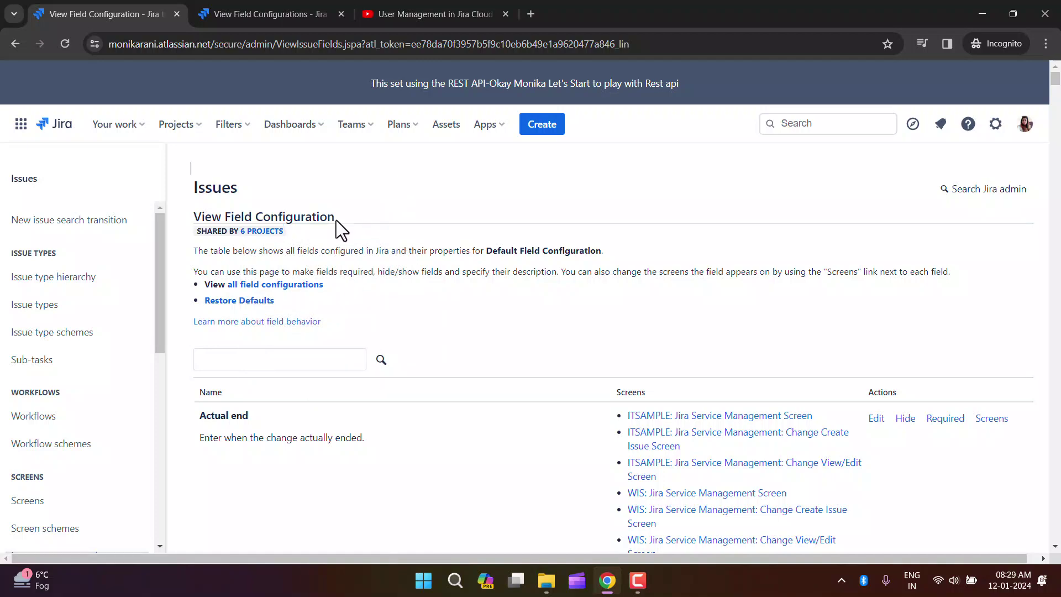
# Filter the Default Field Configuration's fields by "attach" and review the Attachment field's screens and actions.
pyautogui.click(285, 362)
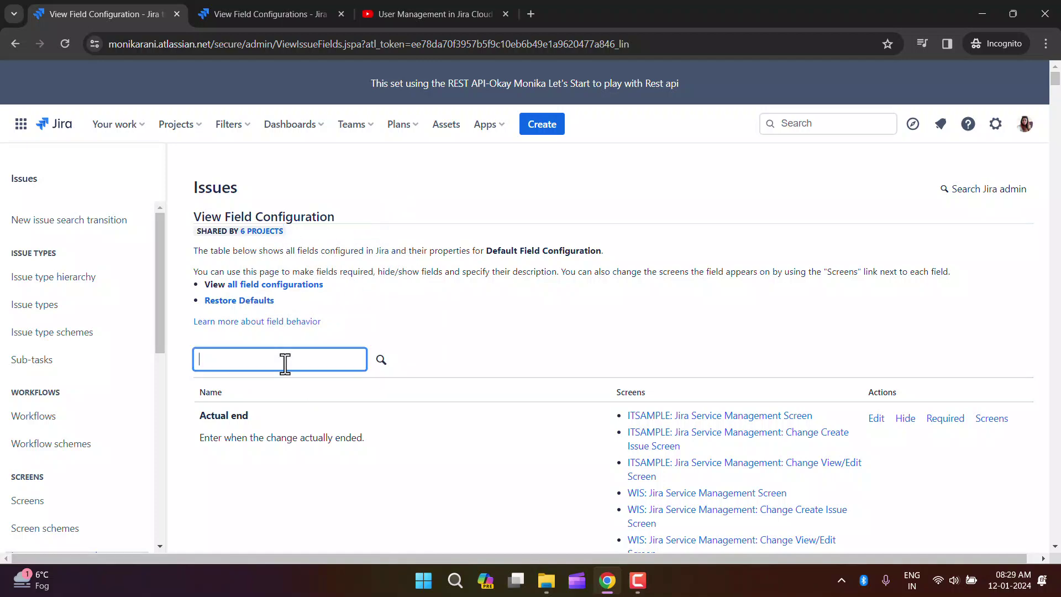
pyautogui.write('attach')
pyautogui.press('Return')
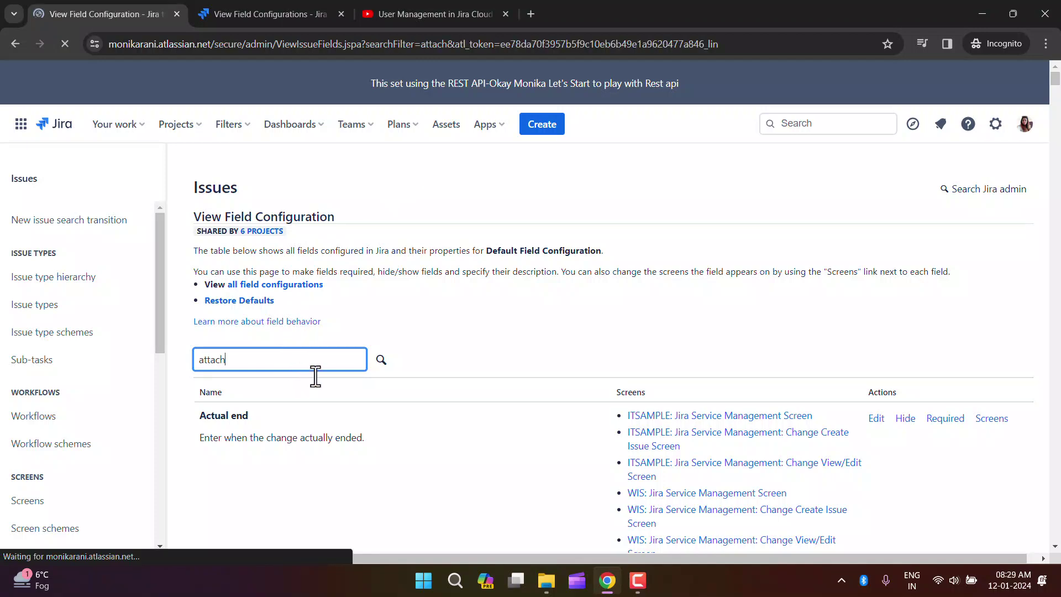
pyautogui.click(480, 342)
pyautogui.scroll(-3, 519, 360)
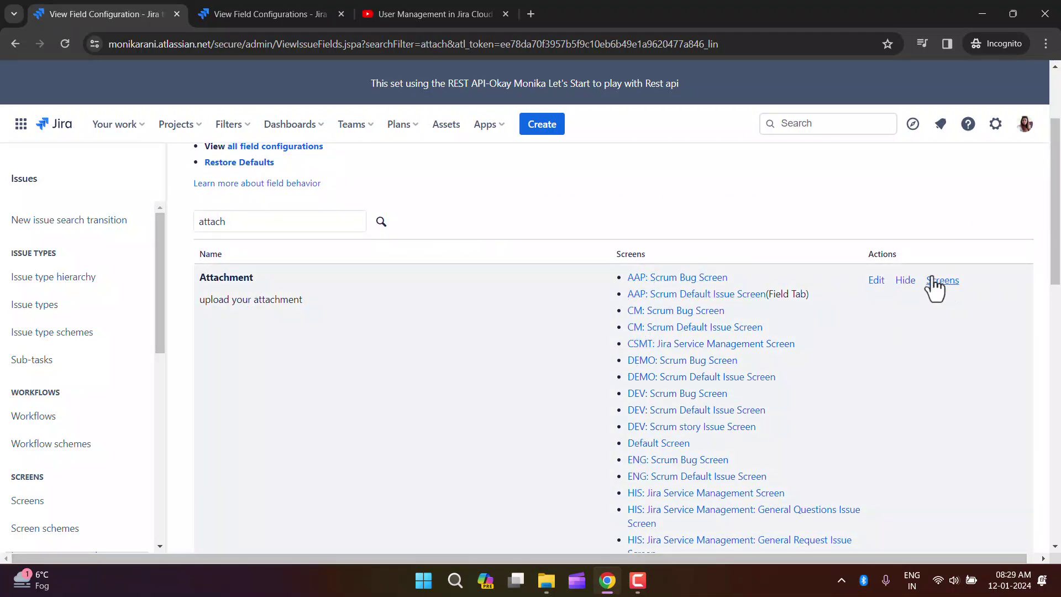
pyautogui.scroll(1, 961, 304)
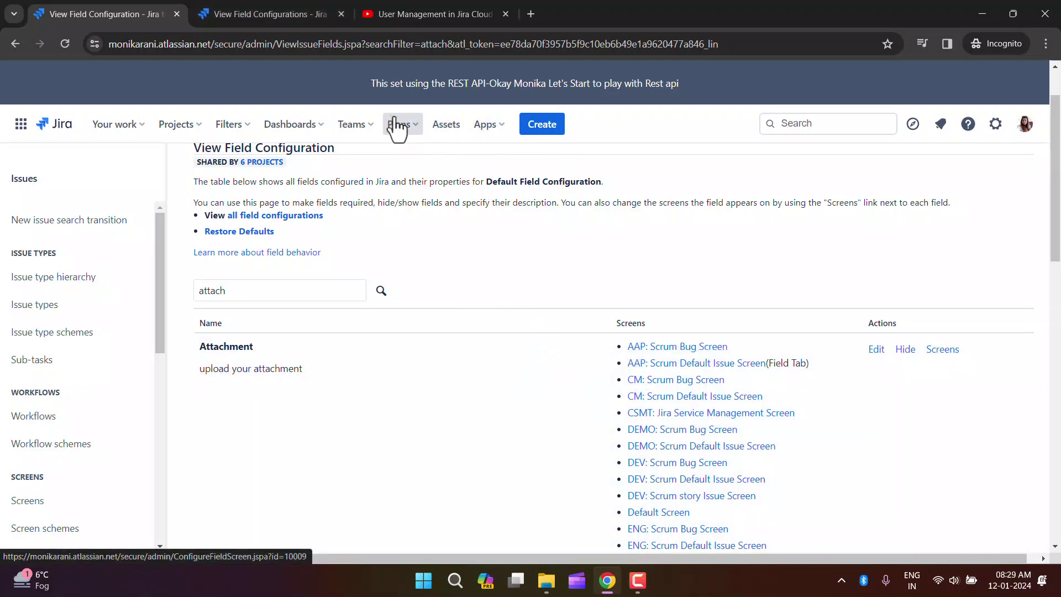
# Open the Atlassian AM Program (AAP) project in a new browser tab and switch to it.
pyautogui.click(258, 22)
pyautogui.click(177, 125)
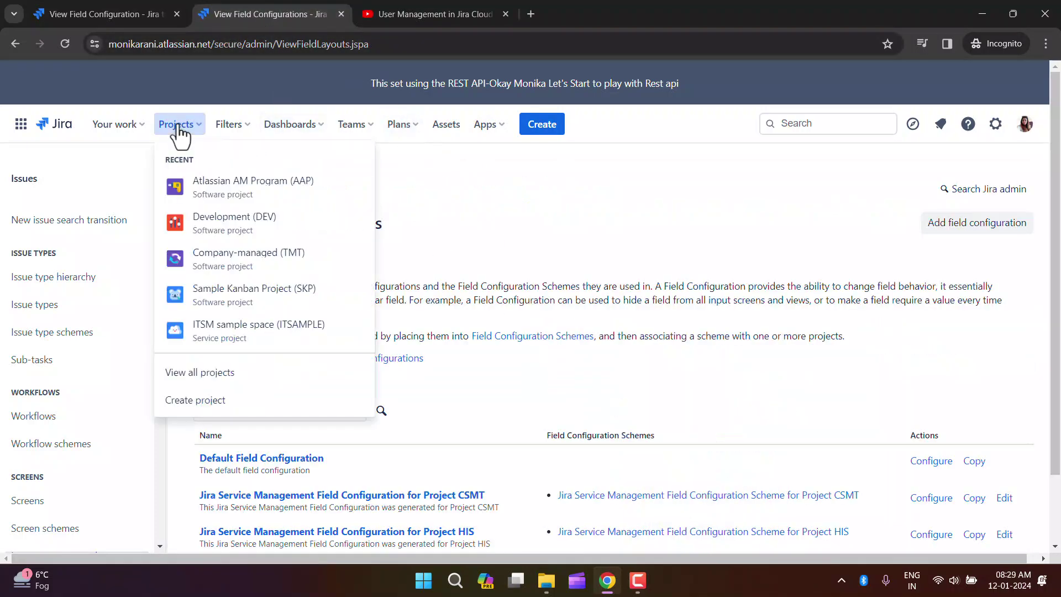
pyautogui.rightClick(262, 191)
pyautogui.click(274, 200)
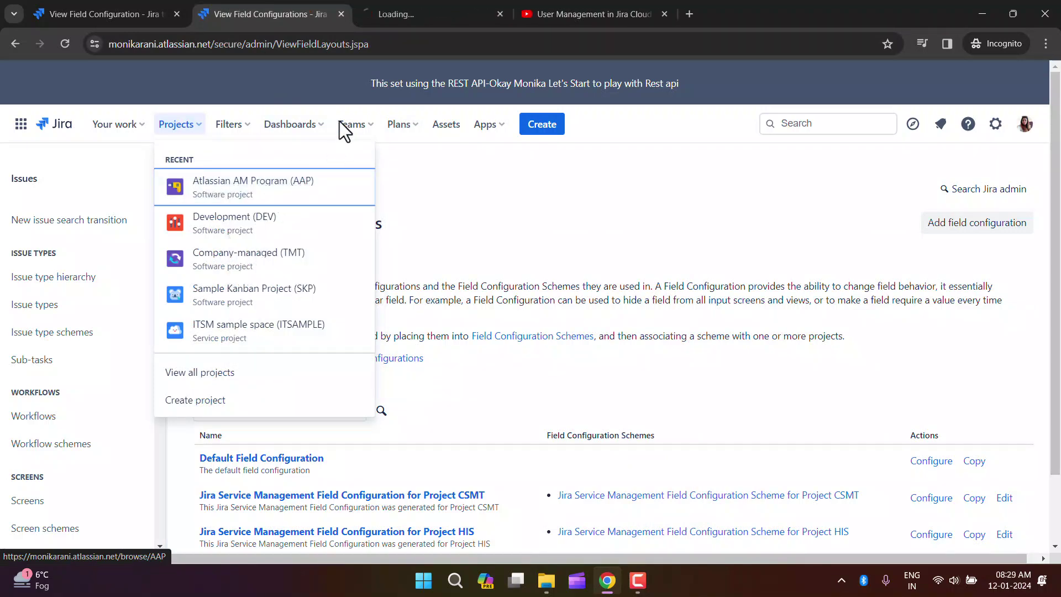
pyautogui.click(376, 17)
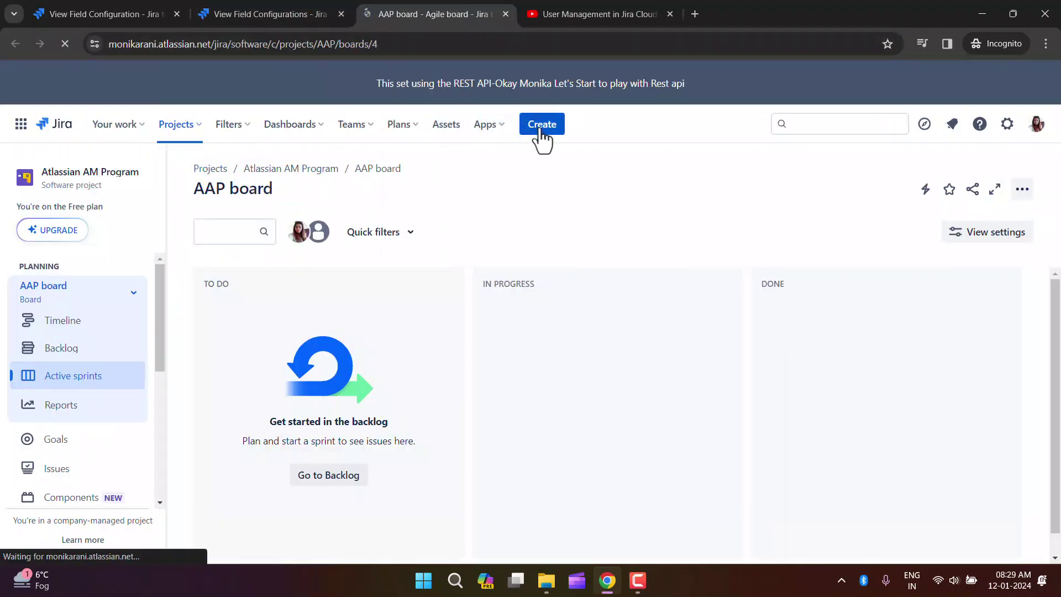
# Open the Create issue form in the AAP project and locate the Attachment field.
pyautogui.click(541, 125)
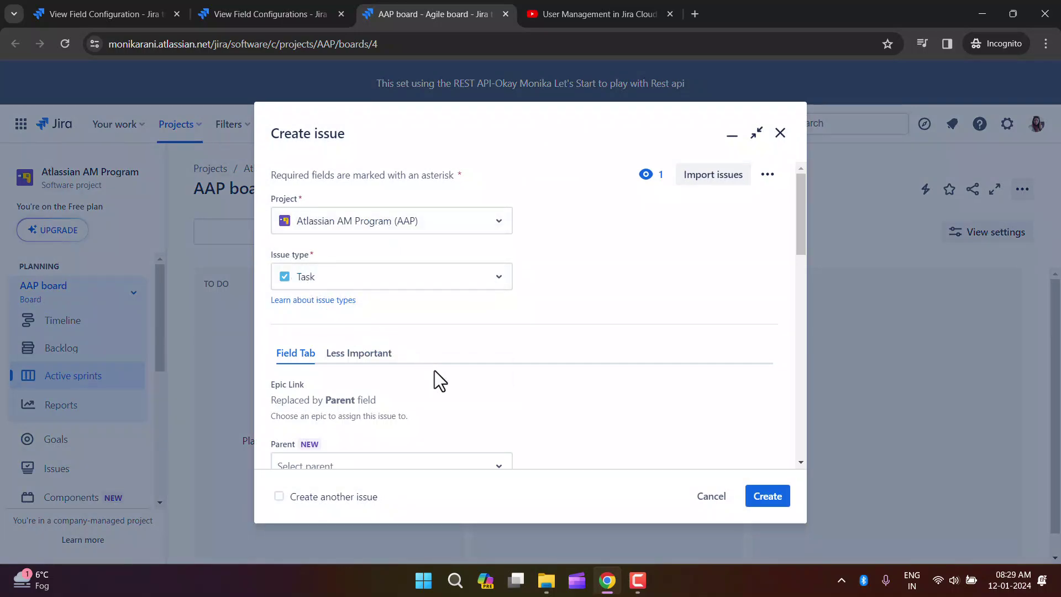
pyautogui.scroll(-2, 434, 370)
pyautogui.moveTo(802, 265); pyautogui.dragTo(783, 329)
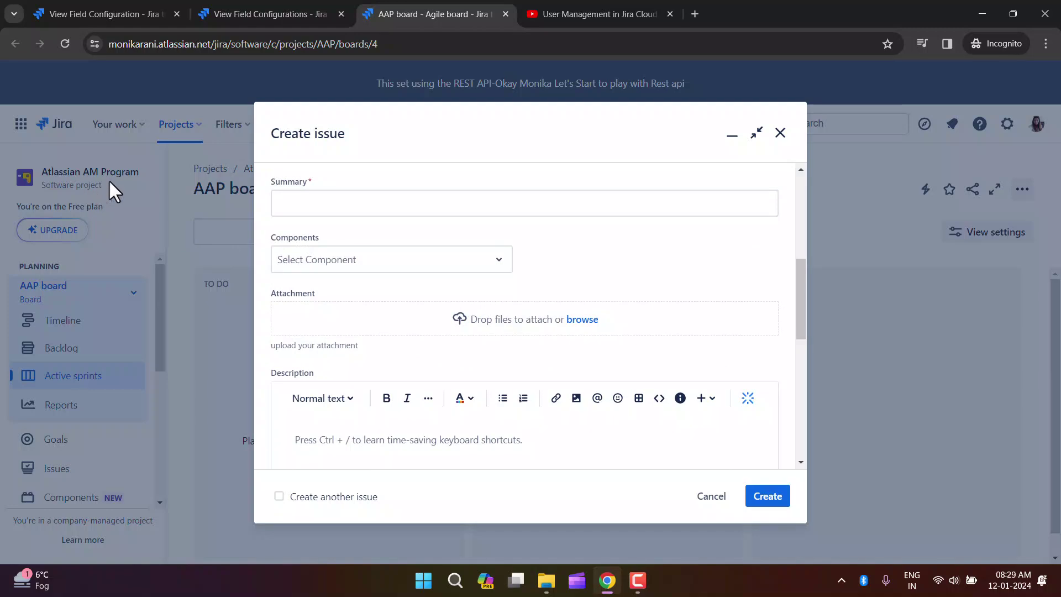
# Hide the Attachment field in the Default Field Configuration.
pyautogui.click(102, 19)
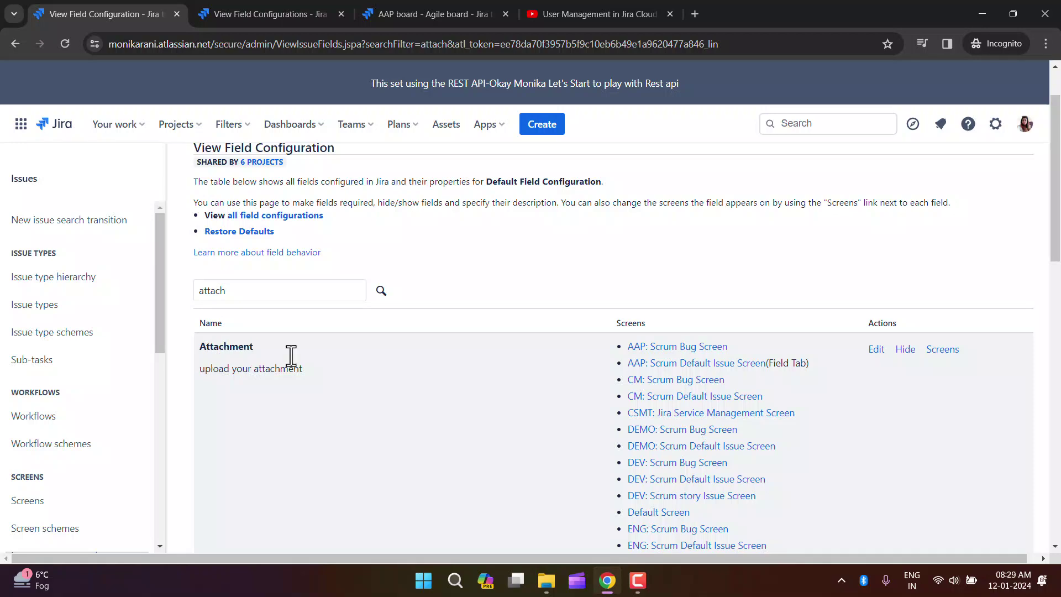
pyautogui.click(906, 351)
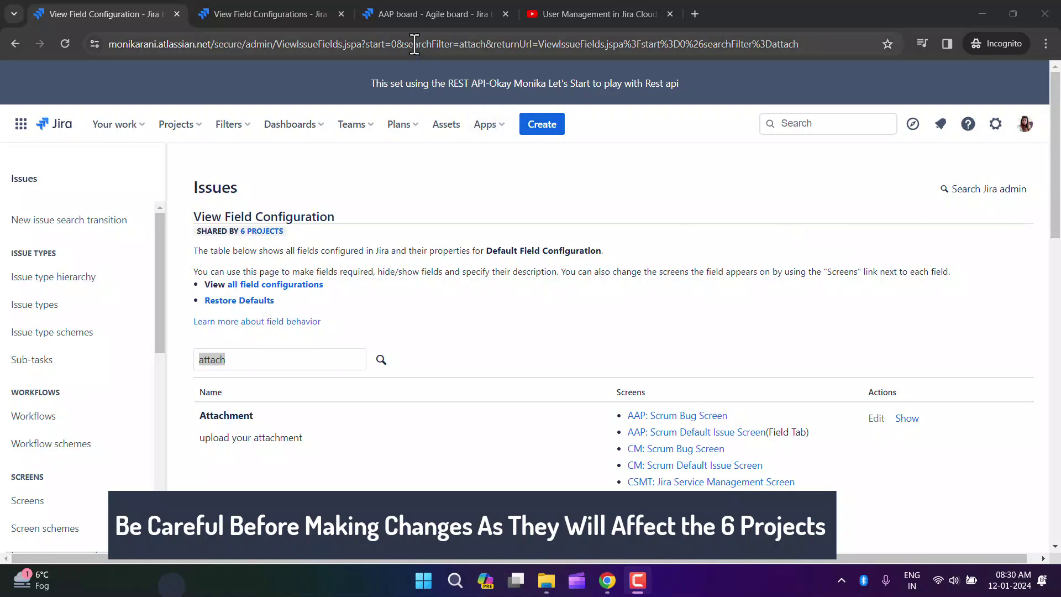
# Reopen the Create issue form in the AAP project and check whether the Attachment field is shown.
pyautogui.click(416, 16)
pyautogui.press('Escape')
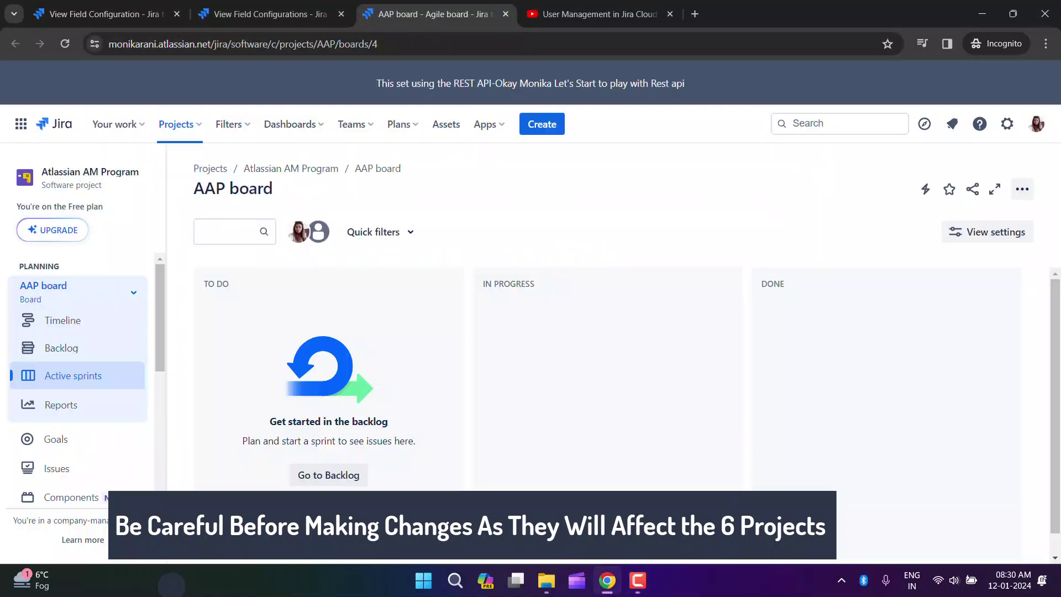
pyautogui.click(546, 134)
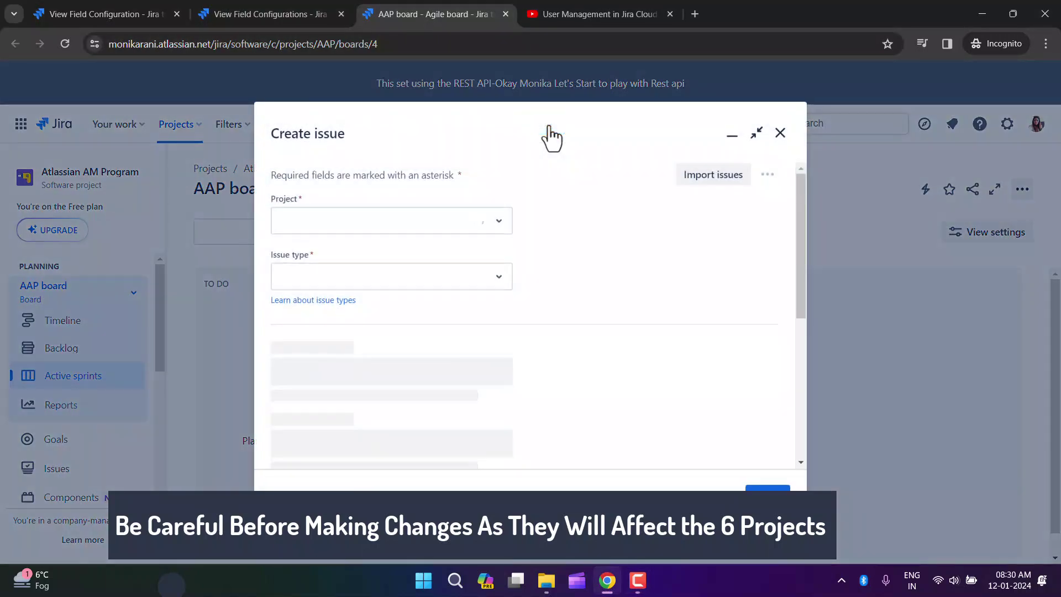
pyautogui.moveTo(798, 257)
pyautogui.mouseDown()
pyautogui.moveTo(795, 443)
pyautogui.moveTo(789, 252)
pyautogui.mouseUp()
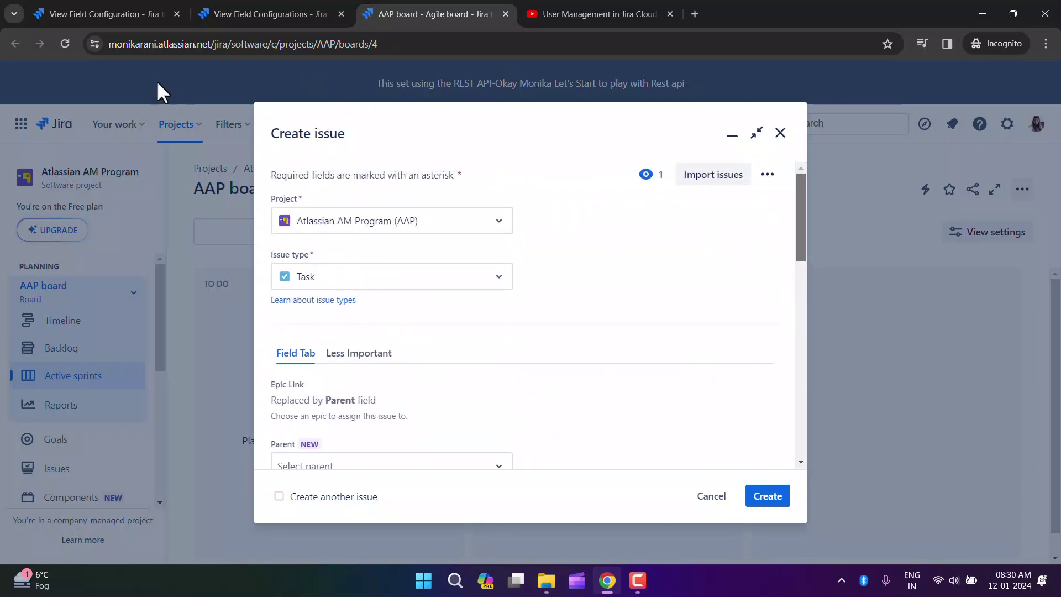
# Return to the Default Field Configuration and filter its fields by "priority".
pyautogui.click(92, 18)
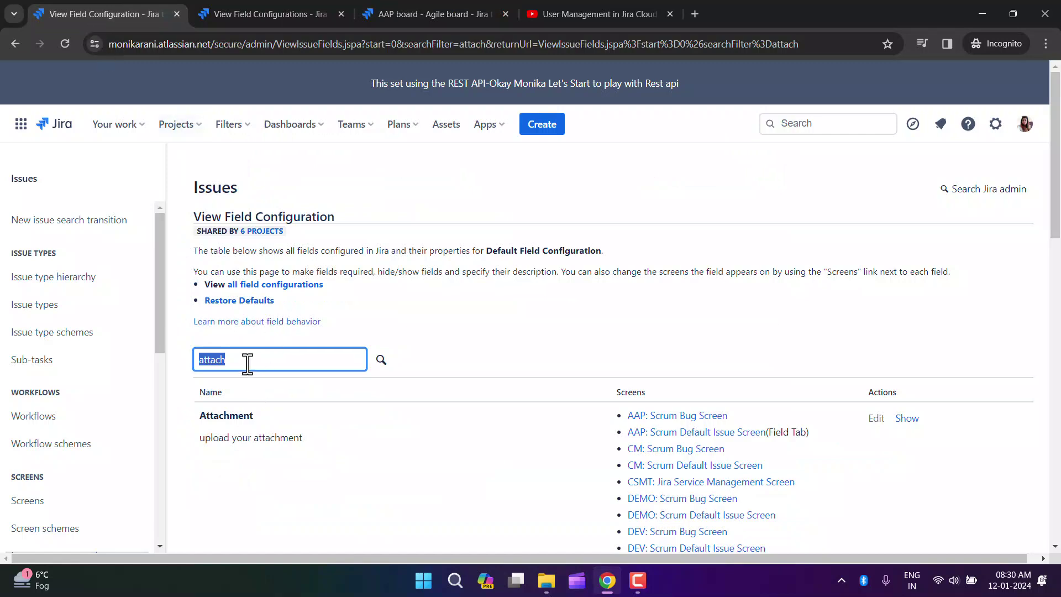
pyautogui.write('priorityy')
pyautogui.press('Return')
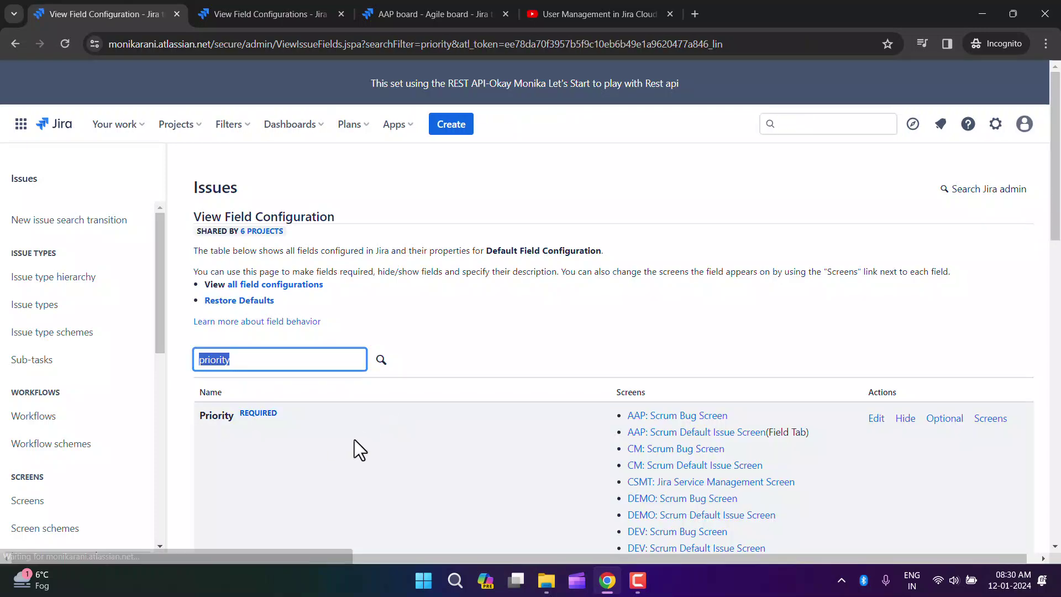
# Check whether the Priority field is marked as required in the AAP project's Create issue form.
pyautogui.scroll(-3, 426, 439)
pyautogui.click(431, 255)
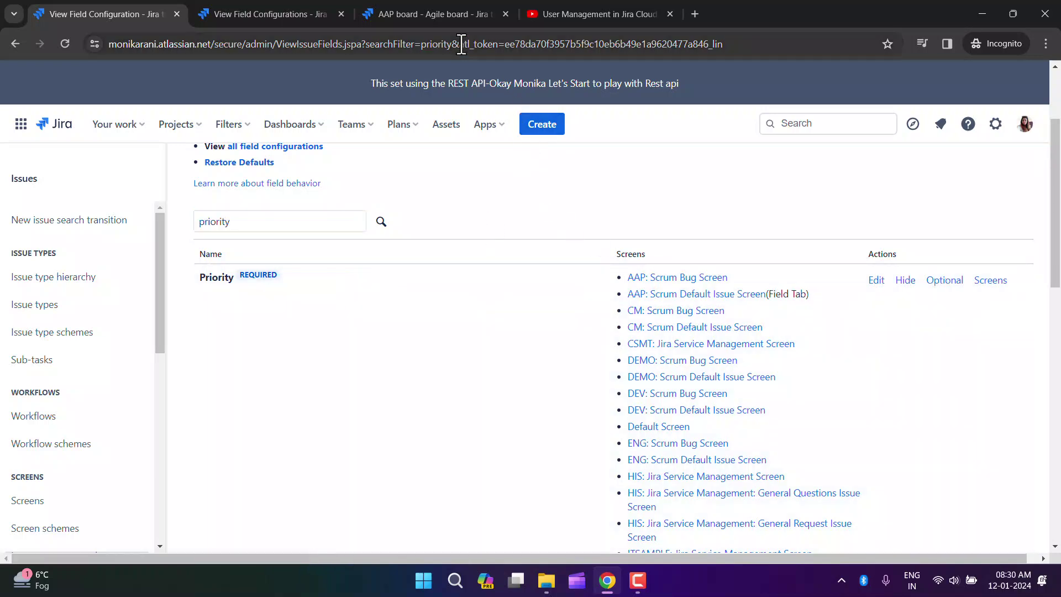
pyautogui.click(439, 18)
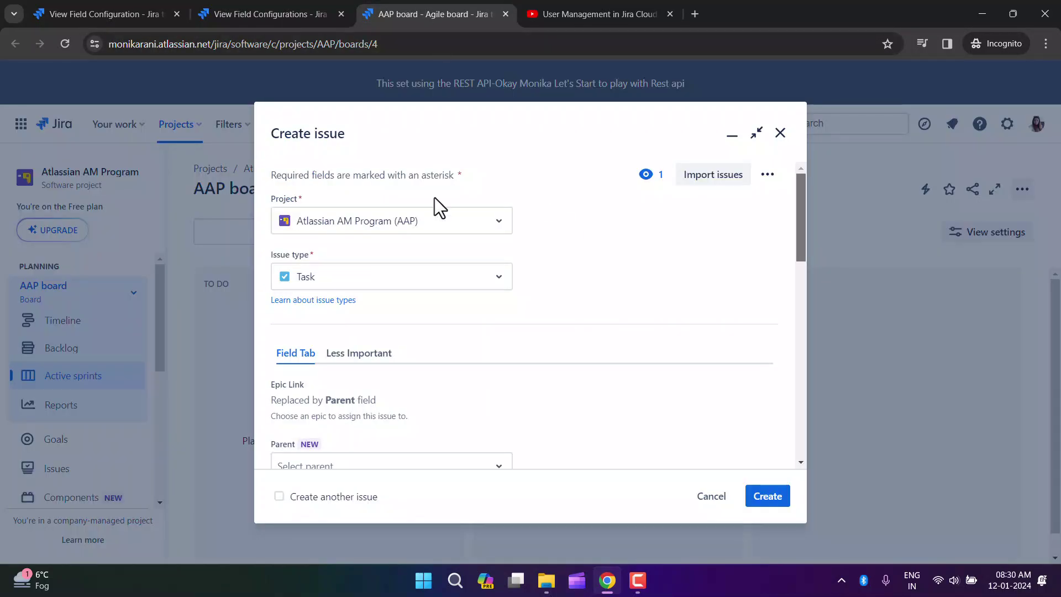
pyautogui.scroll(-5, 453, 307)
pyautogui.scroll(-2, 523, 376)
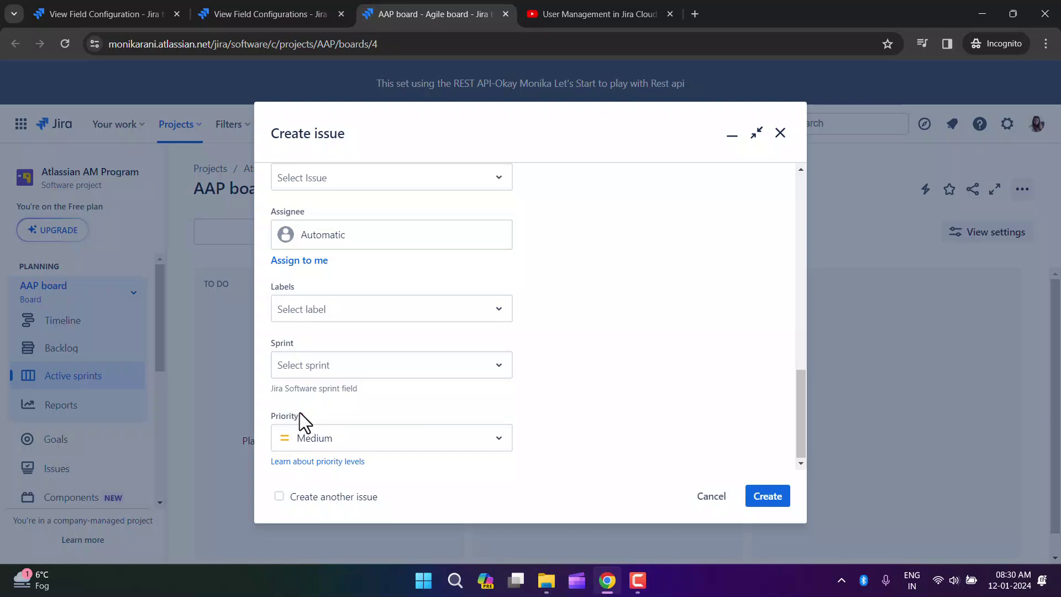
# Make the Priority field optional in the Default Field Configuration.
pyautogui.click(633, 366)
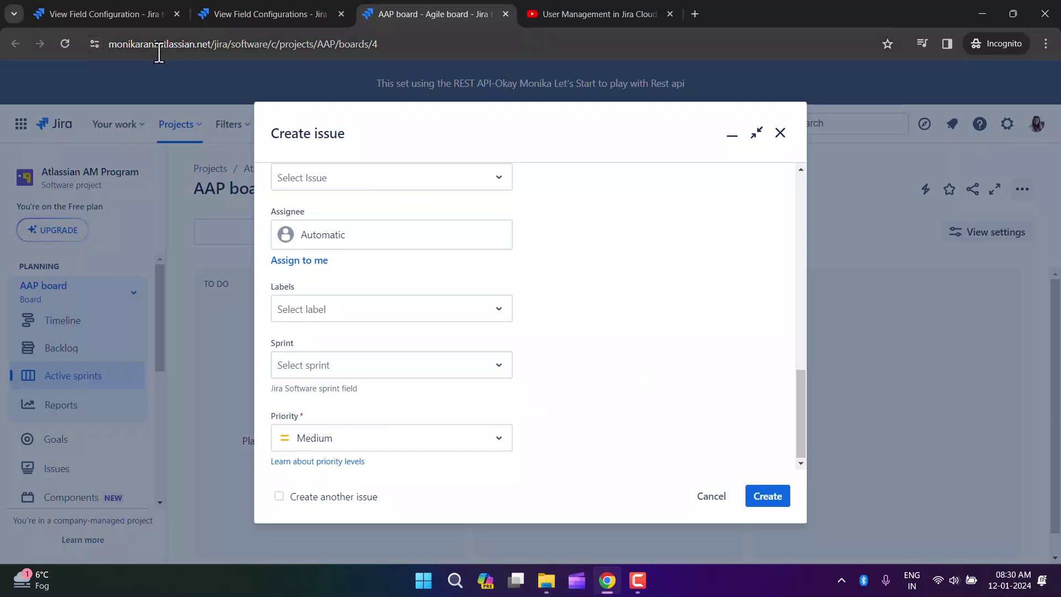
pyautogui.click(121, 18)
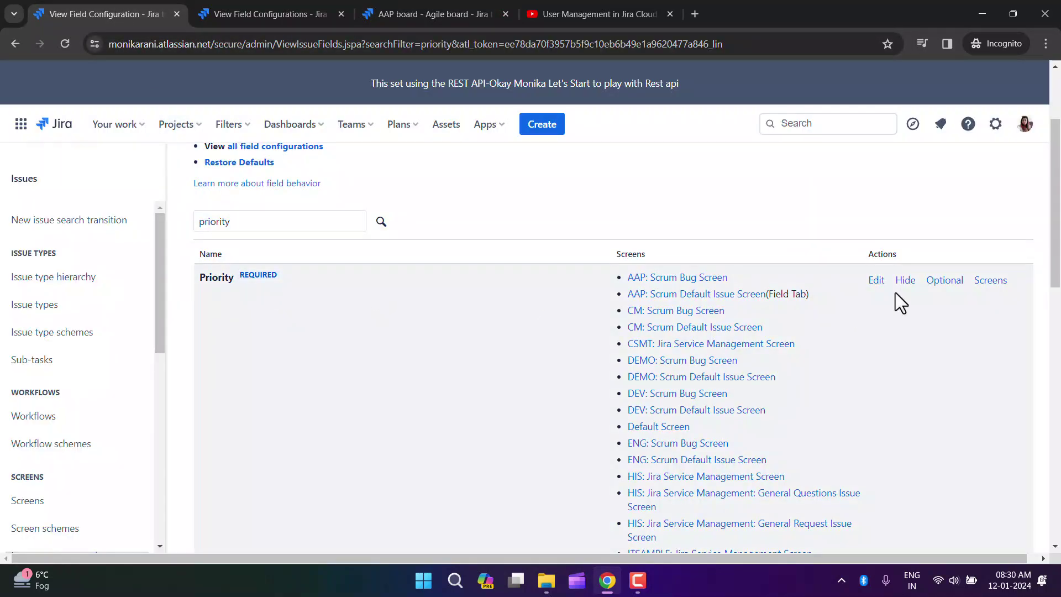
pyautogui.click(941, 281)
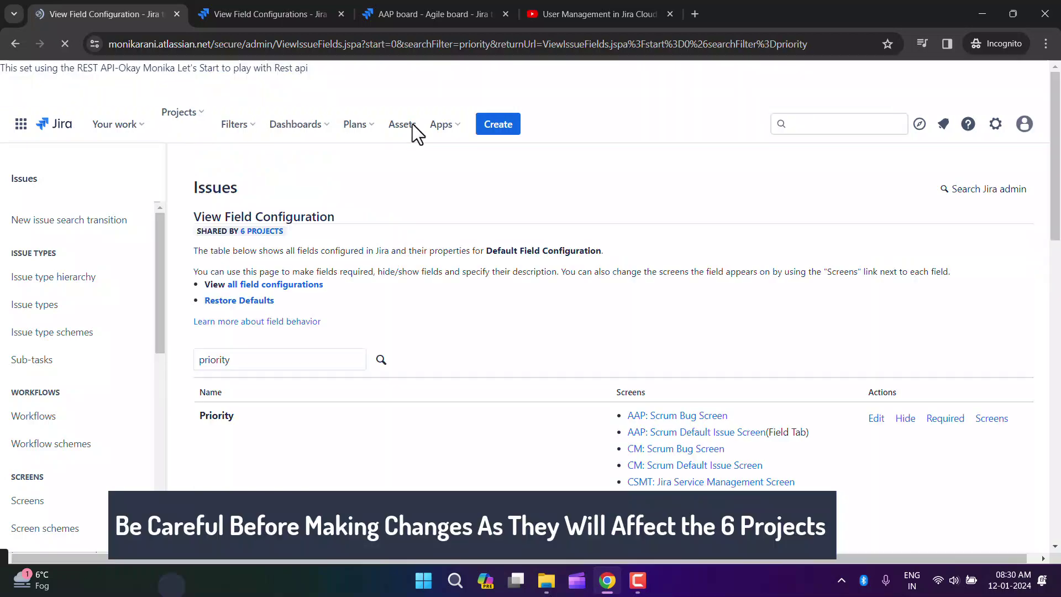
# Reopen the Create issue form in the AAP project and check whether Priority still carries the required marker.
pyautogui.click(425, 14)
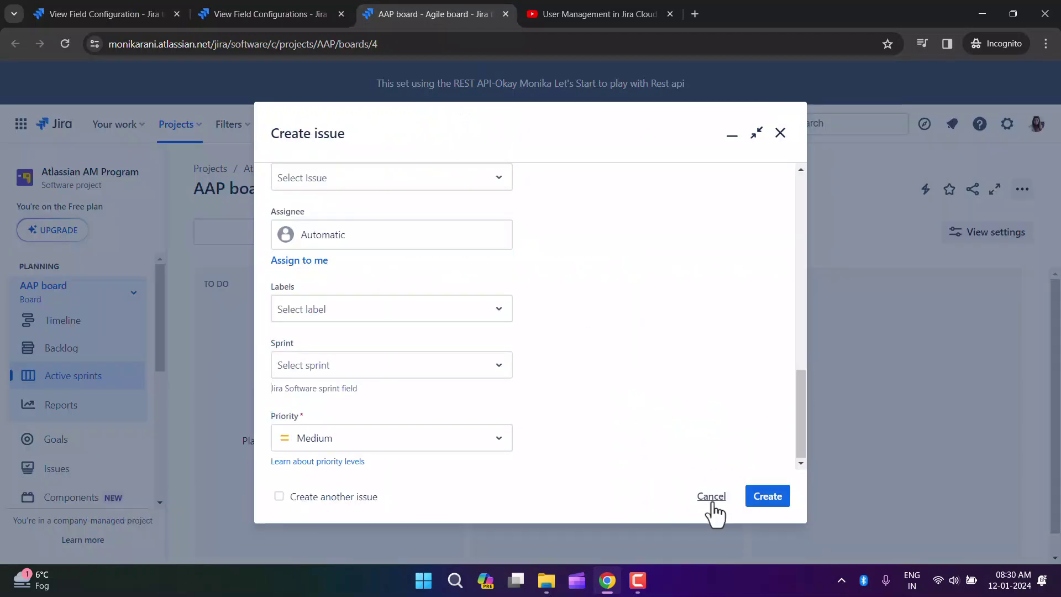
pyautogui.click(711, 496)
pyautogui.click(546, 124)
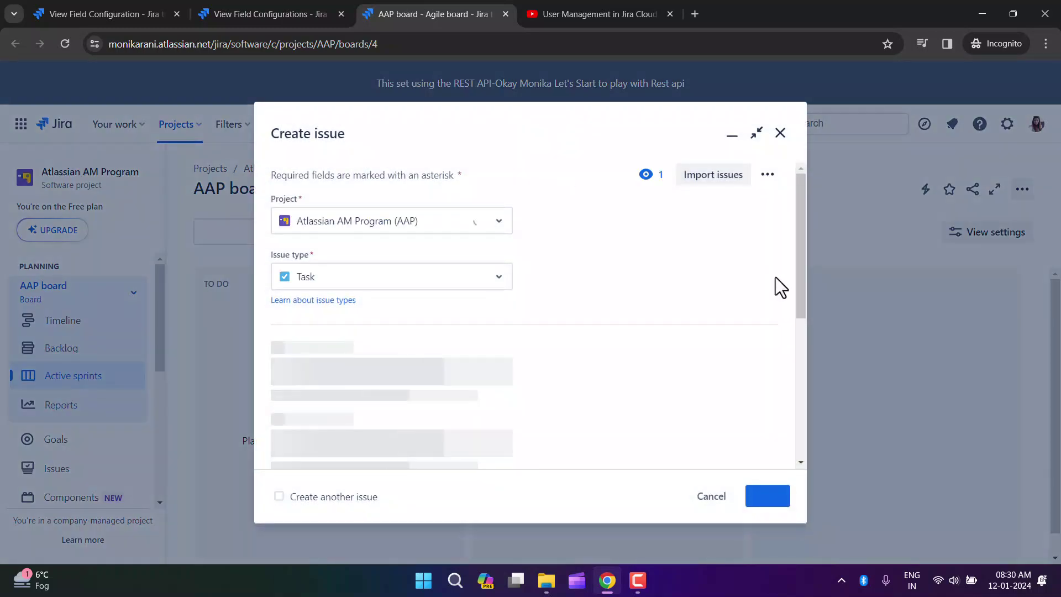
pyautogui.moveTo(801, 259); pyautogui.dragTo(796, 455)
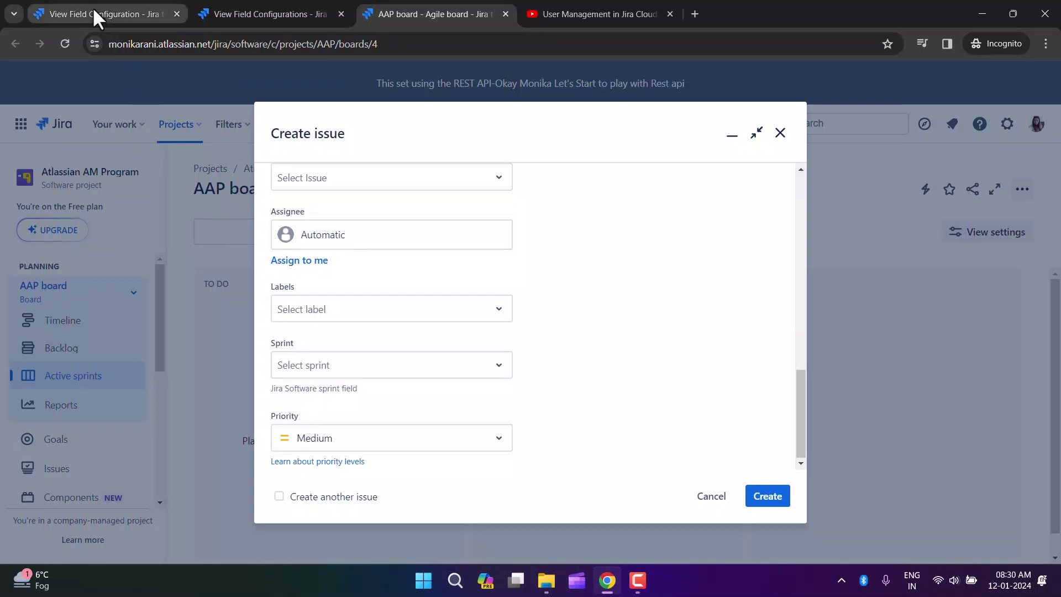
# Remove the Priority field from the AAP: Scrum Default Issue Screen through its screen associations and save the update.
pyautogui.moveTo(94, 12)
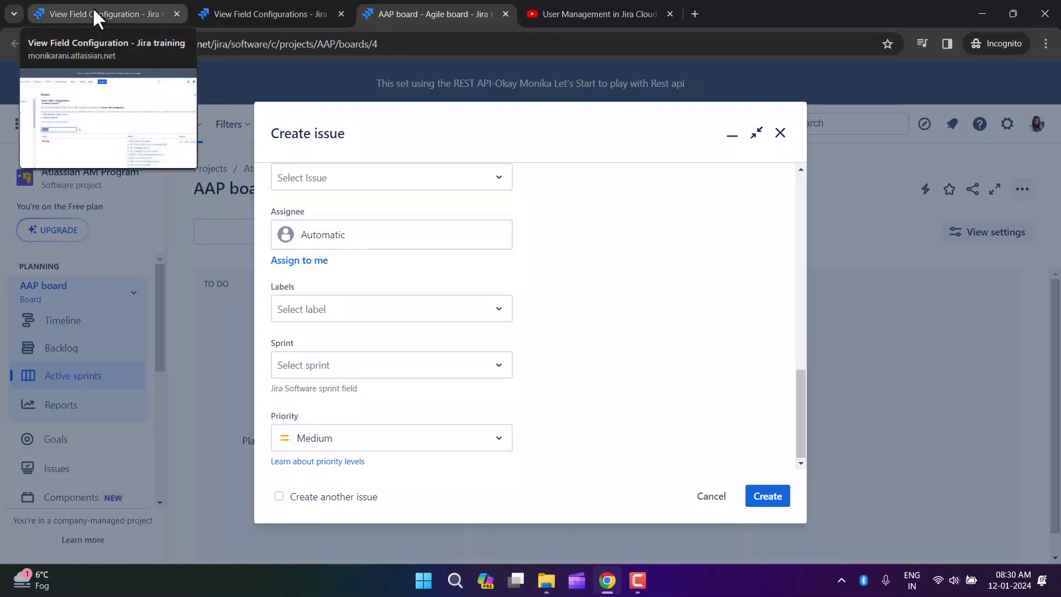
pyautogui.click(93, 10)
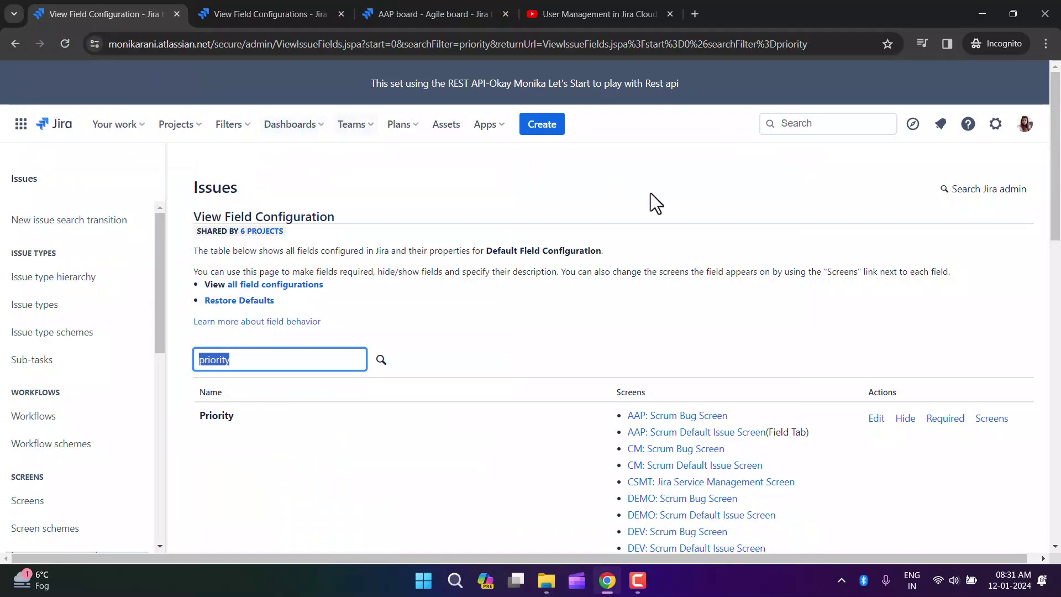
pyautogui.click(935, 320)
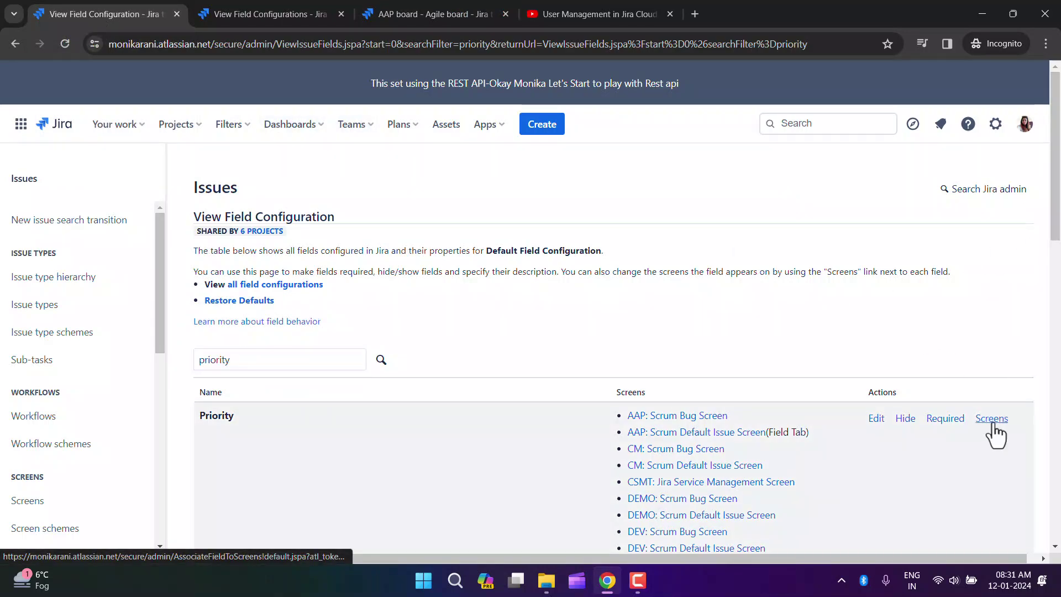
pyautogui.click(992, 420)
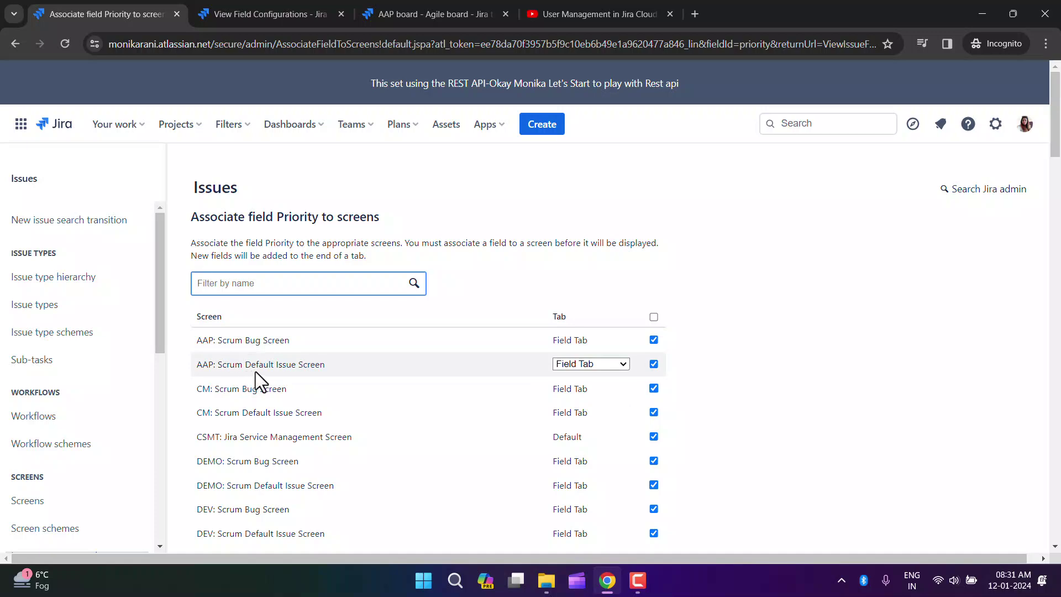
pyautogui.click(653, 363)
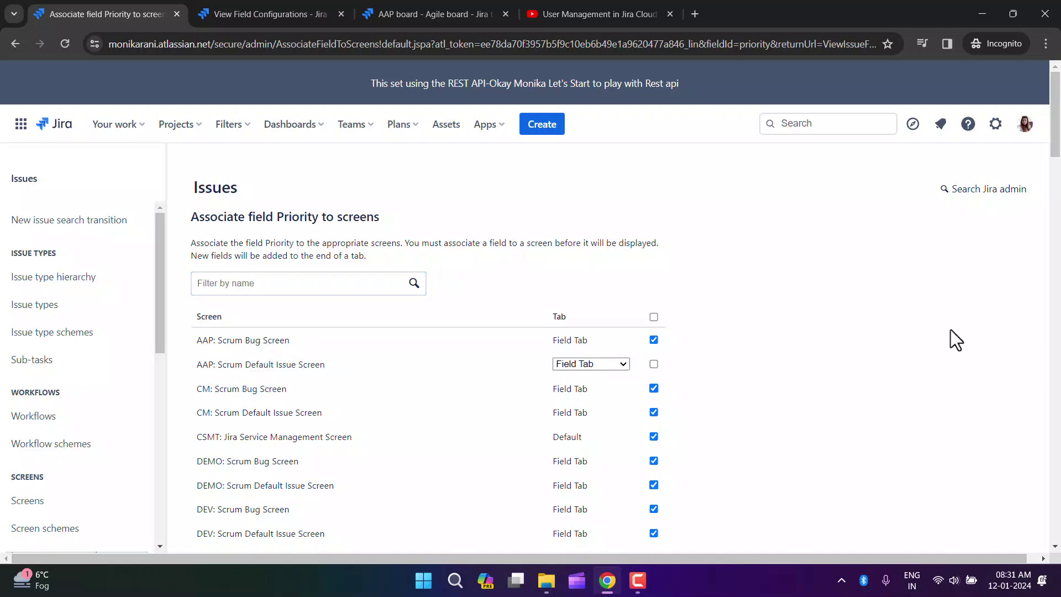
pyautogui.click(1054, 301)
pyautogui.scroll(-15, 1054, 301)
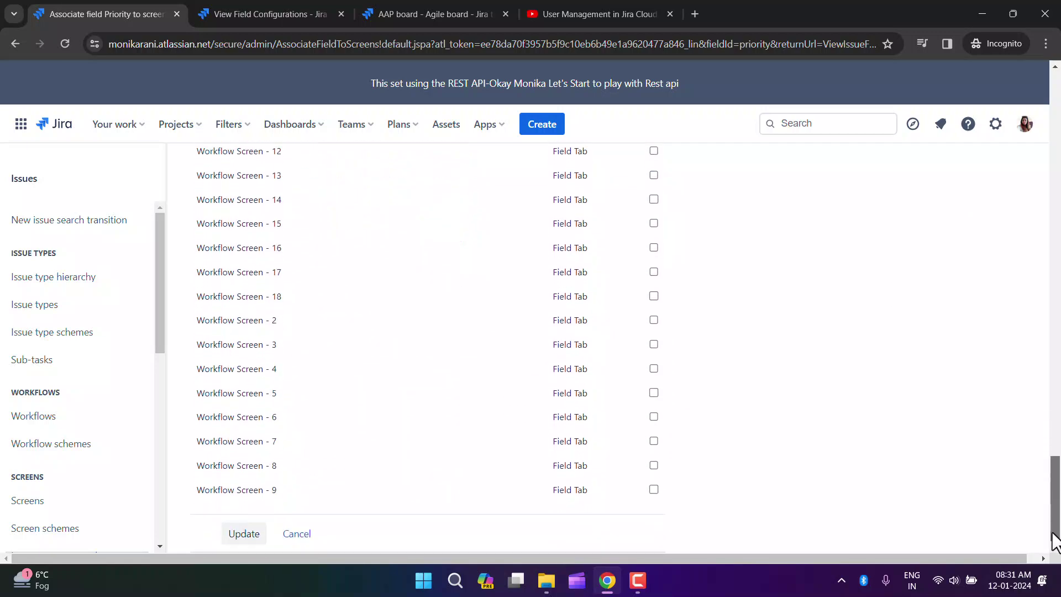
pyautogui.click(244, 534)
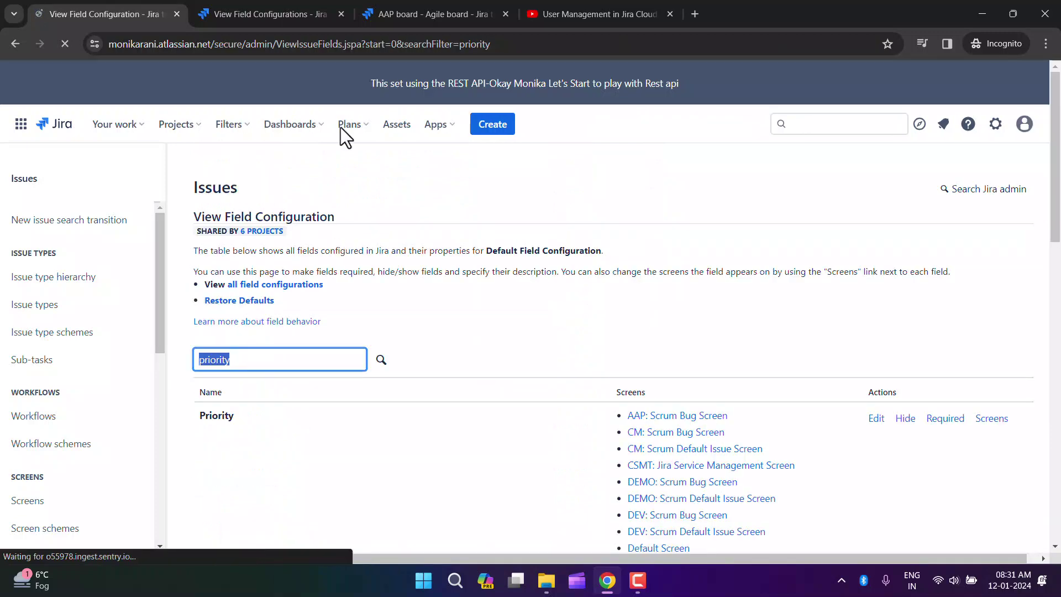
# Reload the AAP project's Create issue form and look for the Priority field among its fields.
pyautogui.click(414, 14)
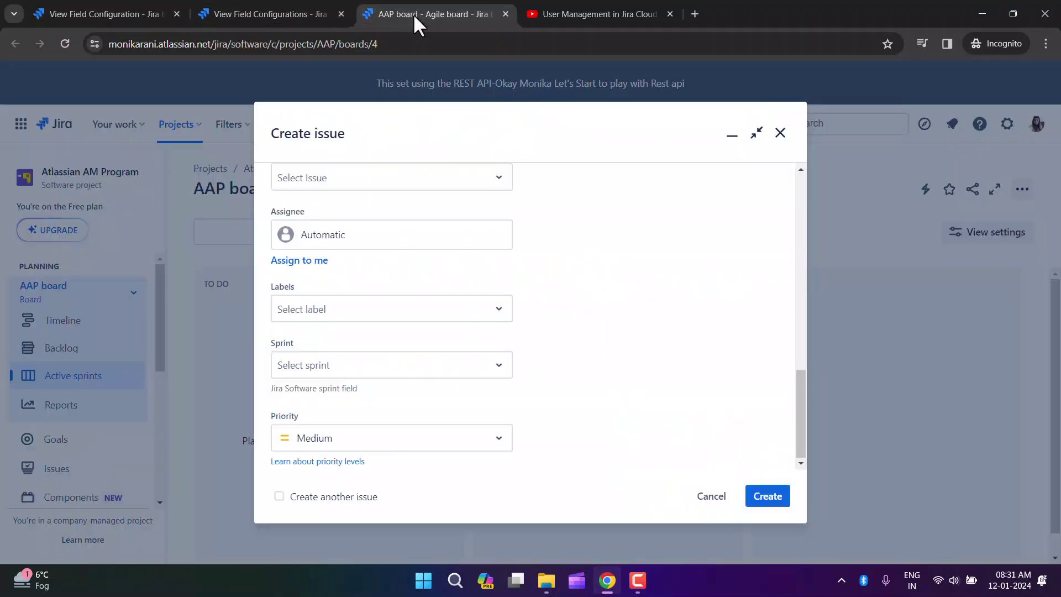
pyautogui.click(711, 497)
pyautogui.click(543, 124)
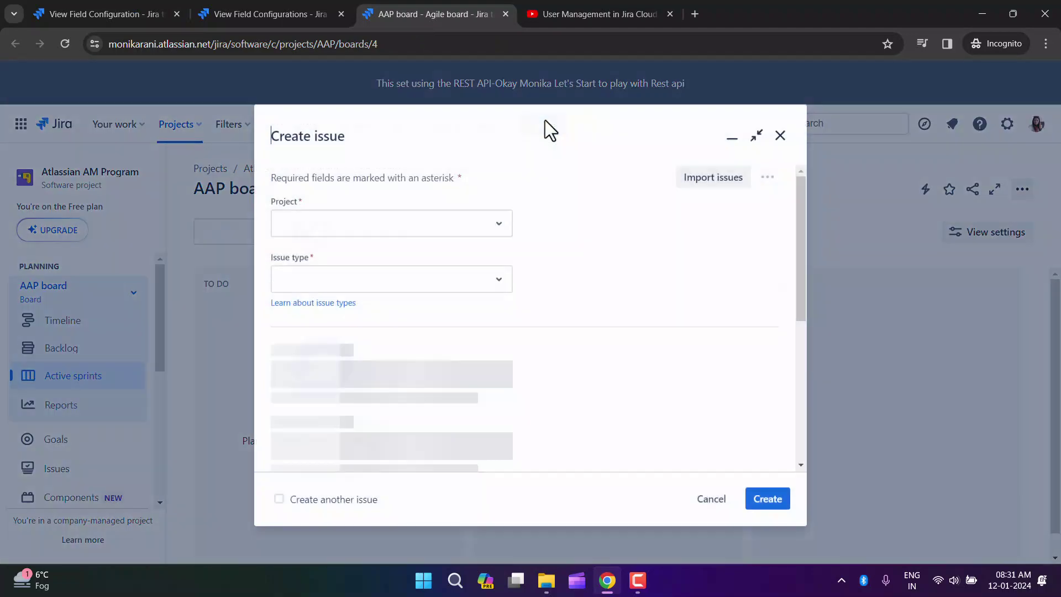
pyautogui.moveTo(799, 267); pyautogui.dragTo(793, 483)
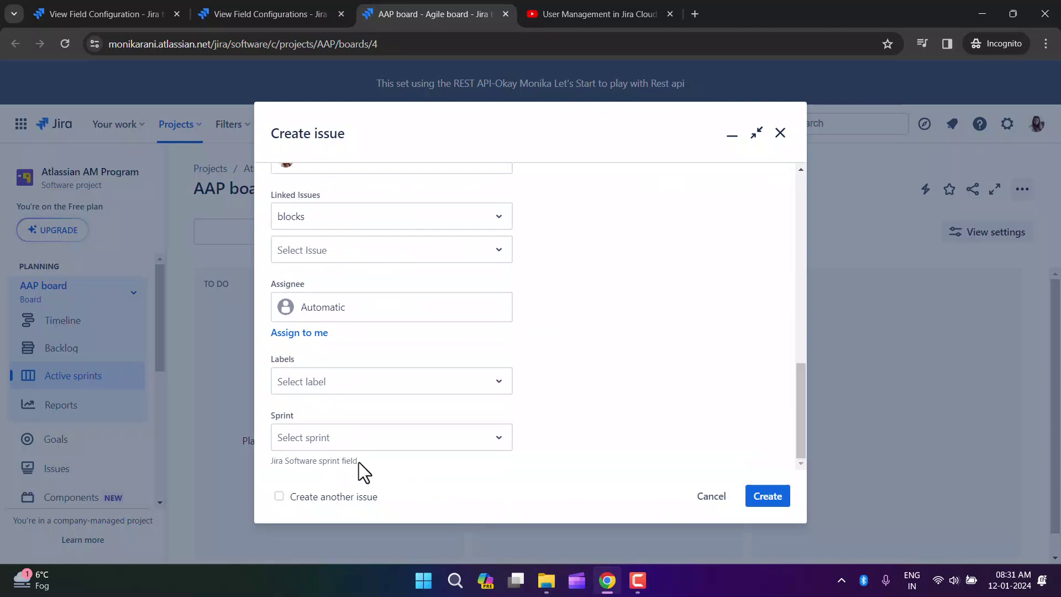
pyautogui.scroll(5, 339, 438)
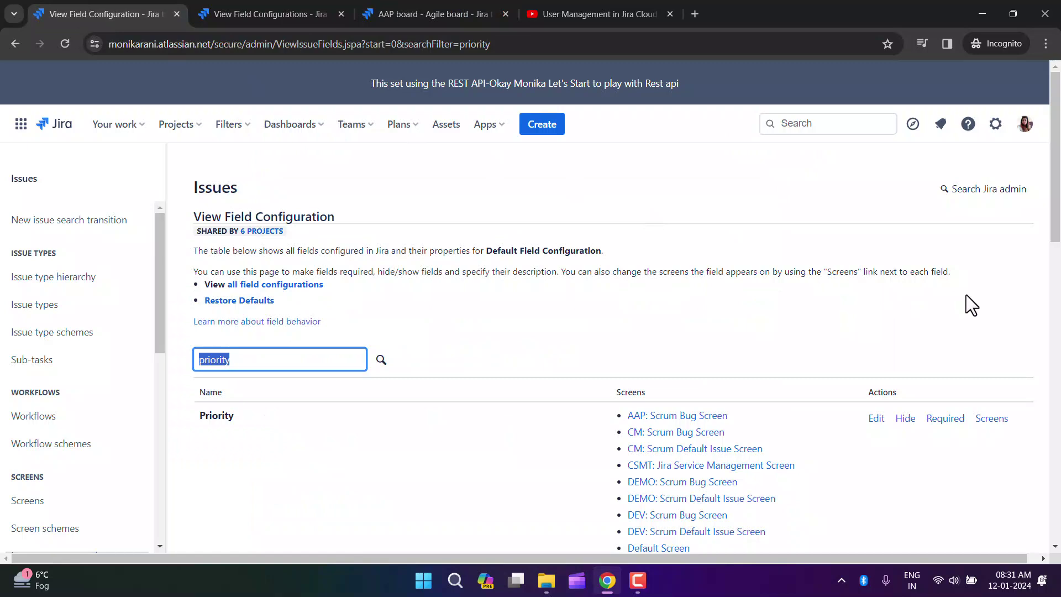
# Associate the Priority field with the AAP: Scrum Default Issue Screen again and save the update.
pyautogui.click(967, 304)
pyautogui.scroll(-2, 1052, 259)
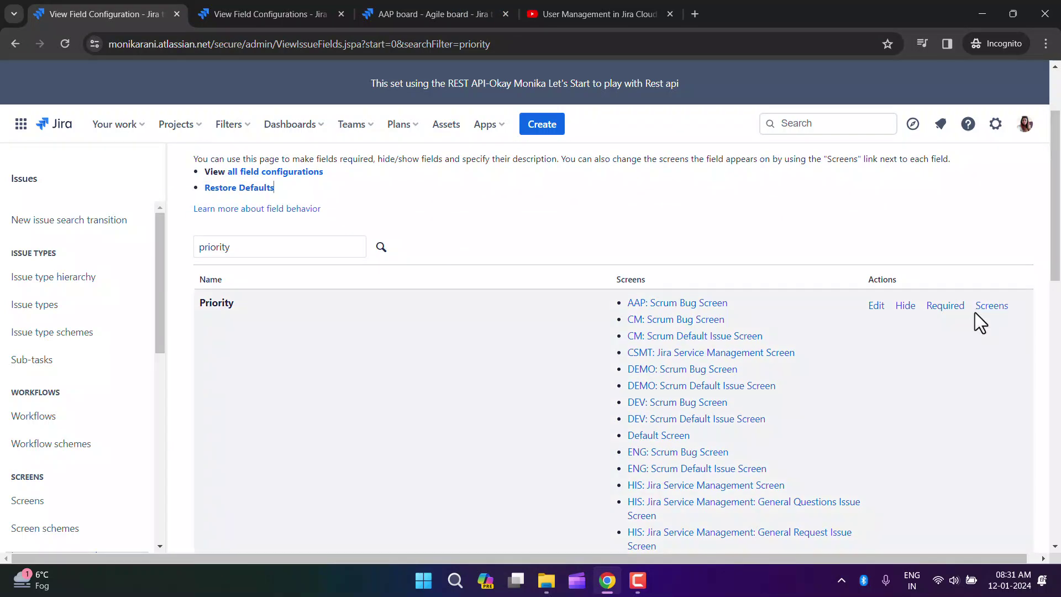
pyautogui.click(986, 310)
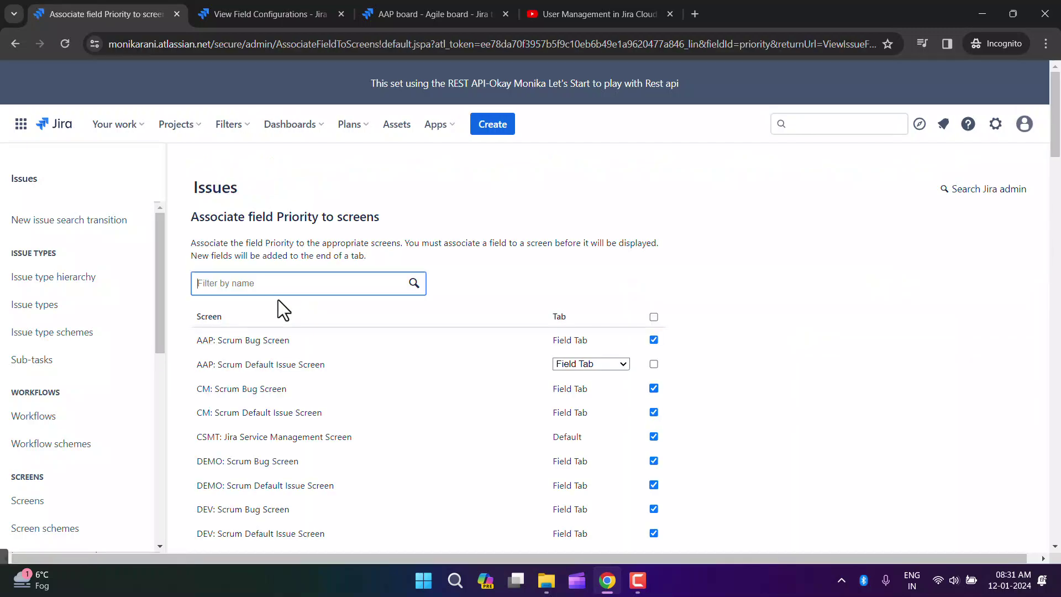
pyautogui.click(653, 364)
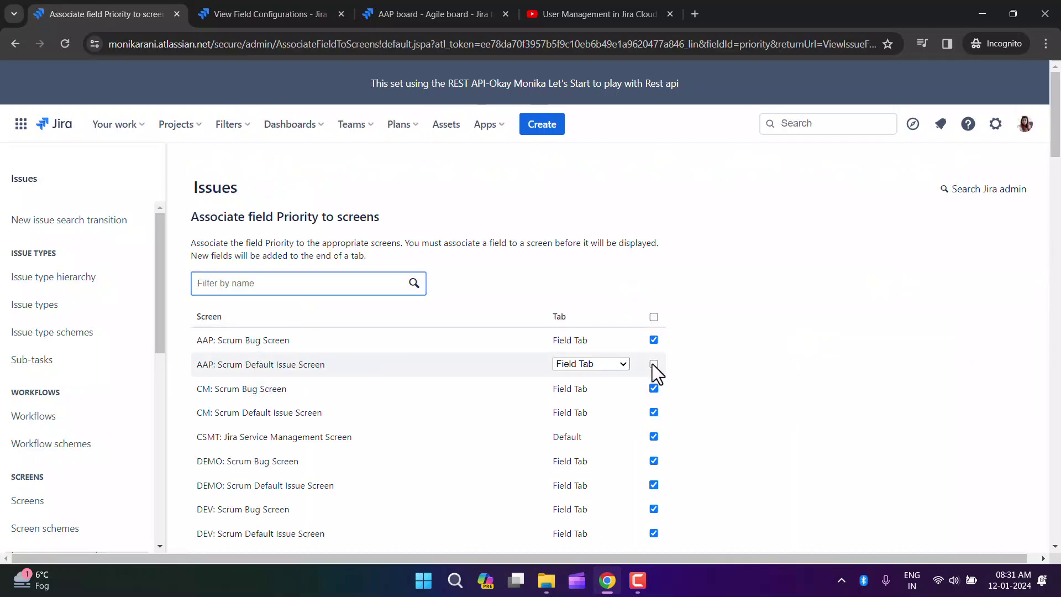
pyautogui.scroll(-20, 1053, 318)
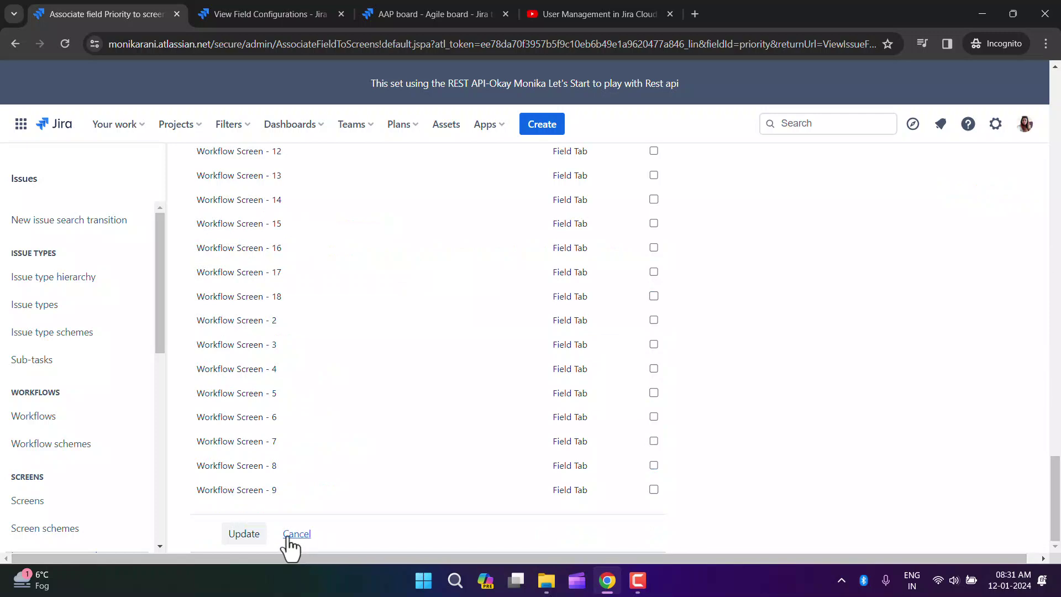
pyautogui.click(243, 534)
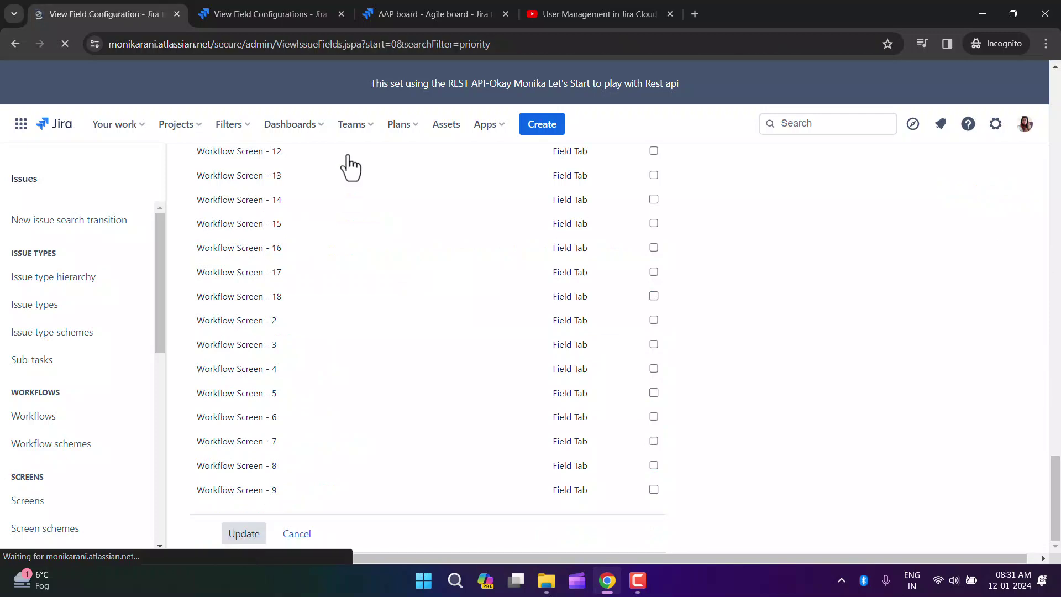
# Open a fresh Create issue form in the AAP project, check for the Priority field, and cancel the form.
pyautogui.click(409, 9)
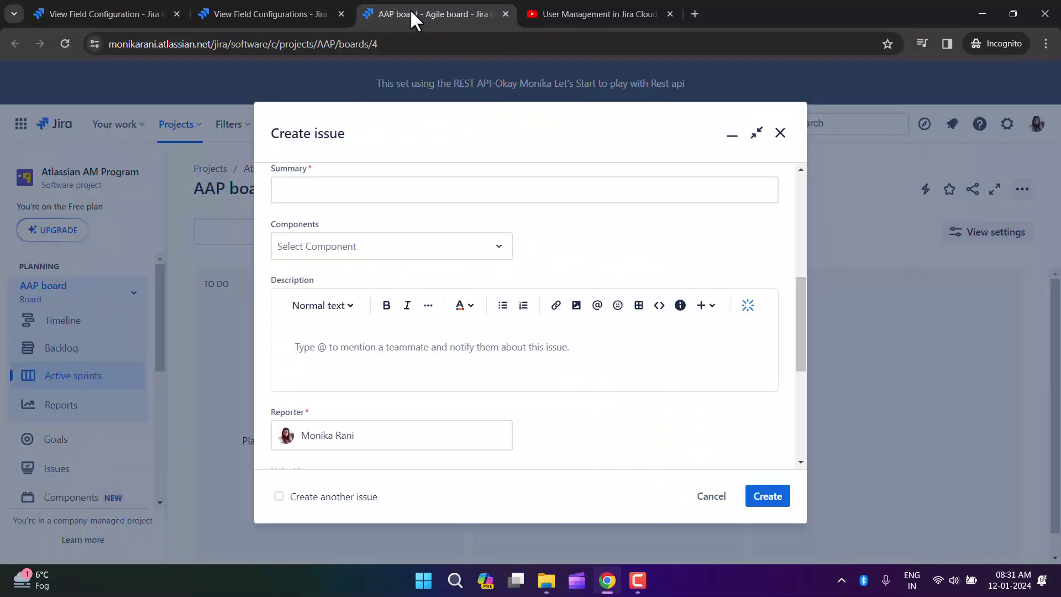
pyautogui.click(709, 496)
pyautogui.click(539, 123)
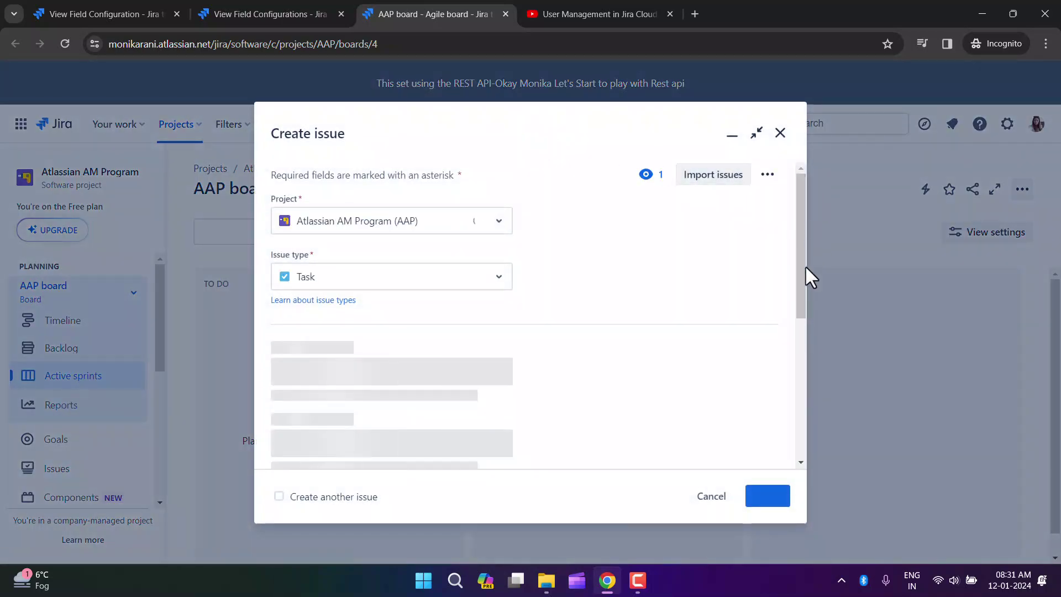
pyautogui.scroll(-1, 801, 326)
pyautogui.scroll(-10, 801, 331)
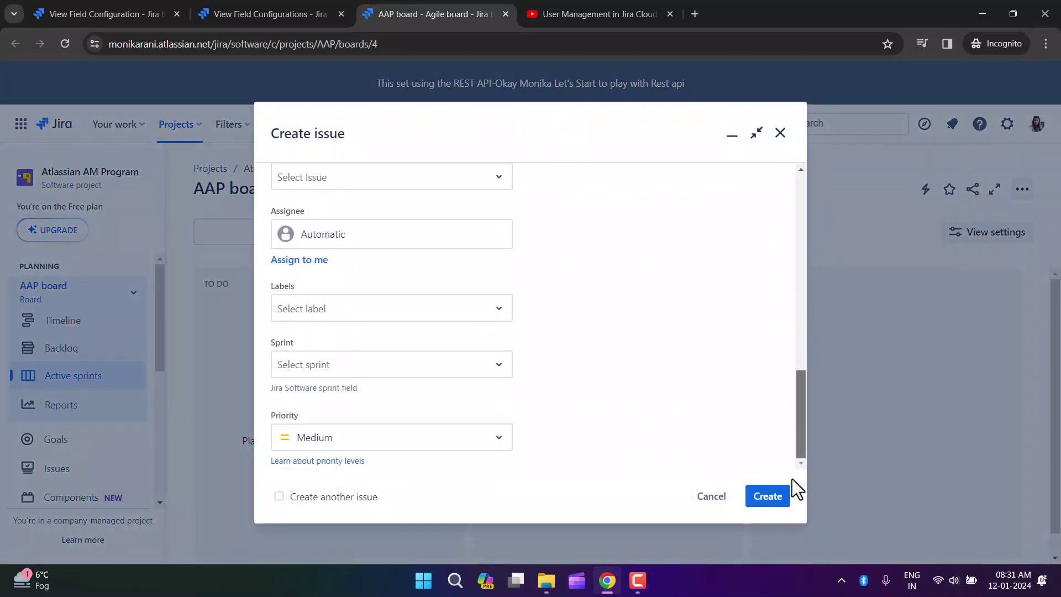
pyautogui.click(704, 499)
pyautogui.click(91, 11)
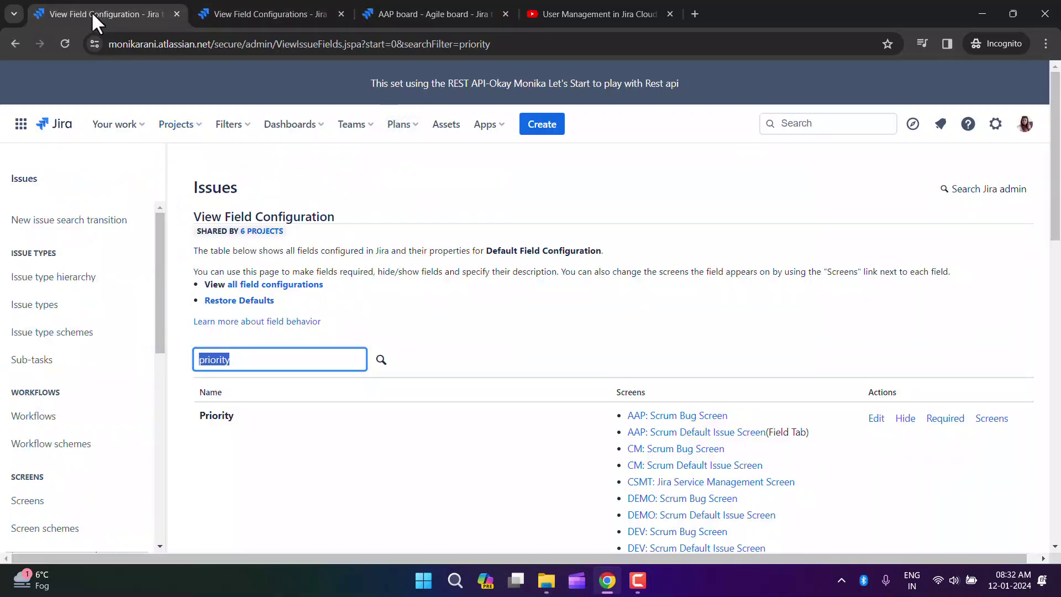
pyautogui.click(215, 14)
pyautogui.click(398, 184)
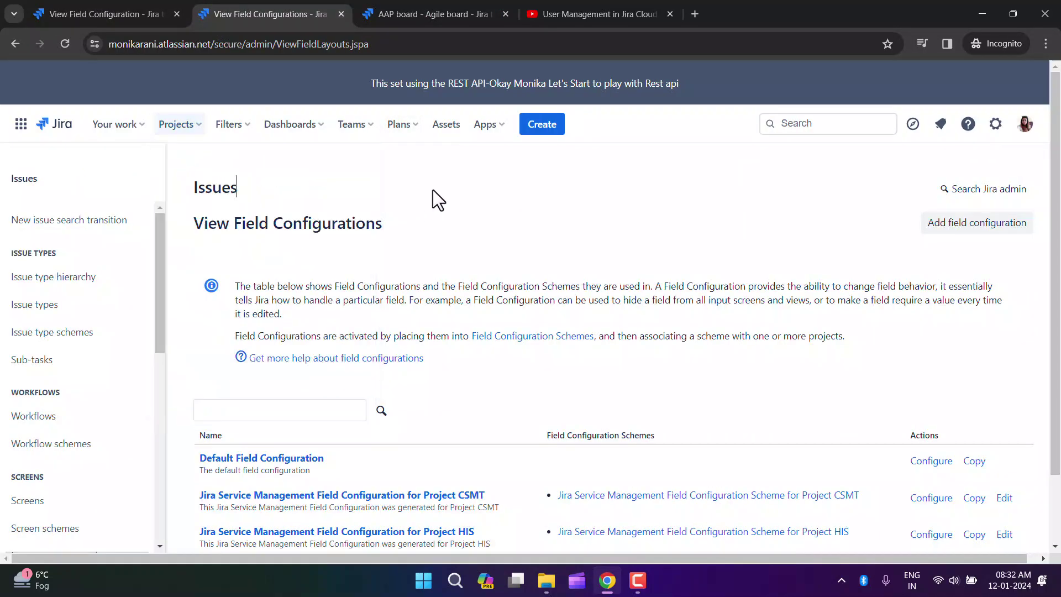
pyautogui.click(97, 17)
pyautogui.click(313, 171)
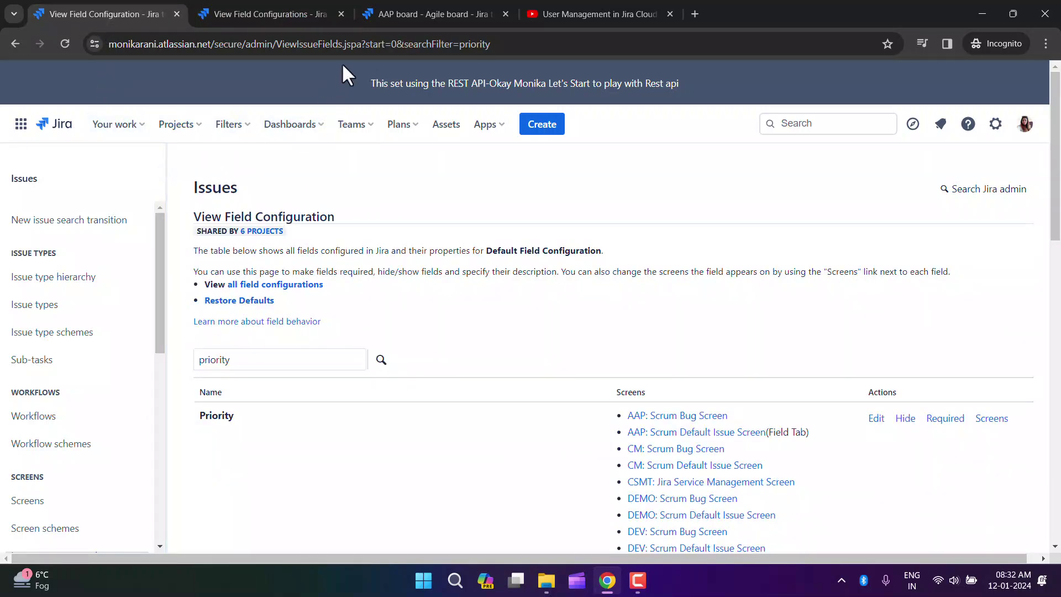
# Open the Fields page in the AAP project's settings to view the field configuration it uses.
pyautogui.click(425, 14)
pyautogui.moveTo(161, 310); pyautogui.dragTo(167, 487)
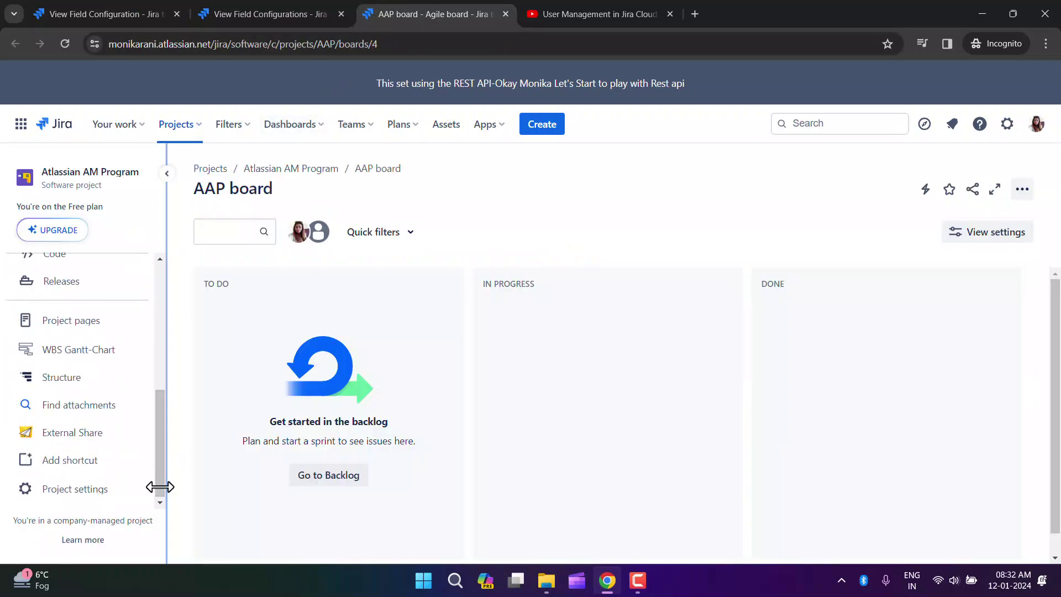
pyautogui.click(101, 503)
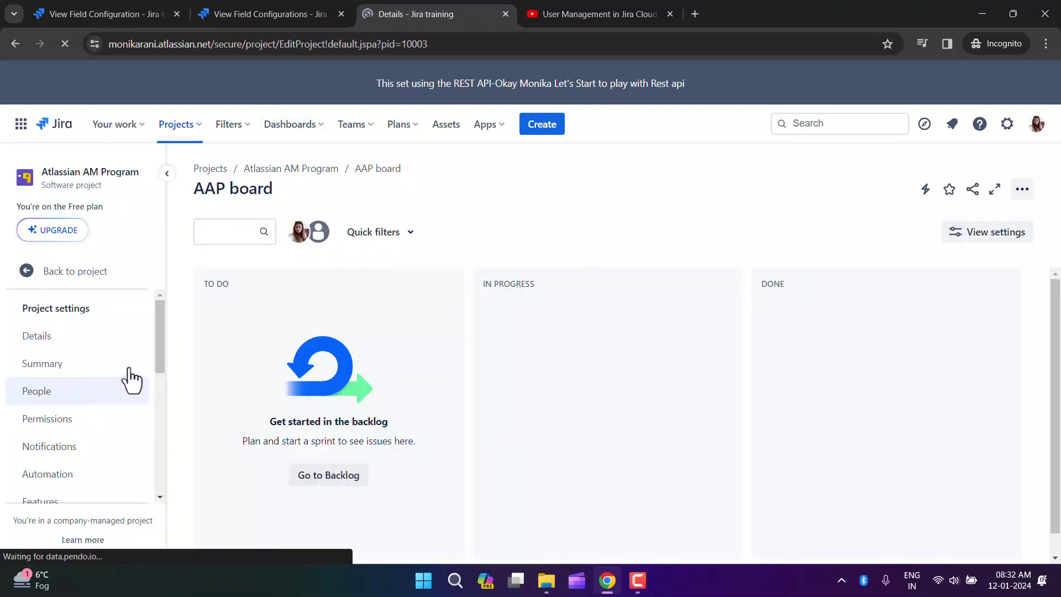
pyautogui.click(159, 363)
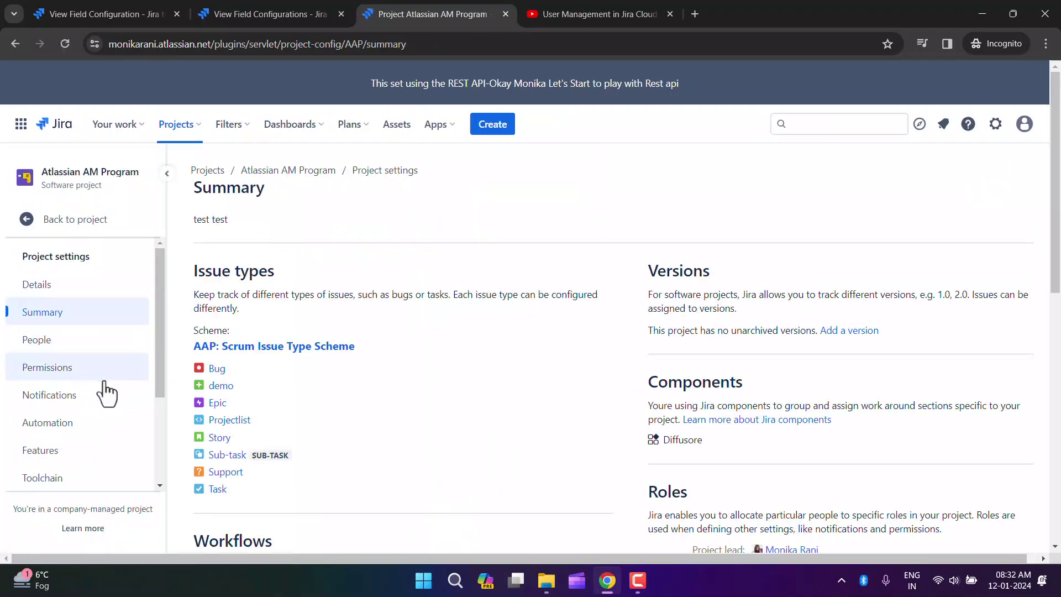
pyautogui.moveTo(160, 354); pyautogui.dragTo(159, 434)
pyautogui.click(56, 435)
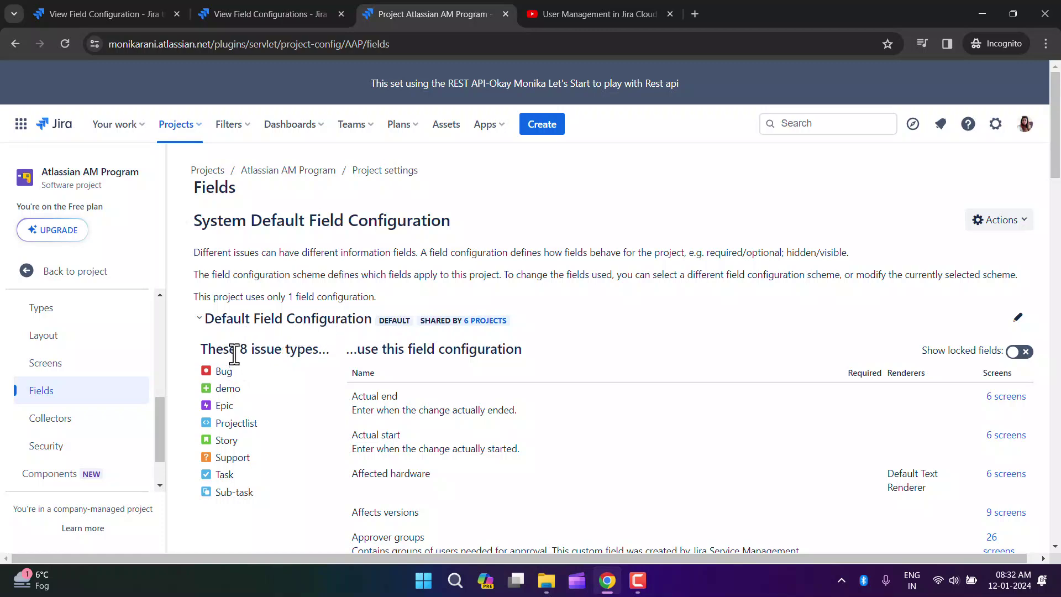
# Review which issue types use the Default Field Configuration and read the field configuration scheme explanation on the AAP project's Fields page.
pyautogui.moveTo(231, 458); pyautogui.dragTo(211, 370)
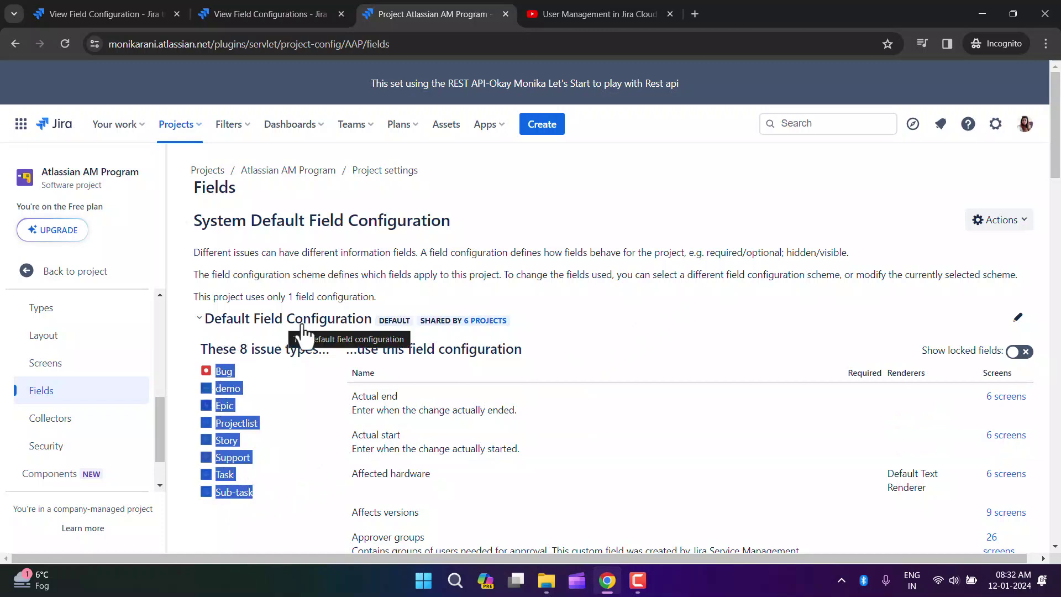
pyautogui.click(608, 320)
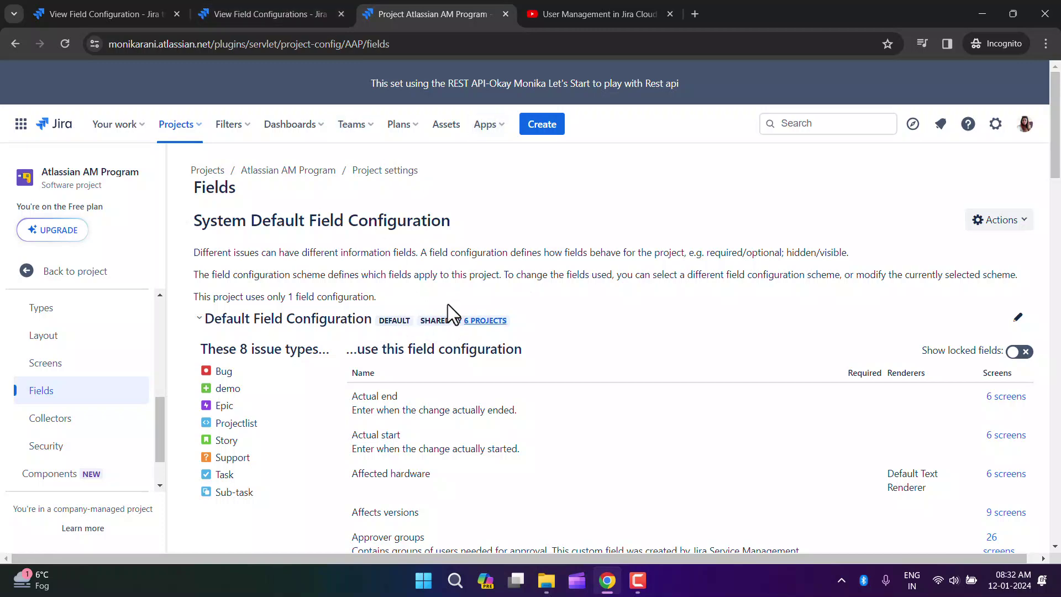
pyautogui.click(998, 219)
pyautogui.moveTo(196, 274); pyautogui.dragTo(508, 275)
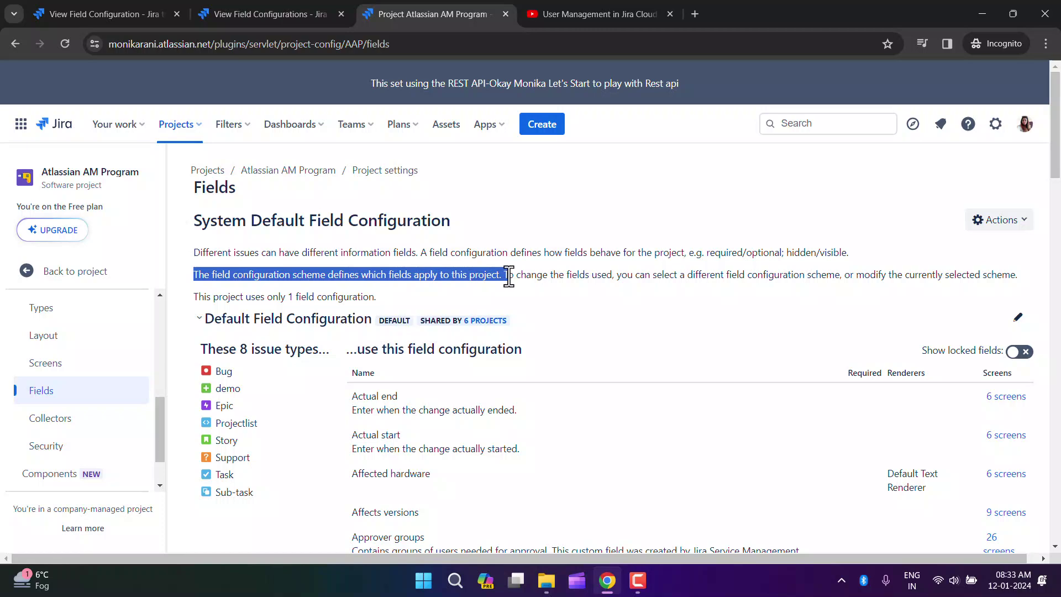
pyautogui.moveTo(508, 275); pyautogui.dragTo(579, 283)
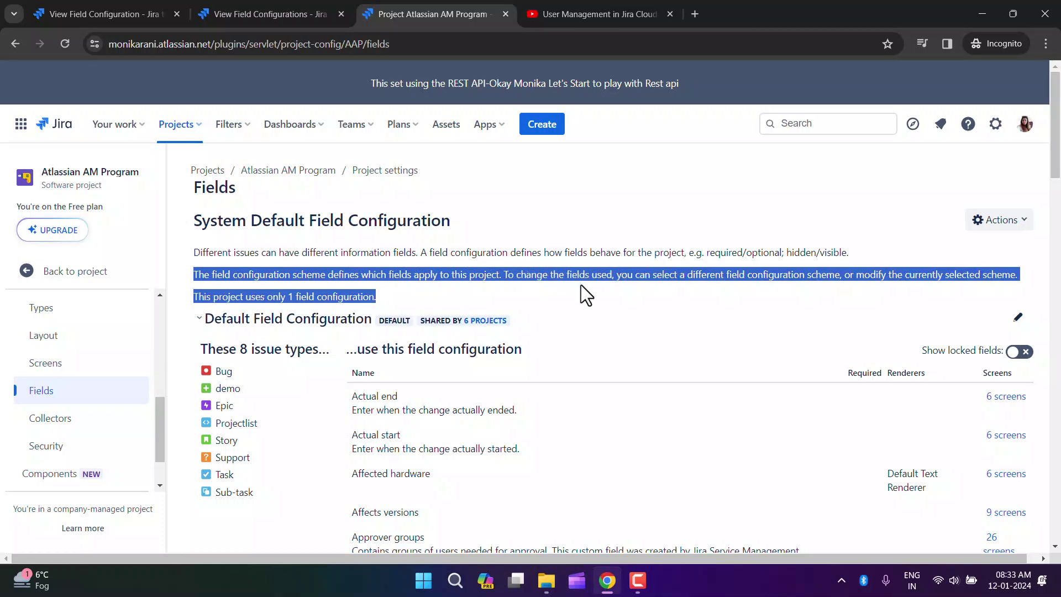
pyautogui.click(566, 301)
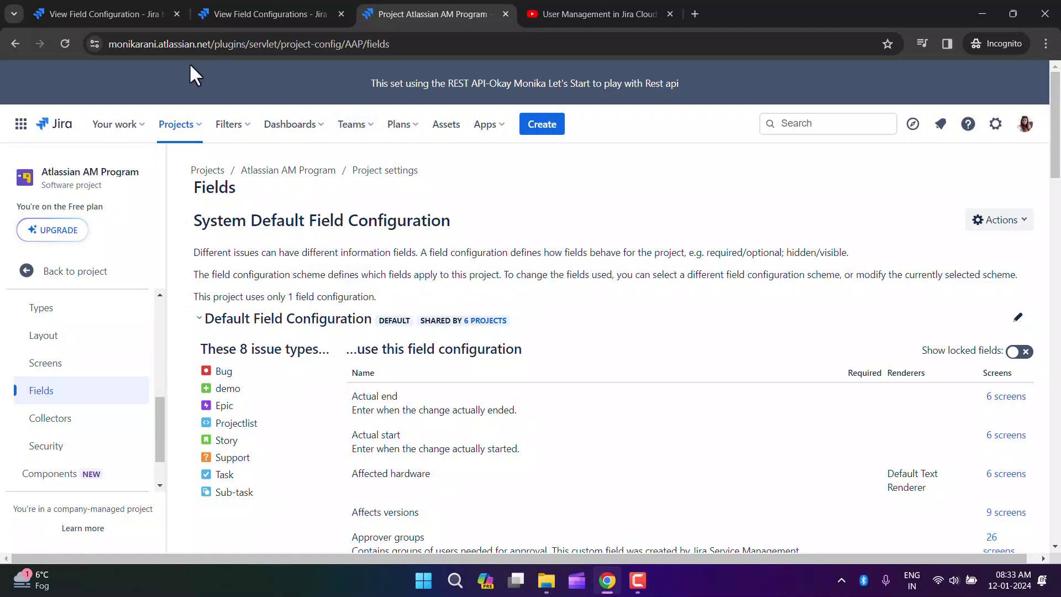
# Open the field configuration schemes list and view the Jira Service Management Field Configuration Scheme for Project ITSAMPLE.
pyautogui.click(124, 21)
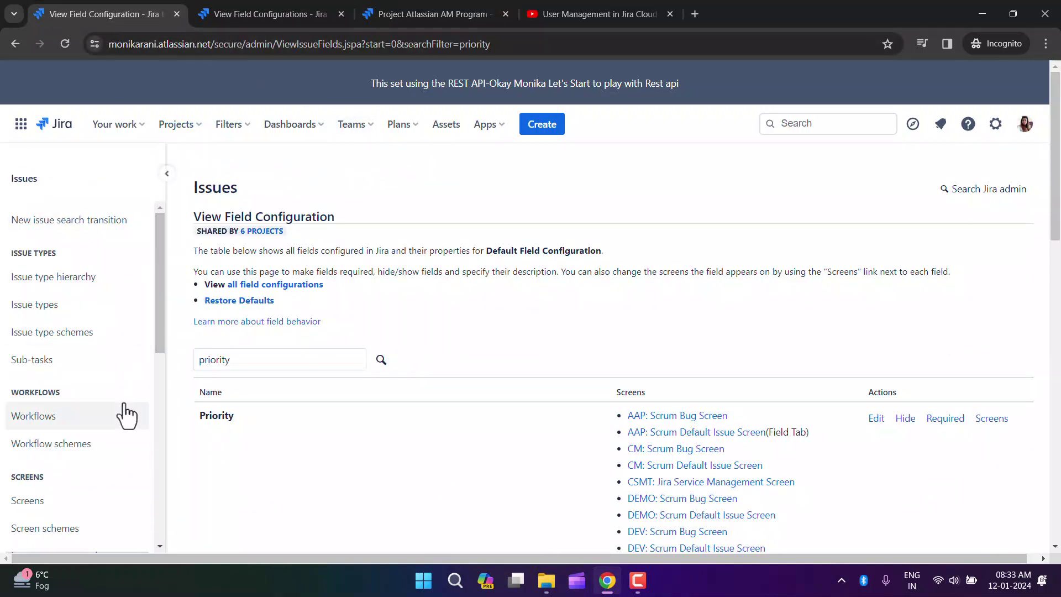
pyautogui.moveTo(158, 330); pyautogui.dragTo(181, 436)
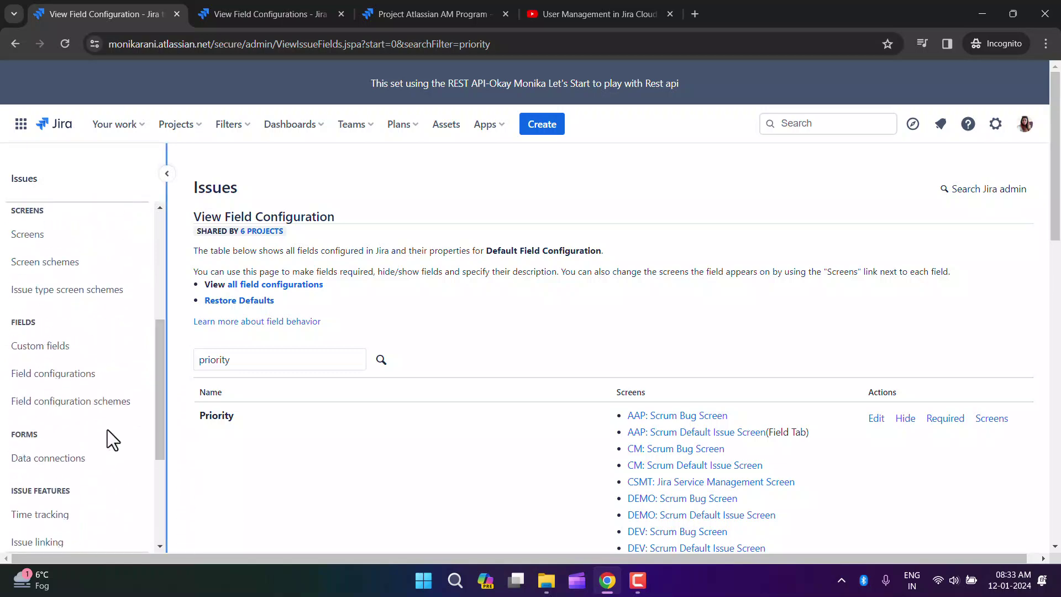
pyautogui.click(55, 401)
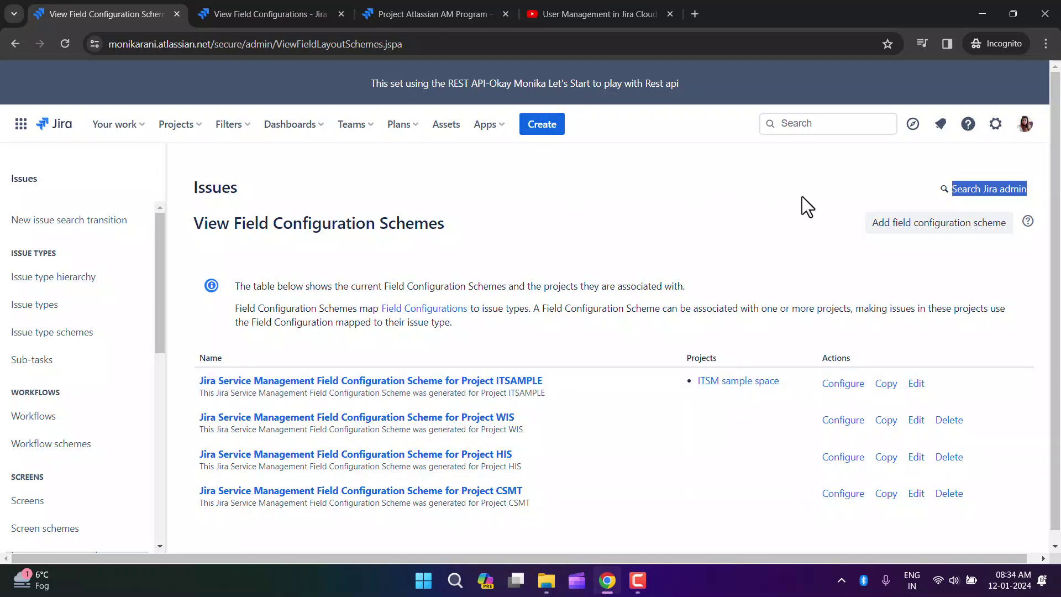
pyautogui.click(905, 265)
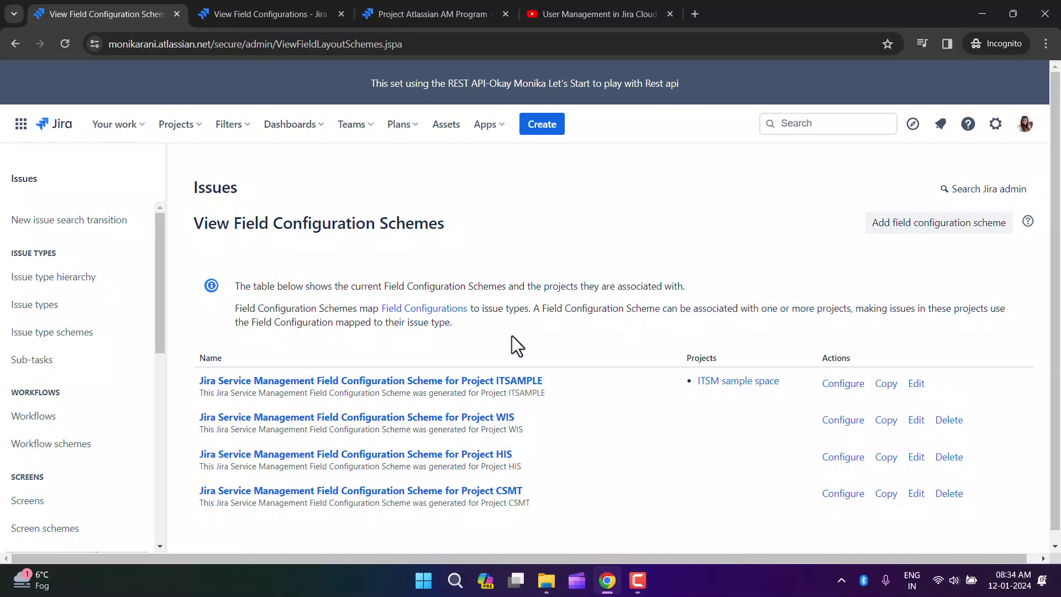
pyautogui.click(469, 381)
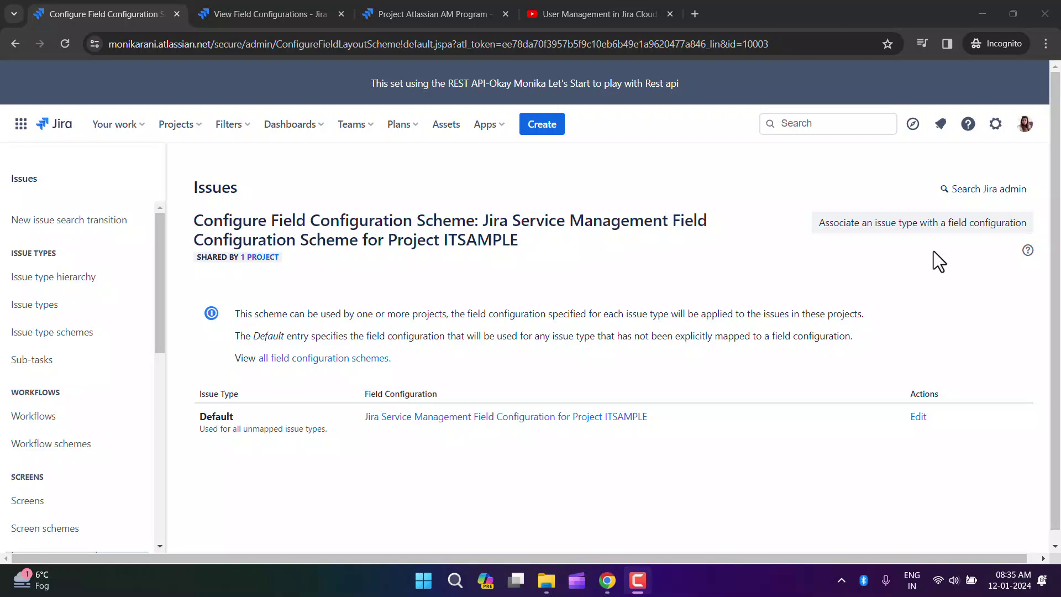
# Go to the field configurations list, view the form for adding a field configuration, and cancel it.
pyautogui.moveTo(157, 342); pyautogui.dragTo(157, 418)
pyautogui.scroll(-1, 138, 425)
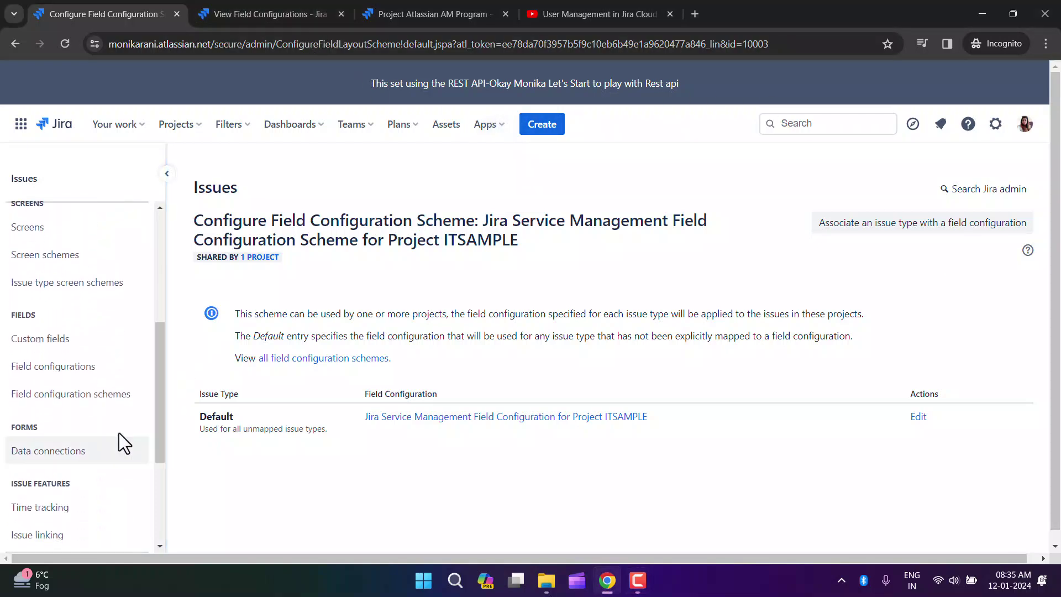
pyautogui.click(69, 381)
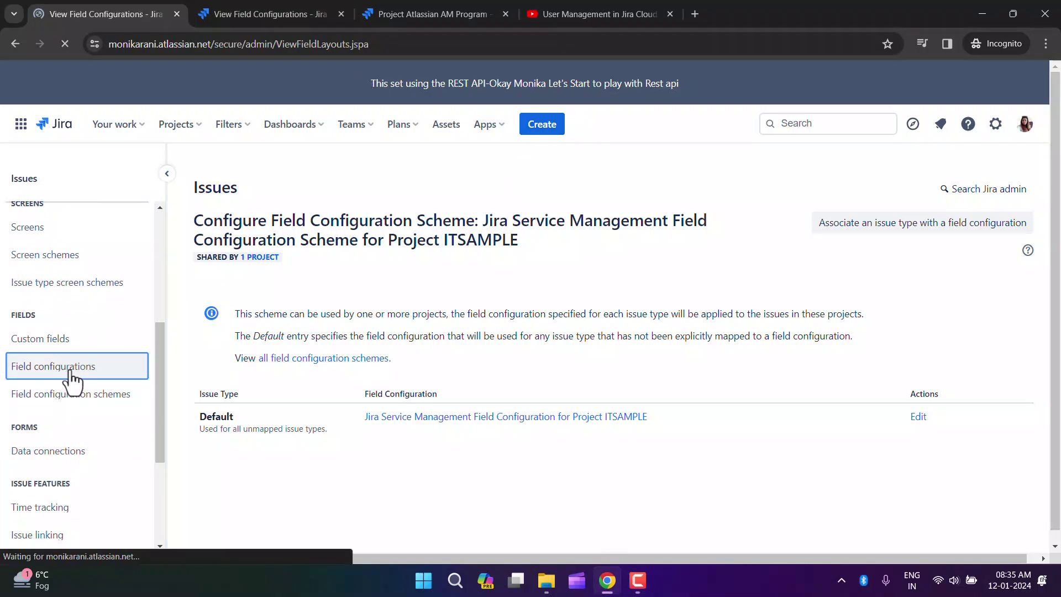
pyautogui.moveTo(160, 333); pyautogui.dragTo(164, 459)
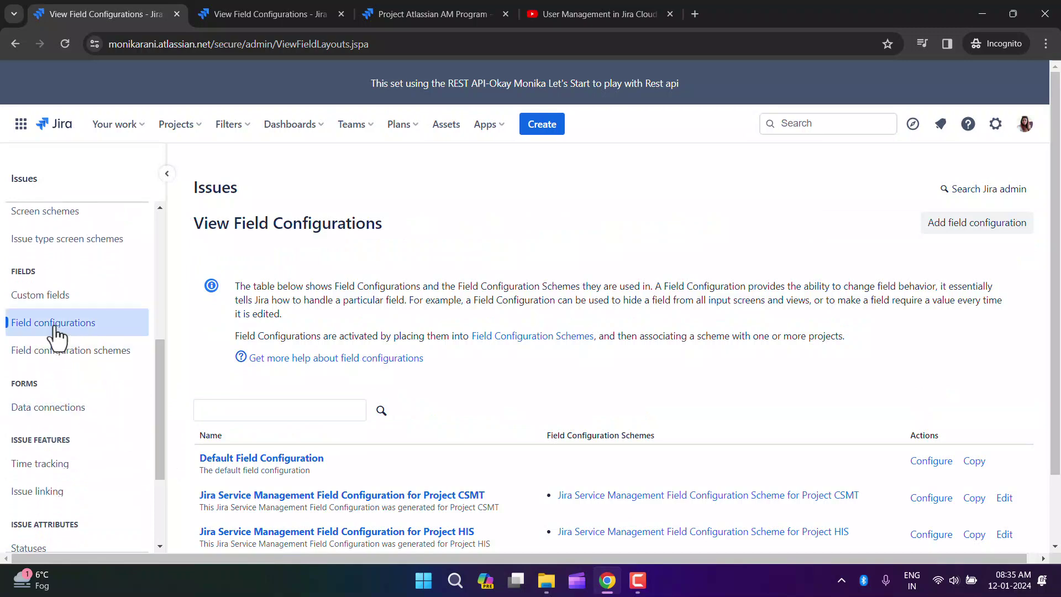
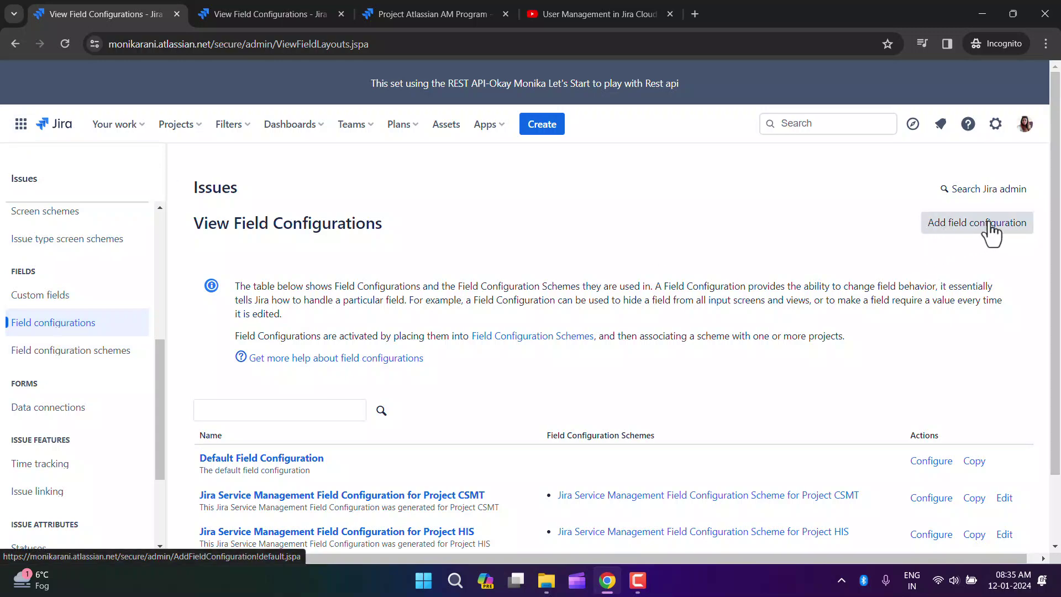
pyautogui.click(956, 228)
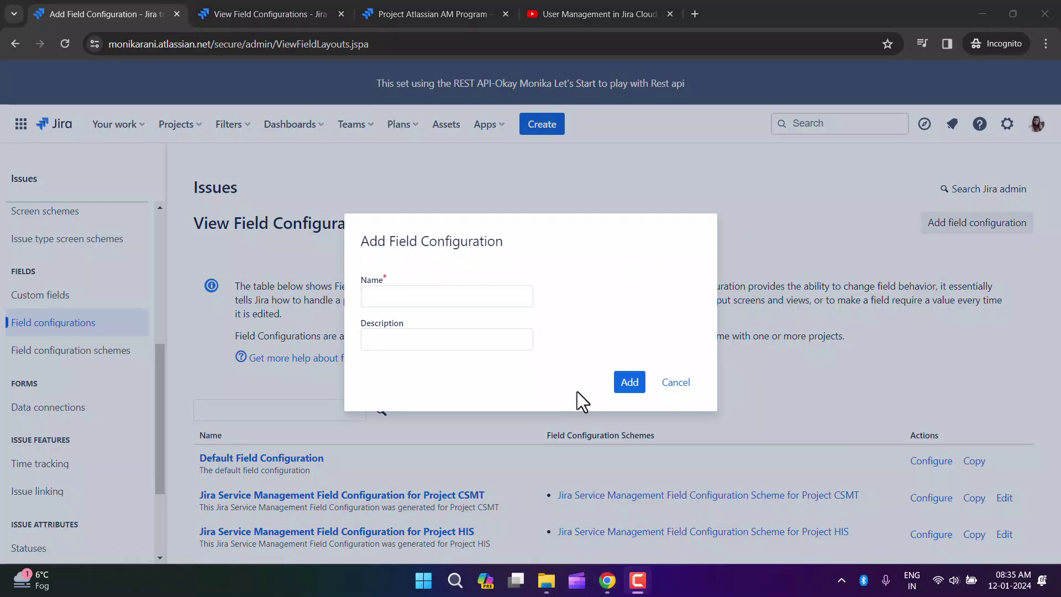
pyautogui.click(677, 386)
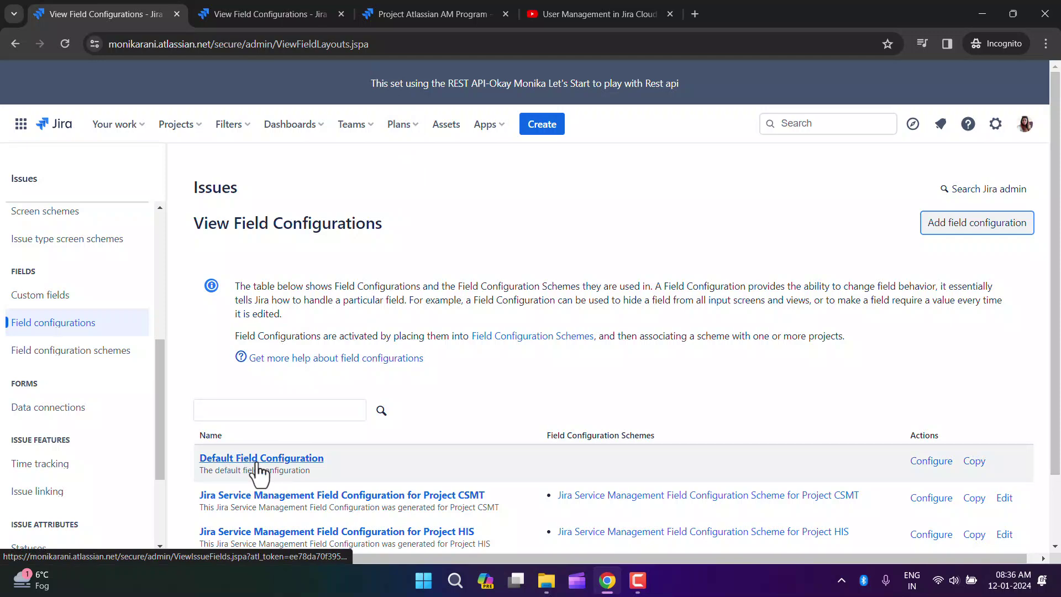
# Start a copy of the Default Field Configuration and remove "Copy of Default" from its proposed name.
pyautogui.click(974, 462)
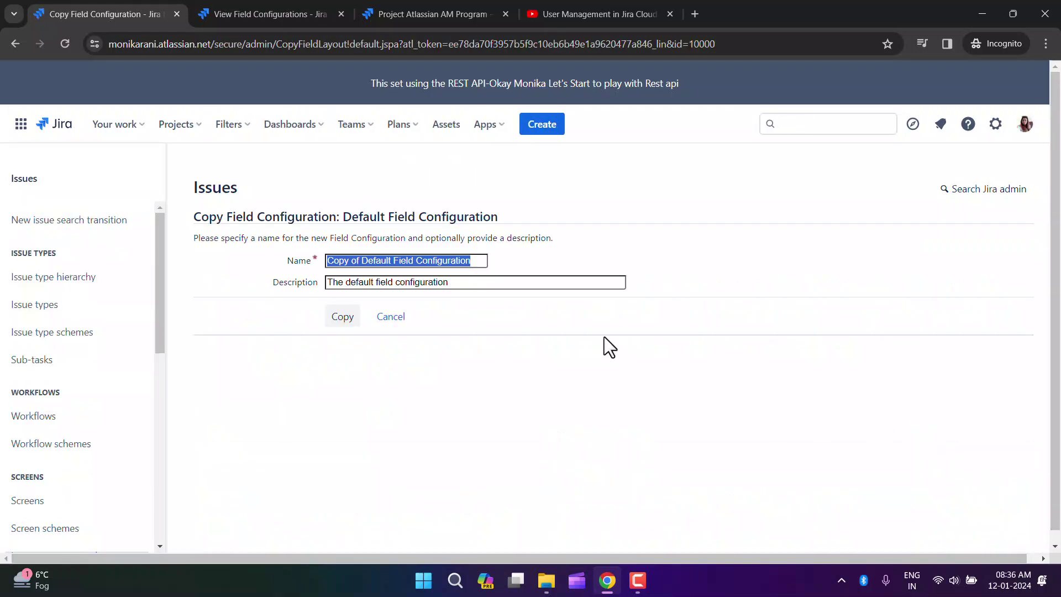
pyautogui.click(442, 261)
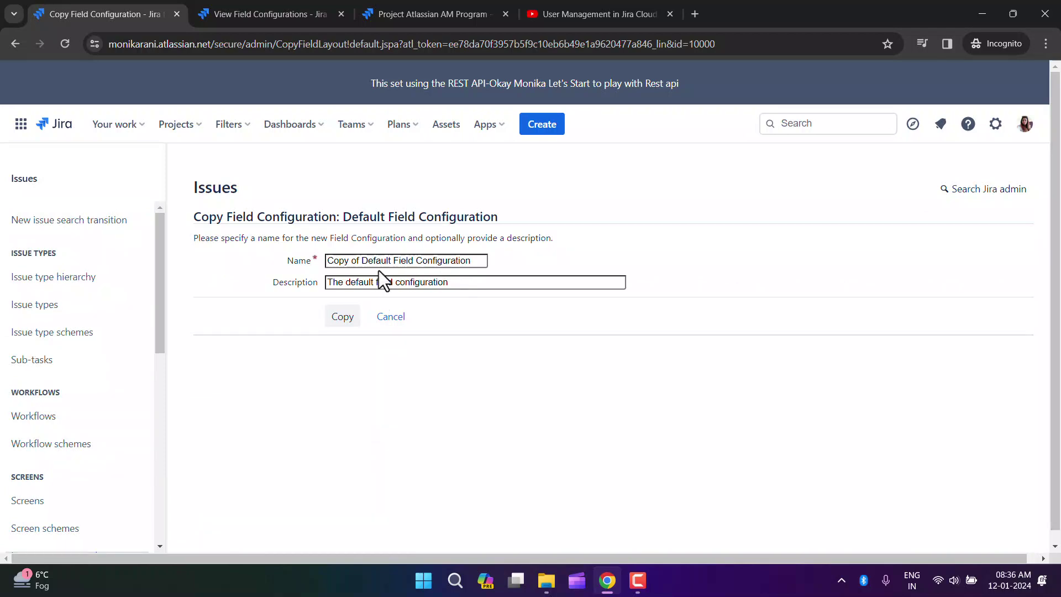
pyautogui.moveTo(391, 260); pyautogui.dragTo(321, 268)
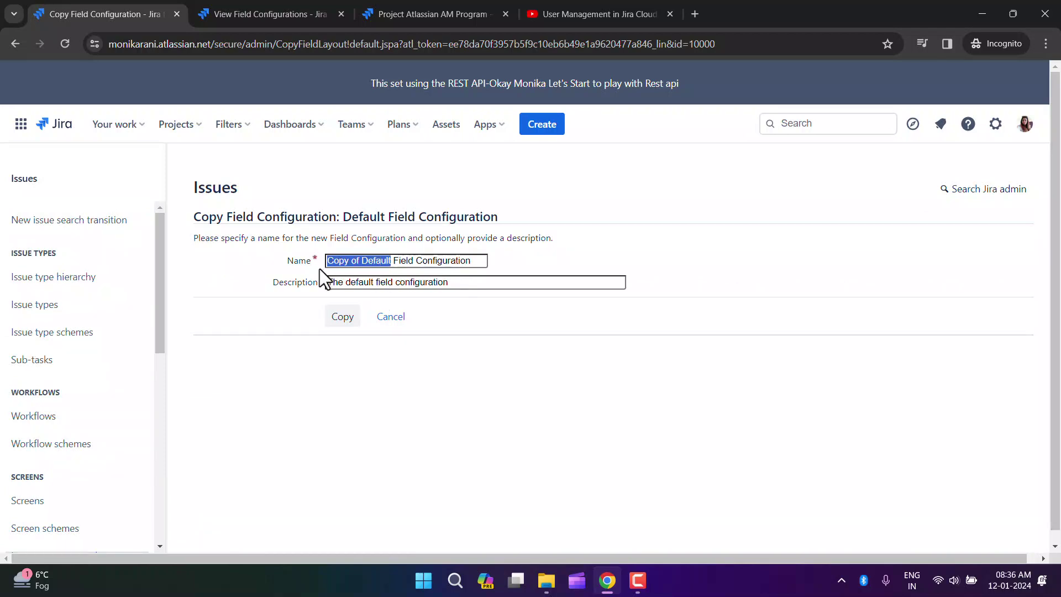
pyautogui.press('BackSpace')
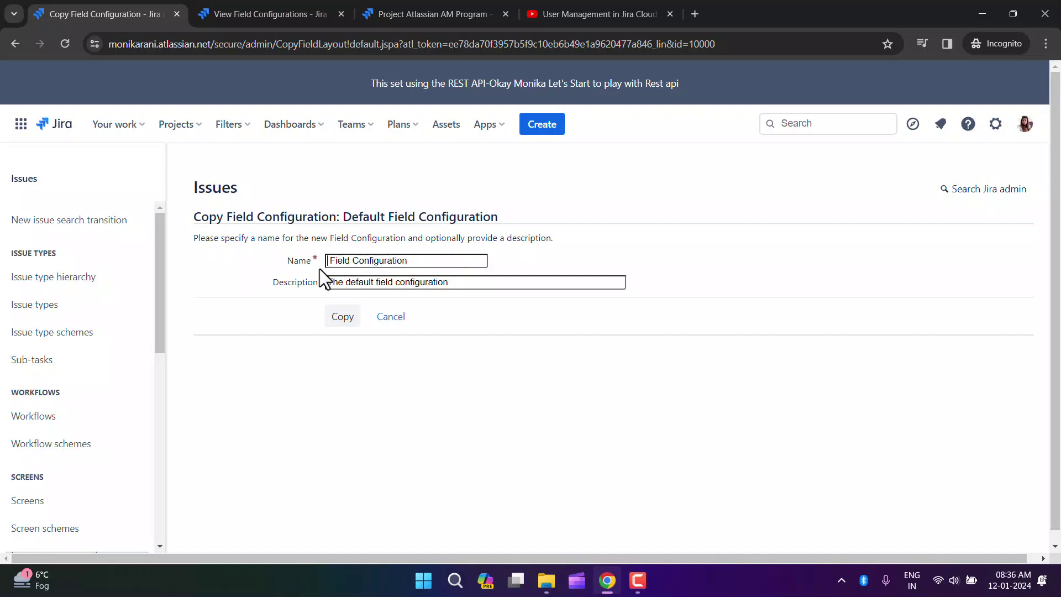
# Check the Projectlist issue type's name on the AAP project's Fields page.
pyautogui.click(411, 15)
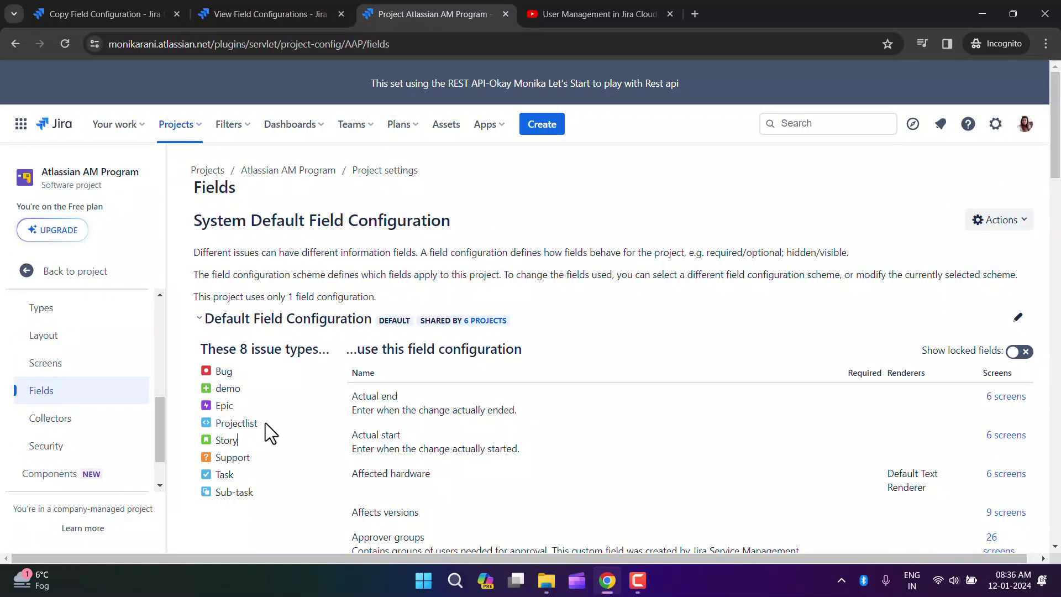
pyautogui.moveTo(261, 423); pyautogui.dragTo(214, 423)
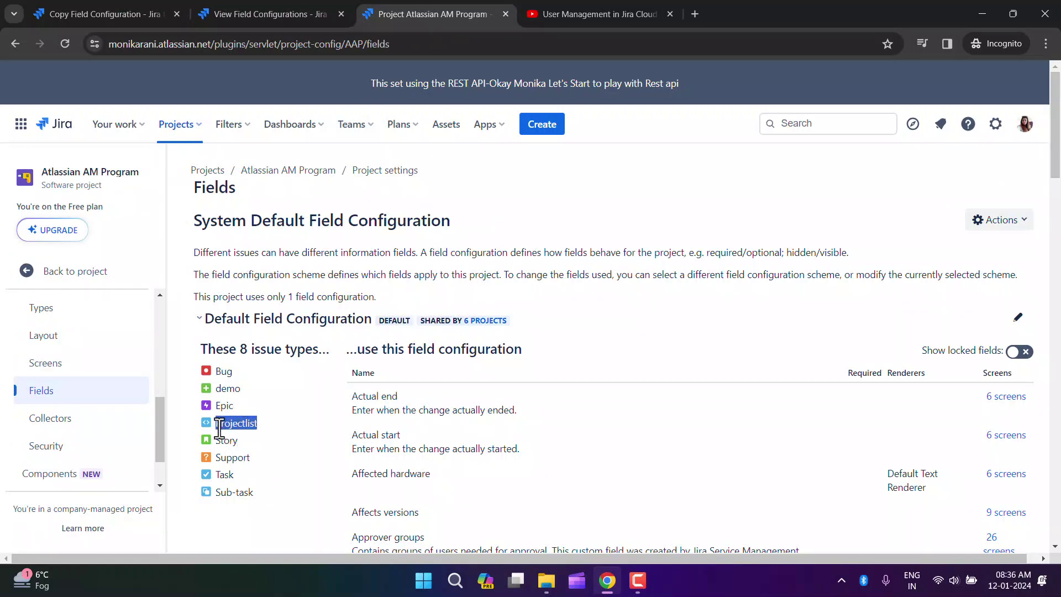
pyautogui.click(292, 452)
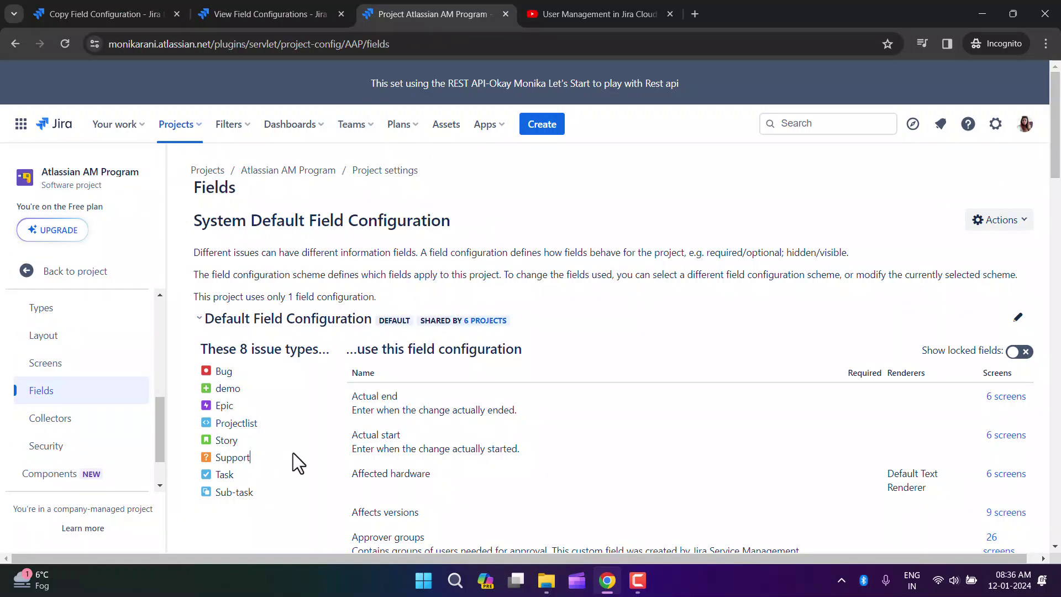
pyautogui.doubleClick(248, 422)
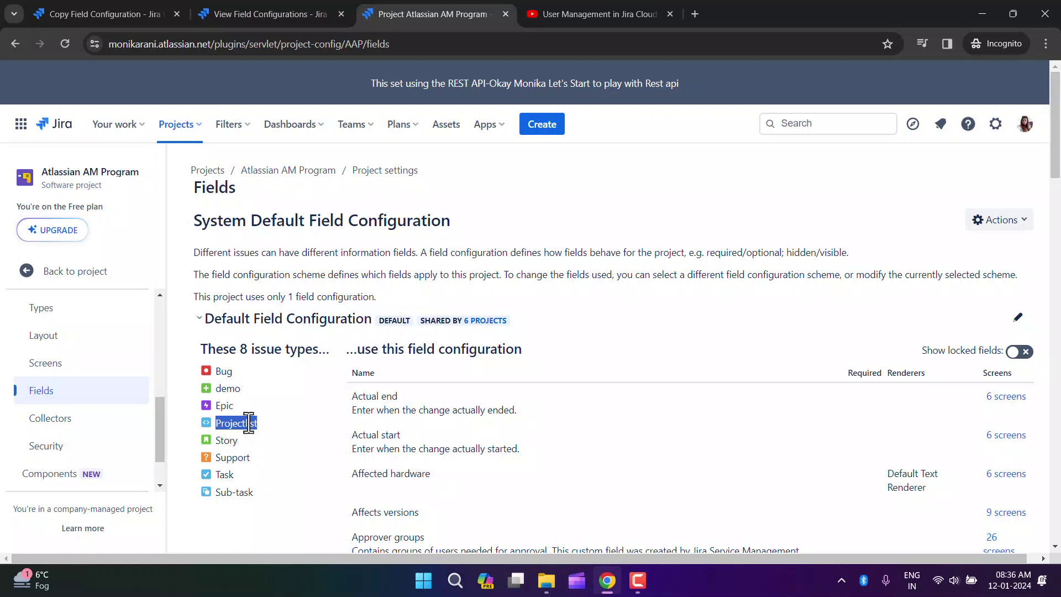
# Return to the copy form and complete the new configuration's name as "AAP: projectlist Field Configuration".
pyautogui.click(108, 16)
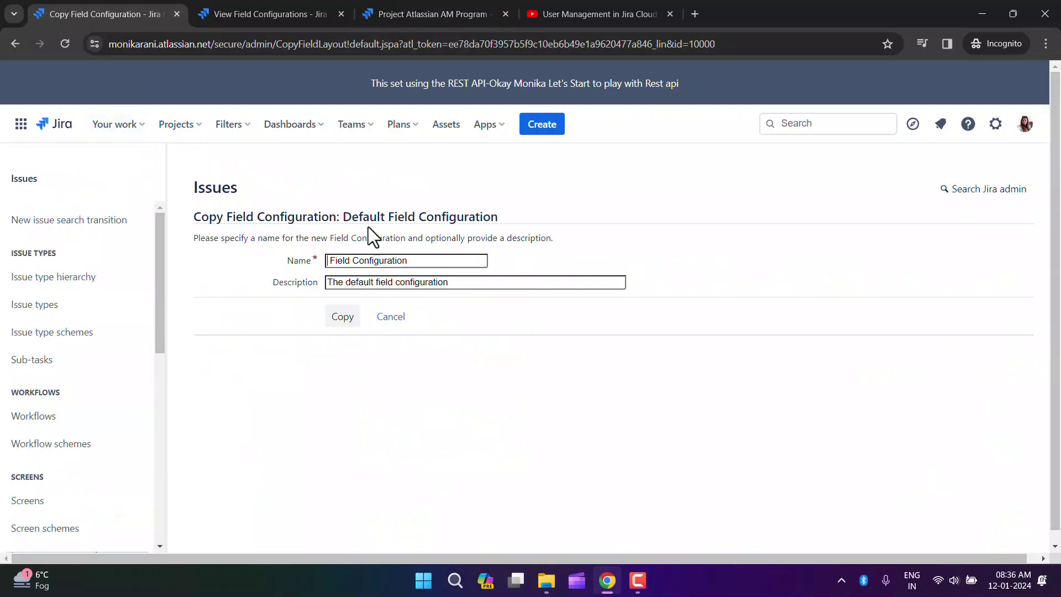
pyautogui.click(354, 261)
pyautogui.write('AAP')
pyautogui.write(': proje')
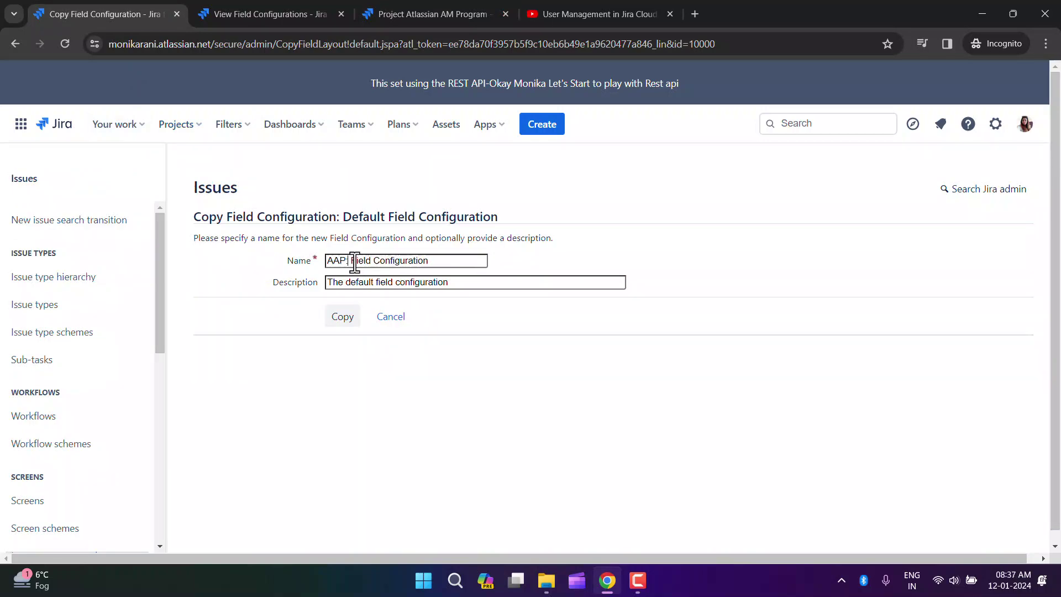
pyautogui.write('ctlist')
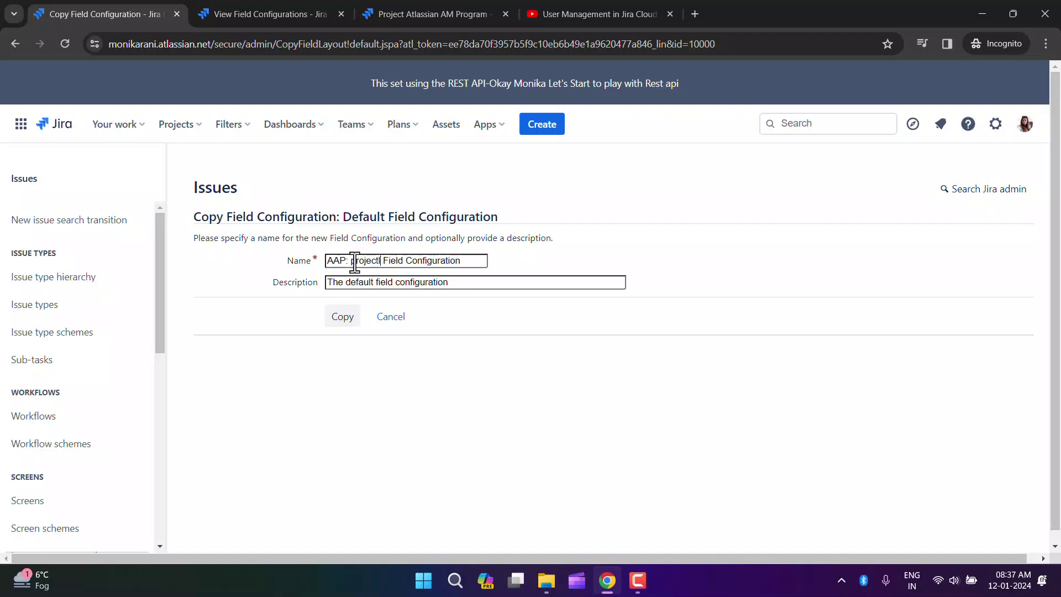
# Replace the copy's description with "AAP: projectlist Field Configuration" and create the copied field configuration.
pyautogui.tripleClick(435, 258)
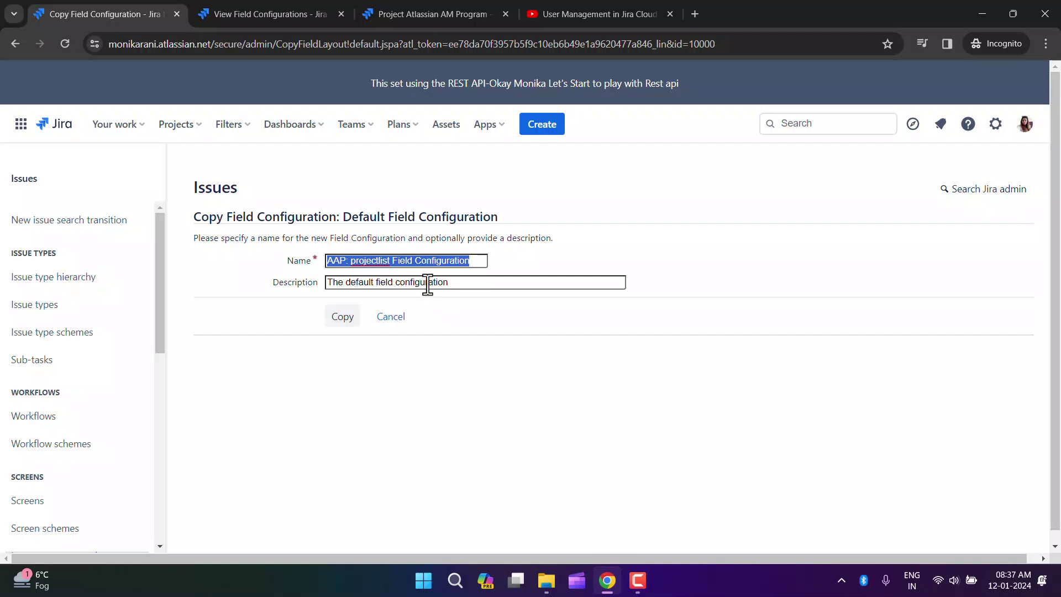
pyautogui.hotkey('ctrl', 'c')
pyautogui.moveTo(427, 285); pyautogui.dragTo(329, 283)
pyautogui.hotkey('ctrl', 'v')
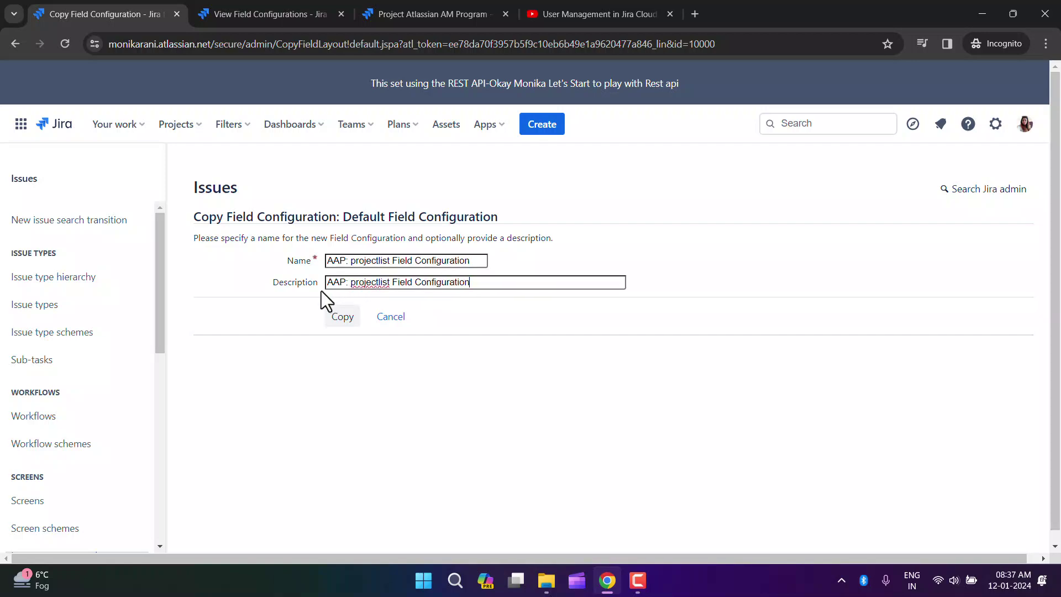
pyautogui.click(339, 321)
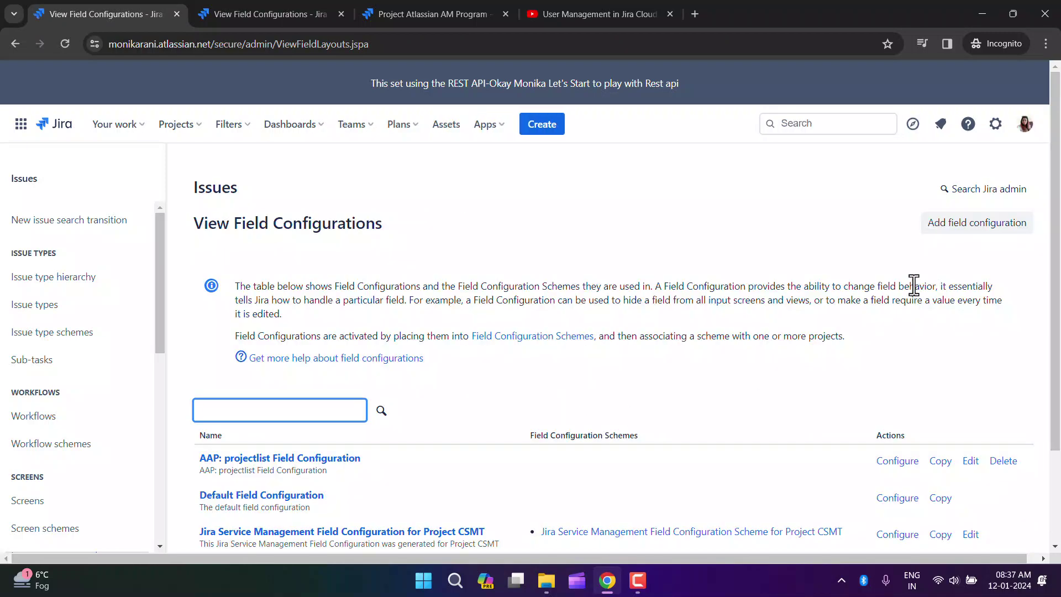
# Open the AAP: projectlist Field Configuration, filter its fields by "prio", and make the Priority field required.
pyautogui.scroll(-1, 597, 396)
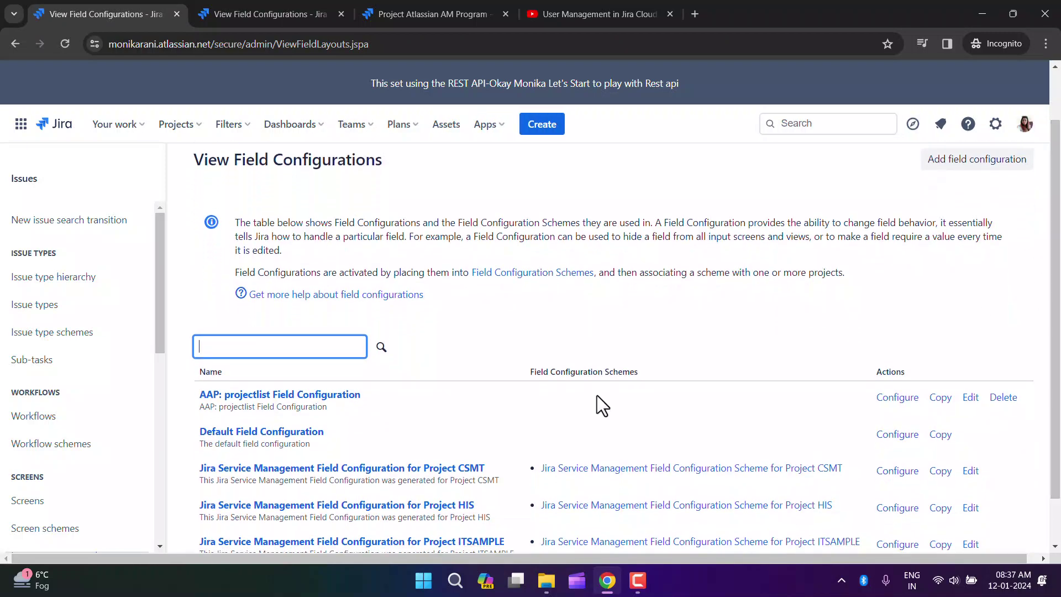
pyautogui.click(299, 397)
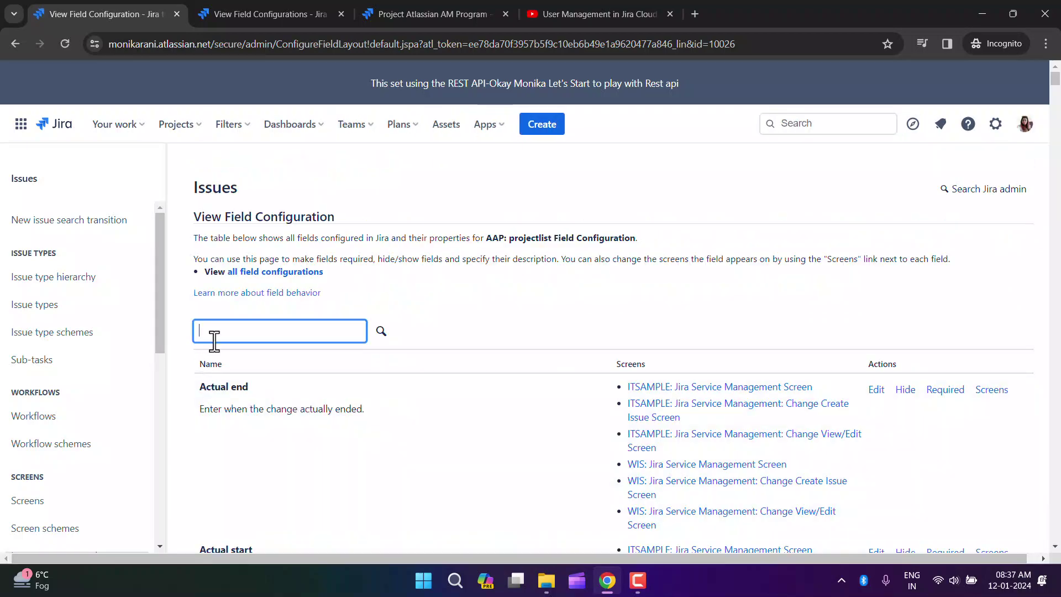
pyautogui.write('prio')
pyautogui.press('Return')
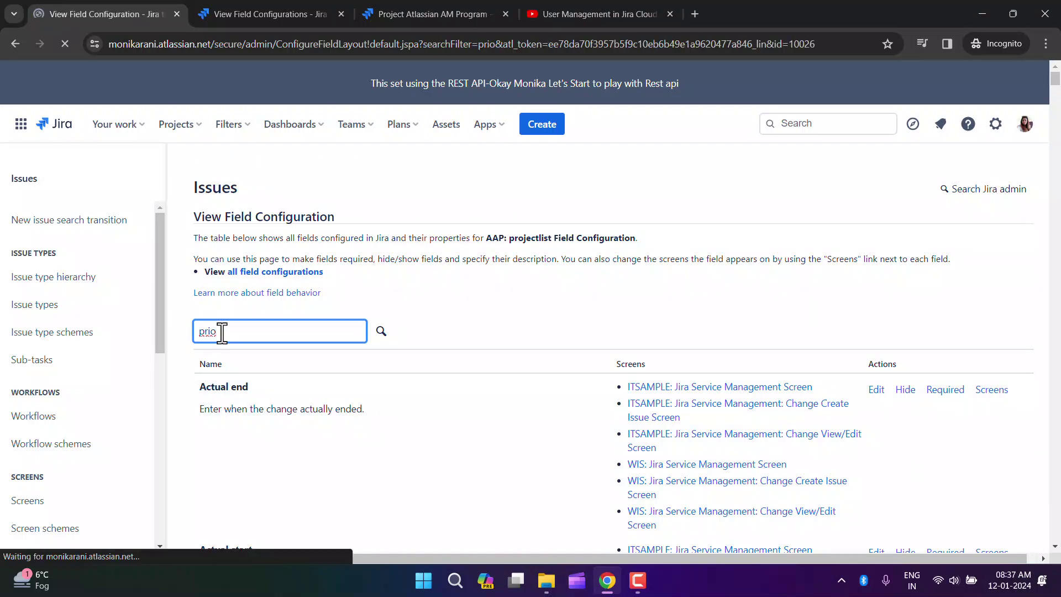
pyautogui.click(944, 391)
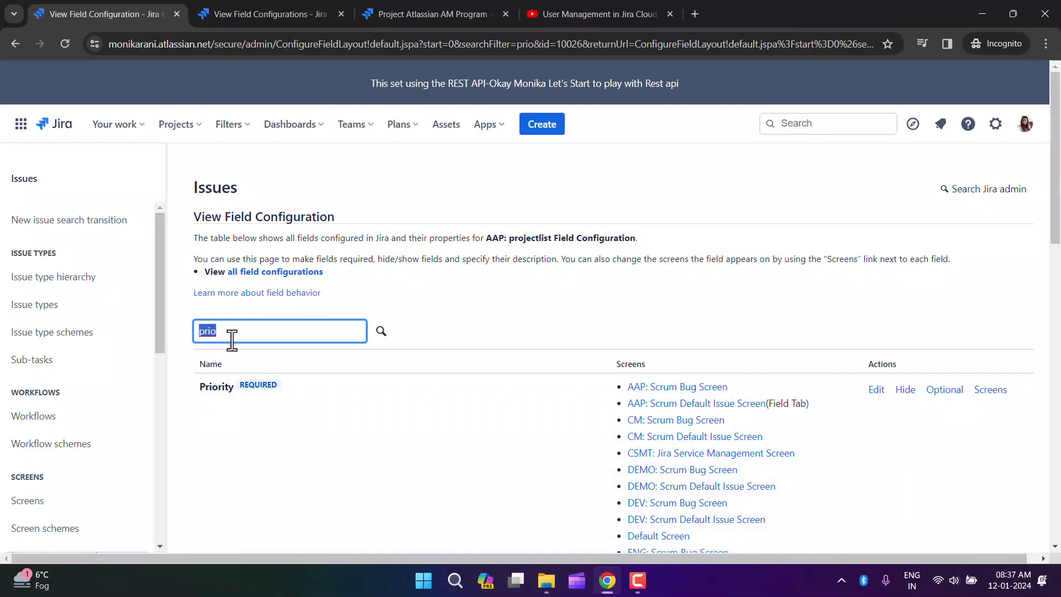
# Filter the configuration's fields by "attach" and show the hidden Attachment field.
pyautogui.write('attach')
pyautogui.press('Return')
pyautogui.moveTo(1057, 218); pyautogui.dragTo(1057, 241)
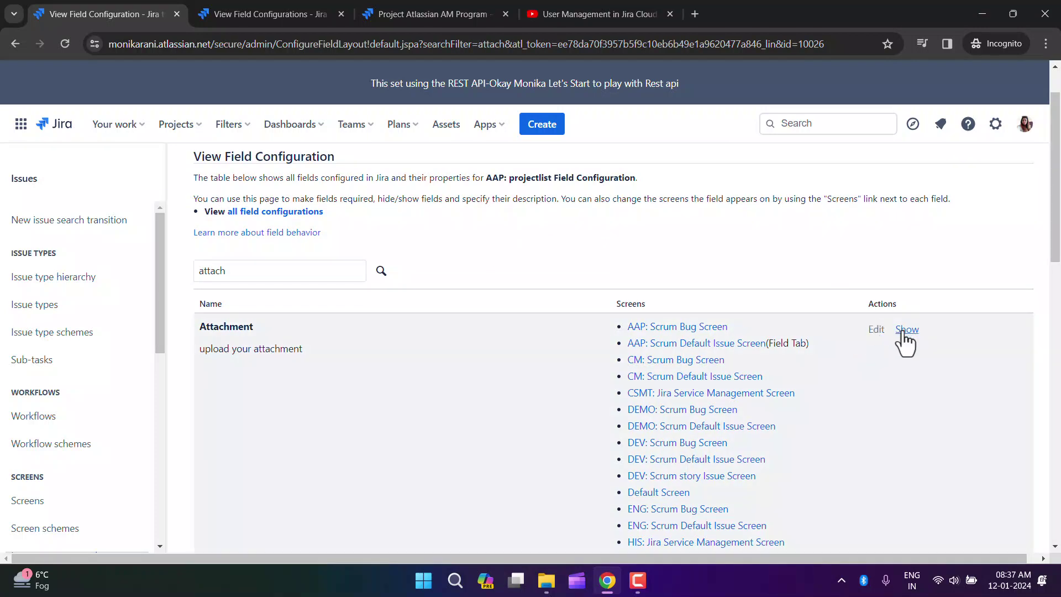
pyautogui.click(906, 329)
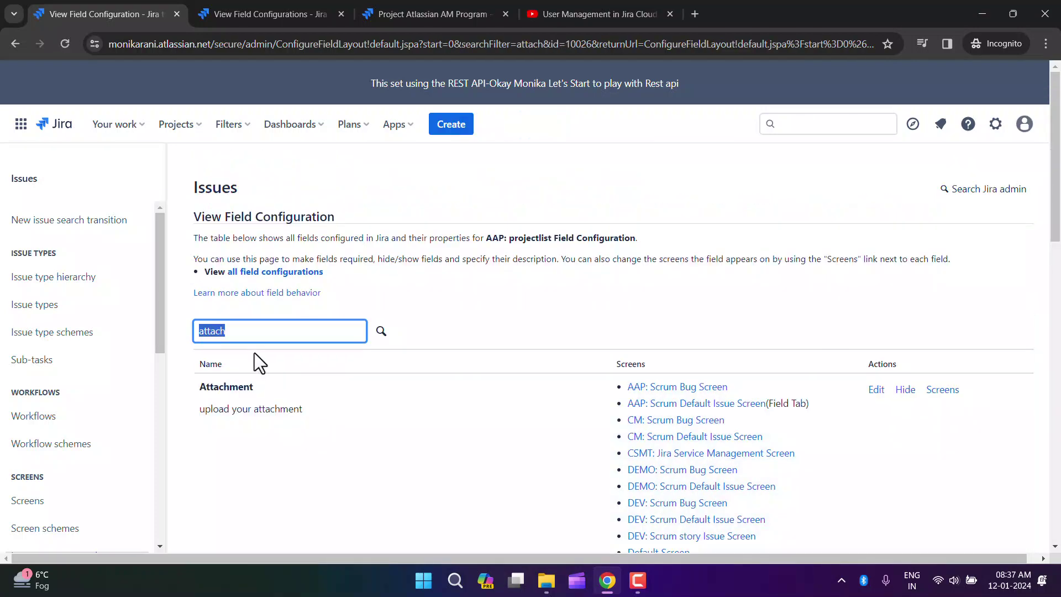
# Filter the fields by "epic link" and remove the Epic Link field from the AAP: Scrum Bug Screen.
pyautogui.click(261, 335)
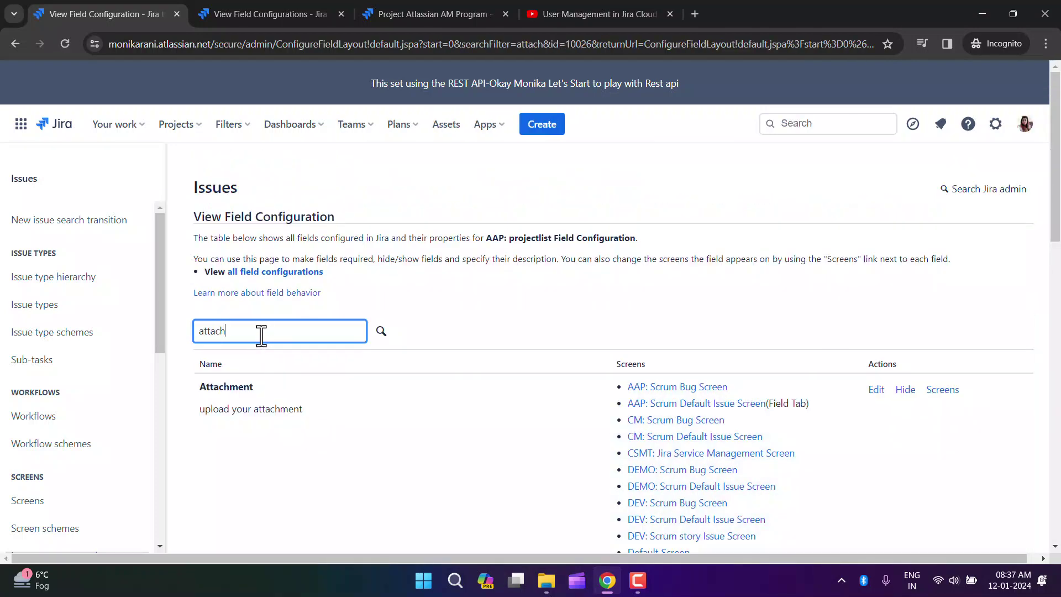
pyautogui.moveTo(260, 336); pyautogui.dragTo(166, 340)
pyautogui.write('epic link')
pyautogui.press('Return')
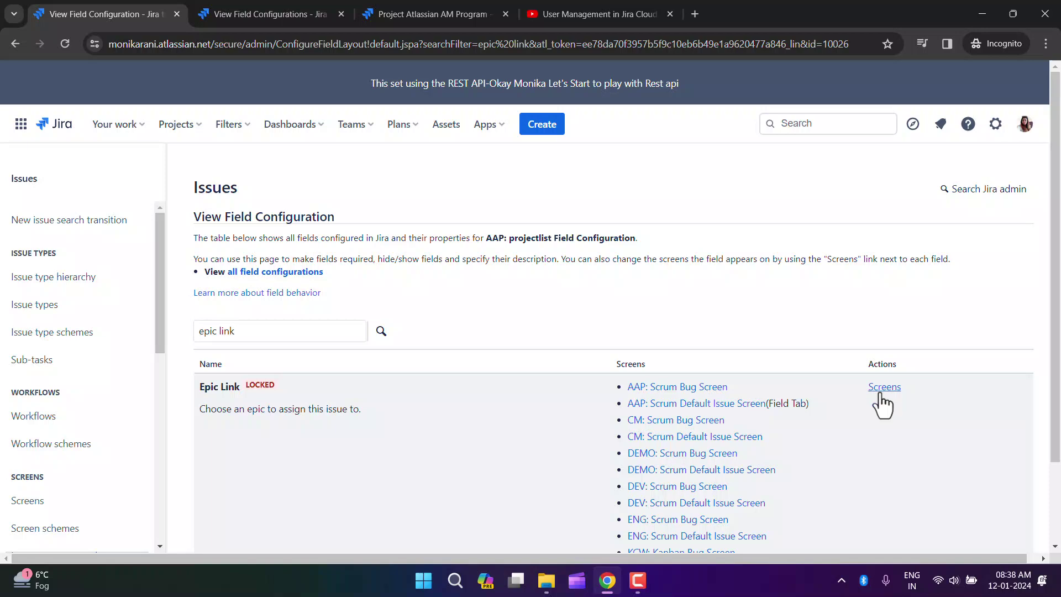
pyautogui.click(884, 388)
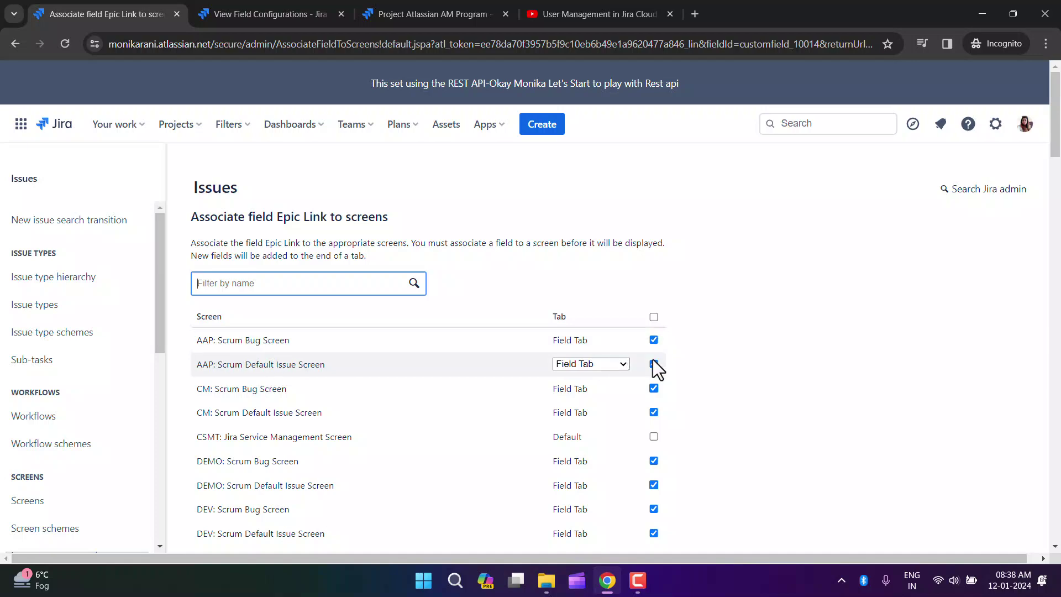
pyautogui.click(653, 339)
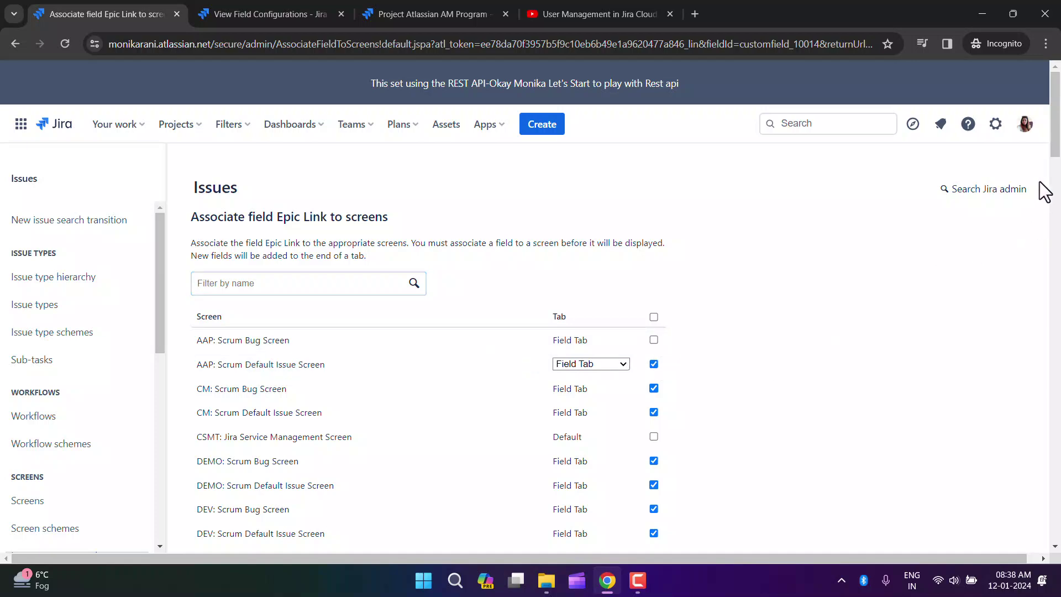
pyautogui.scroll(-1, 1055, 172)
pyautogui.moveTo(1055, 177); pyautogui.dragTo(1055, 544)
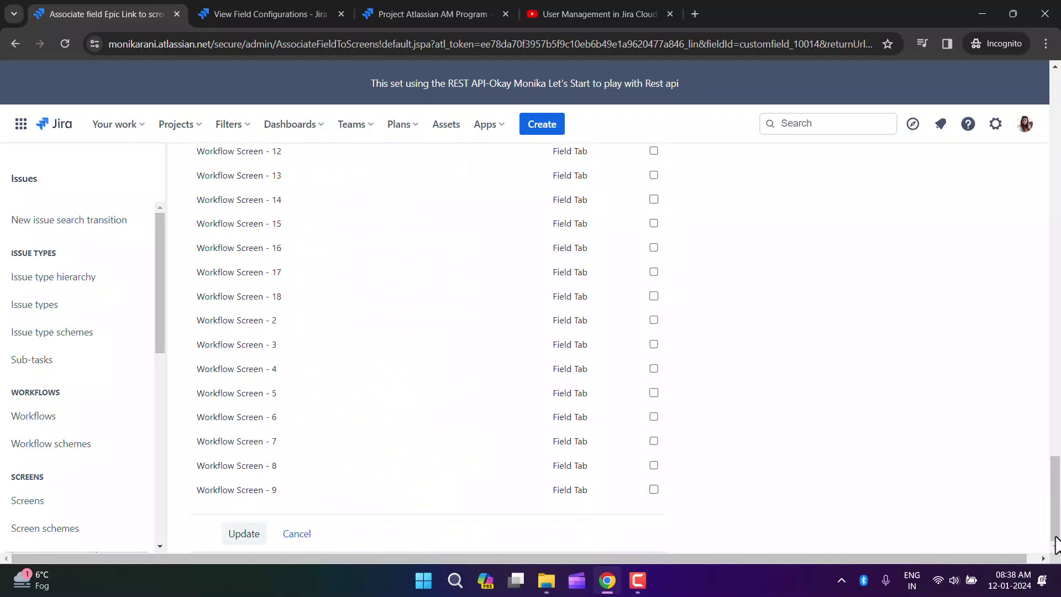
pyautogui.click(246, 534)
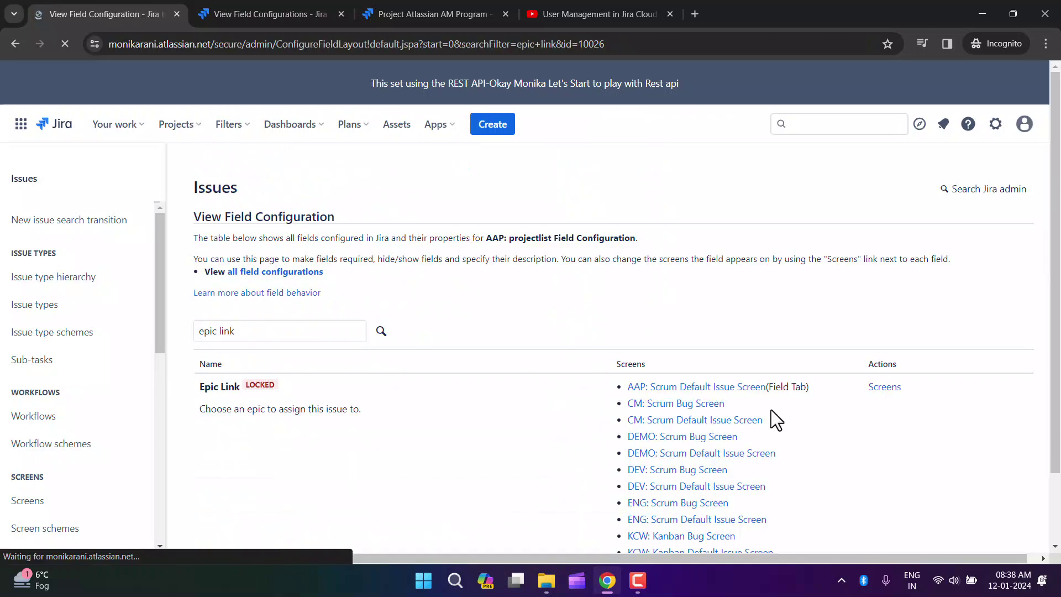
# Filter the fields by "component" and make the Components field required.
pyautogui.click(260, 333)
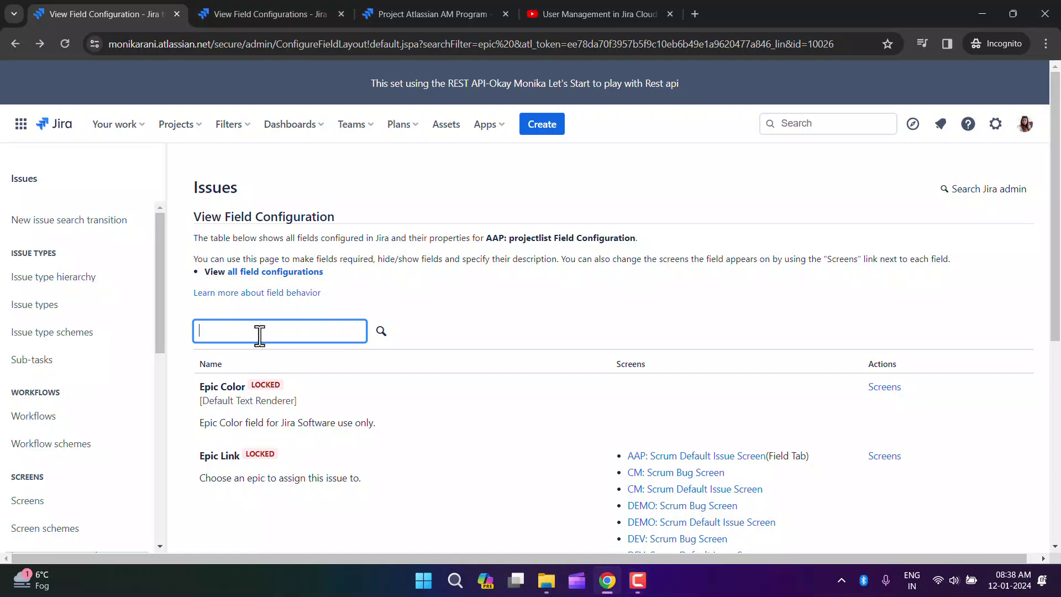
pyautogui.write('component')
pyautogui.press('Return')
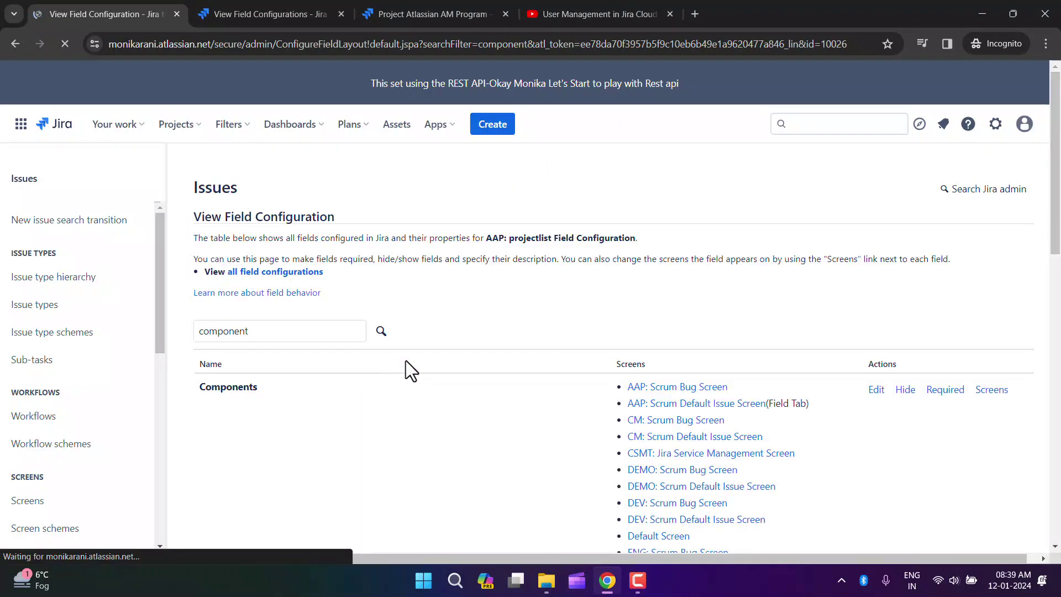
pyautogui.click(752, 324)
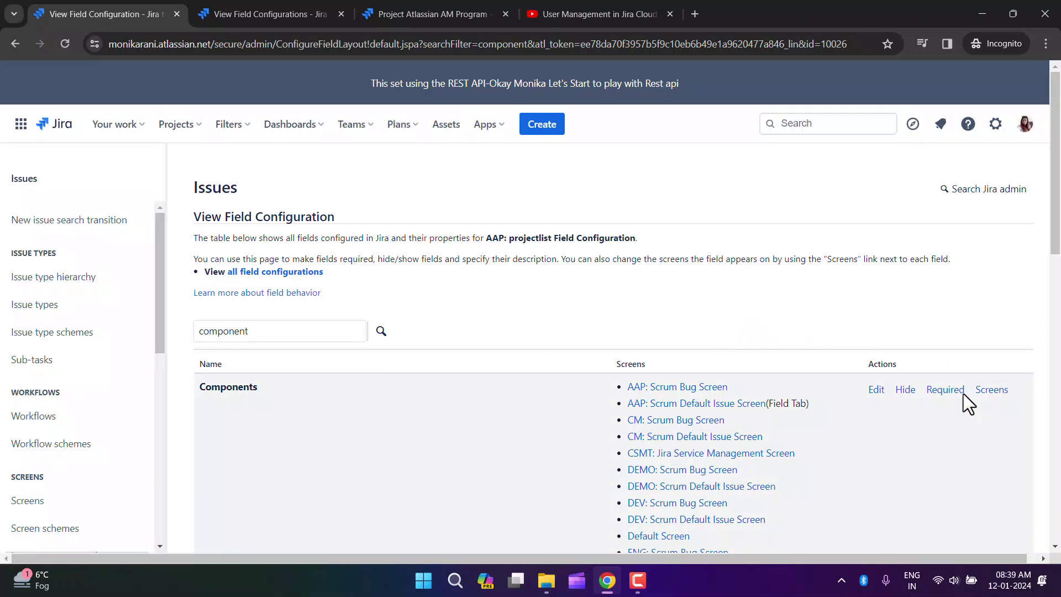
pyautogui.click(945, 390)
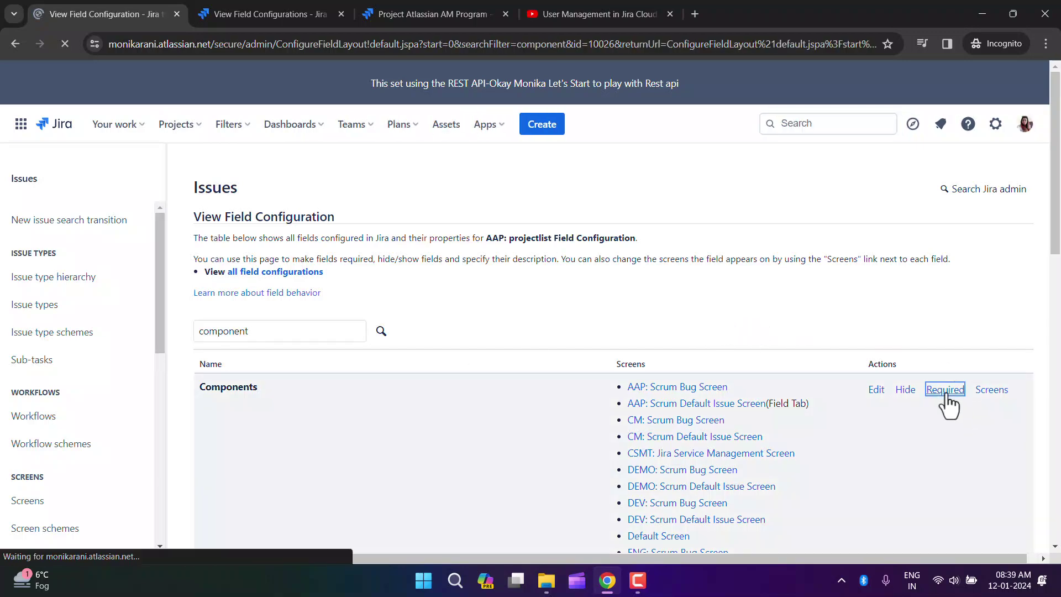
pyautogui.click(860, 180)
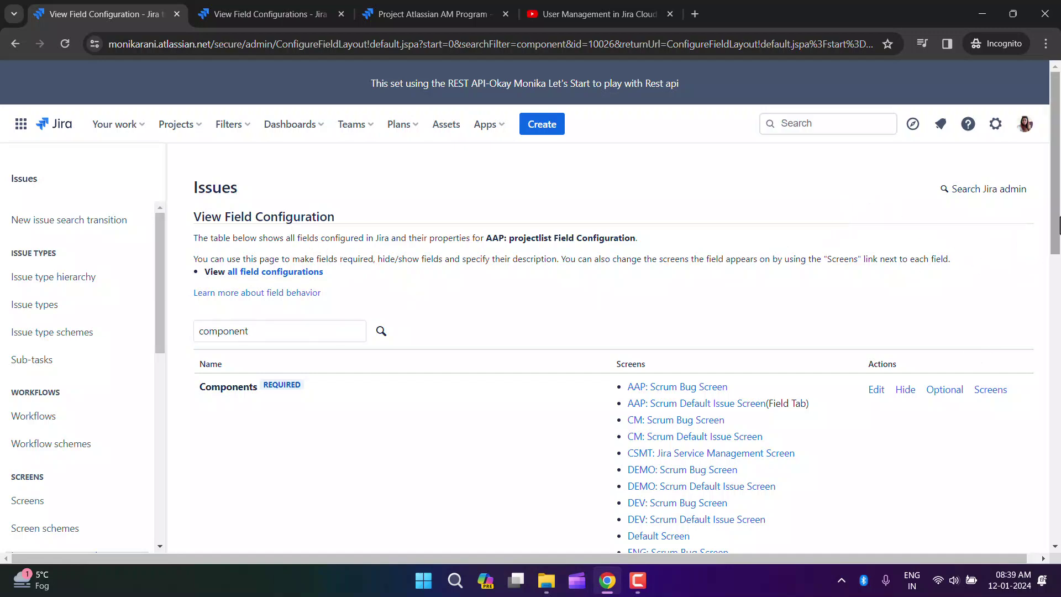
# Start a new field configuration scheme and name it "AAP: Projectlist field configuration scheme".
pyautogui.moveTo(1054, 166); pyautogui.dragTo(993, 524)
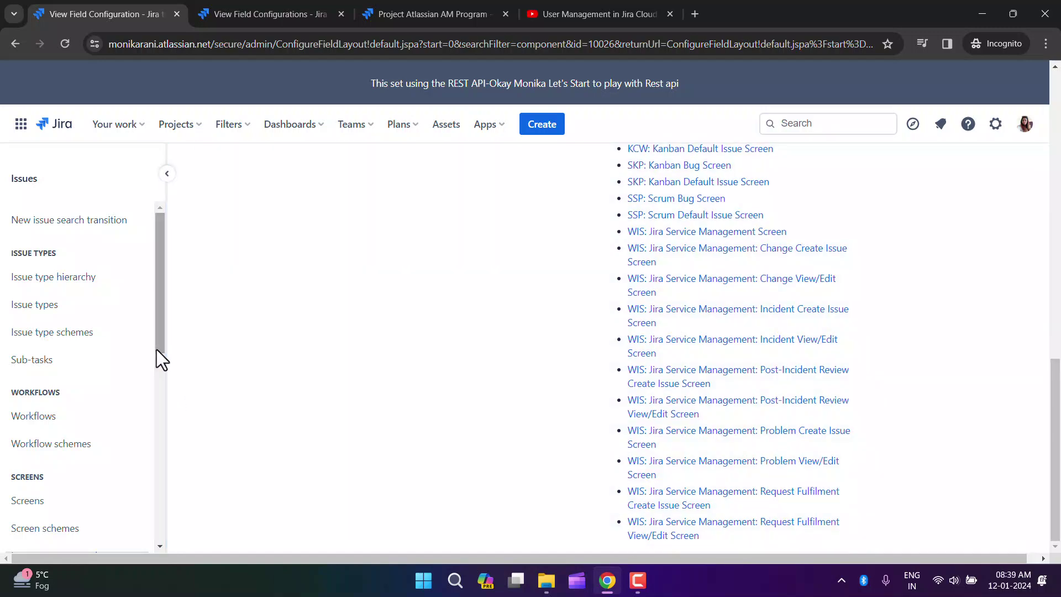
pyautogui.moveTo(157, 349); pyautogui.dragTo(147, 466)
pyautogui.click(75, 363)
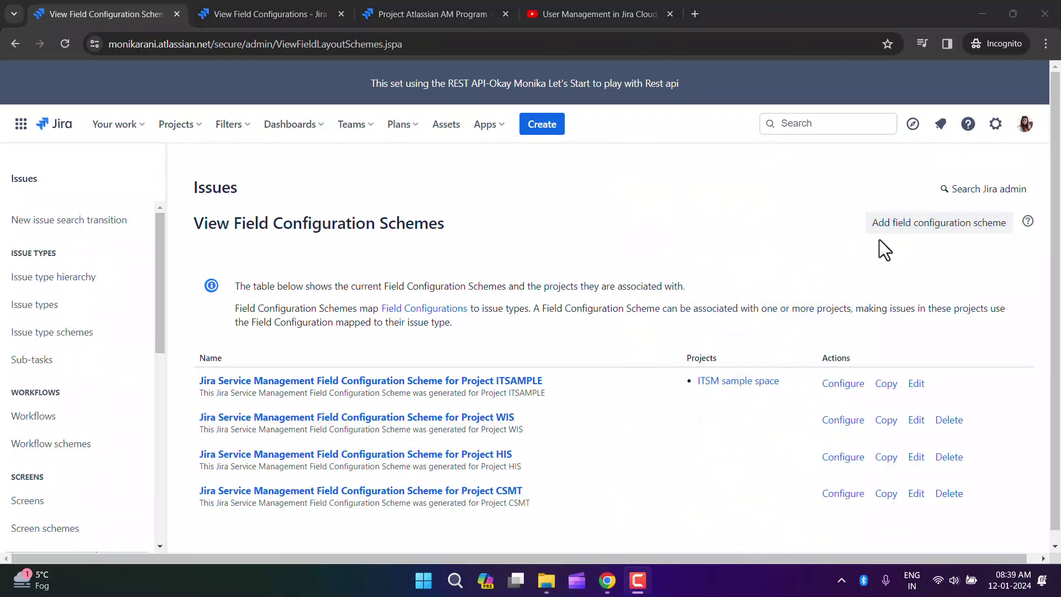
pyautogui.click(899, 232)
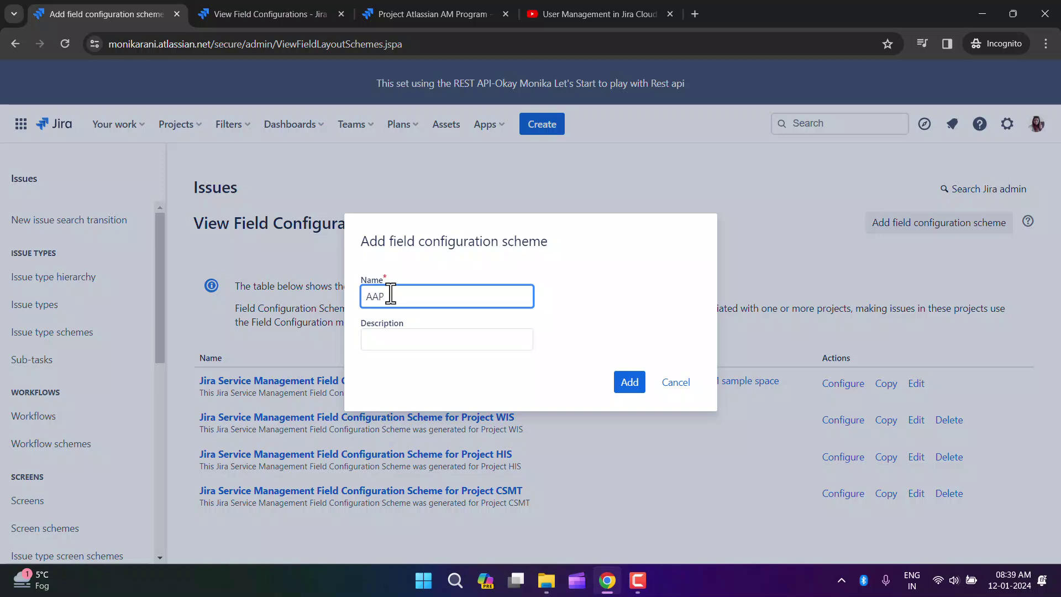
pyautogui.write('AAP: Projectlist field configurat')
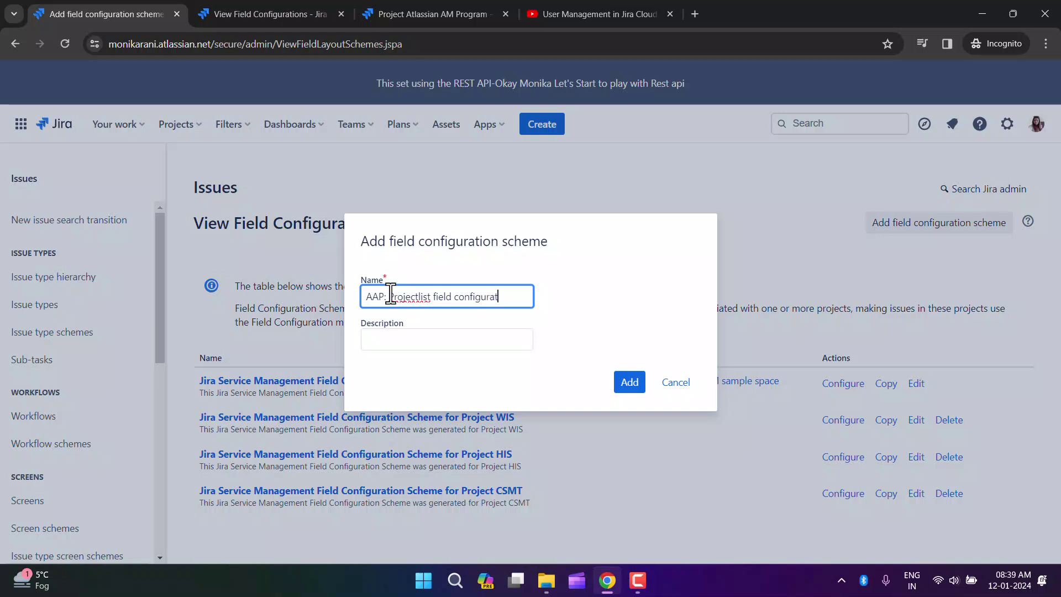
pyautogui.write('ion schee')
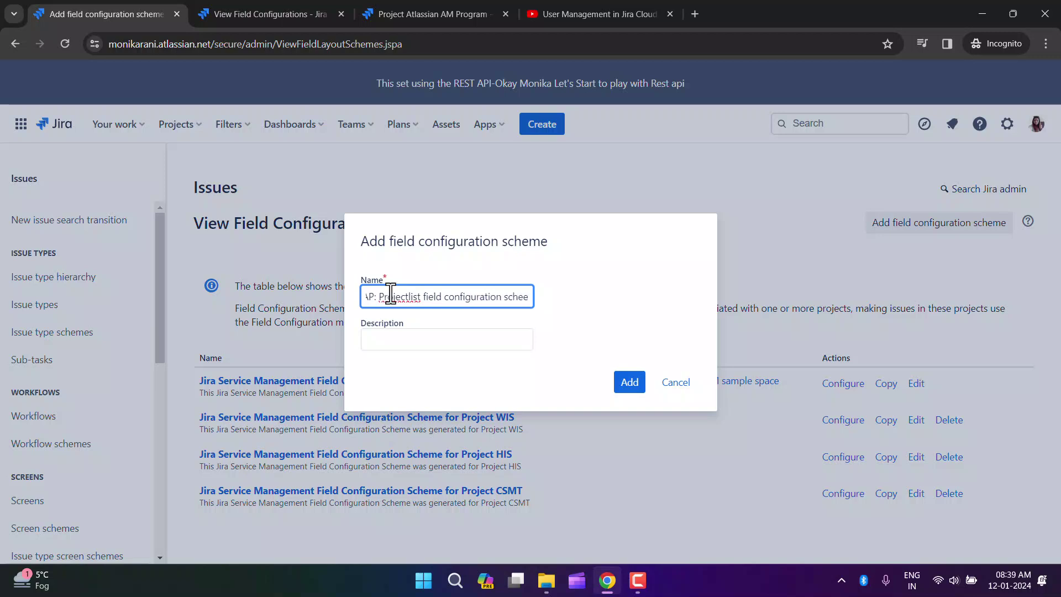
pyautogui.press('BackSpace')
pyautogui.write('me')
pyautogui.hotkey('ctrl', 'a')
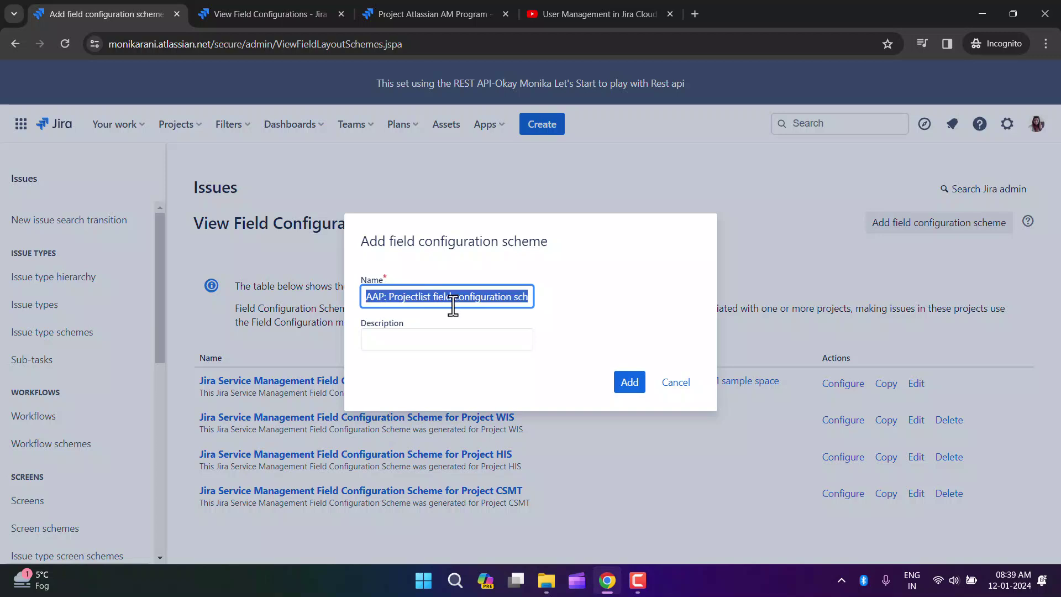
# Copy the scheme's name into its description and add the field configuration scheme.
pyautogui.hotkey('ctrl', 'c')
pyautogui.click(425, 339)
pyautogui.hotkey('ctrl', 'v')
pyautogui.click(628, 385)
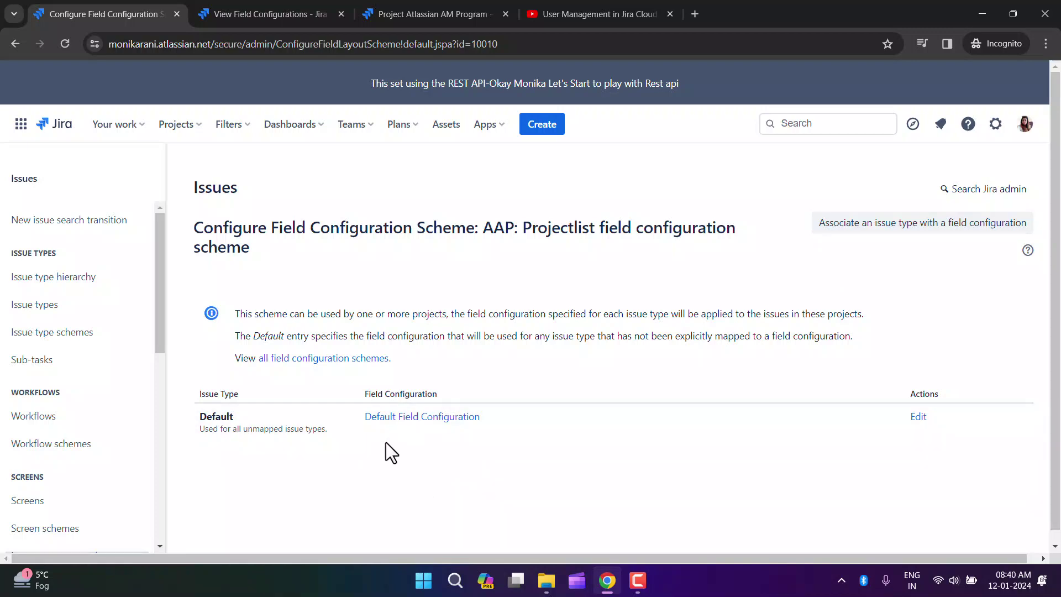
# Associate the Projectlist issue type with the AAP: projectlist Field Configuration in the new scheme.
pyautogui.click(869, 224)
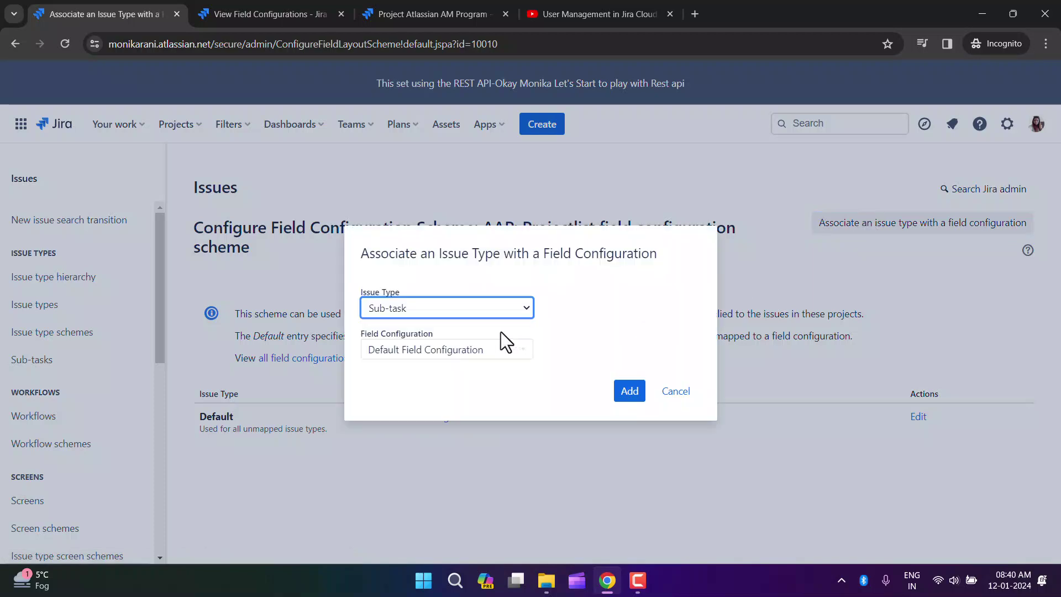
pyautogui.click(479, 314)
pyautogui.click(410, 98)
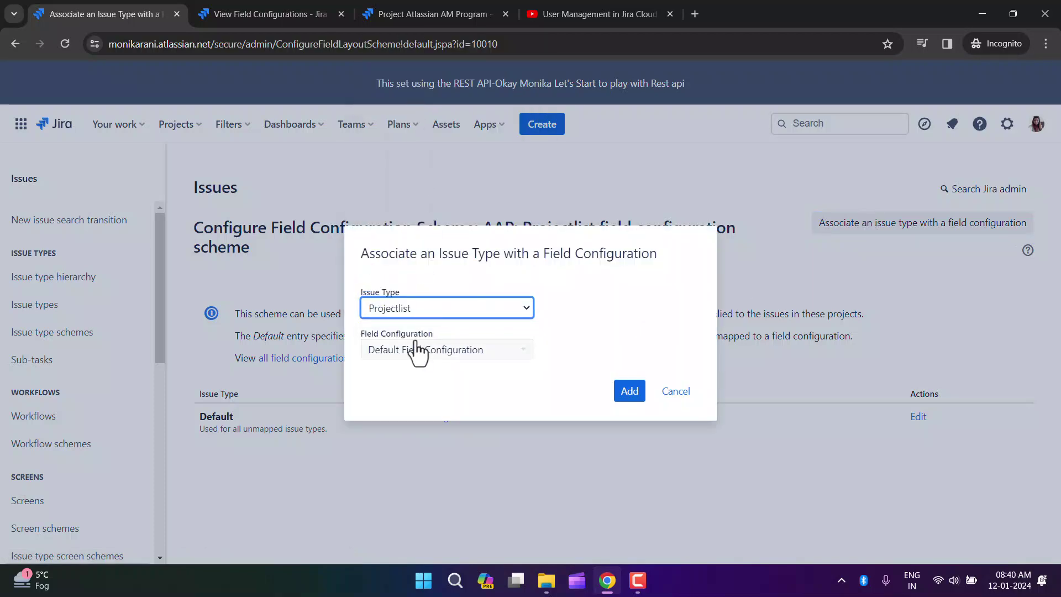
pyautogui.click(416, 348)
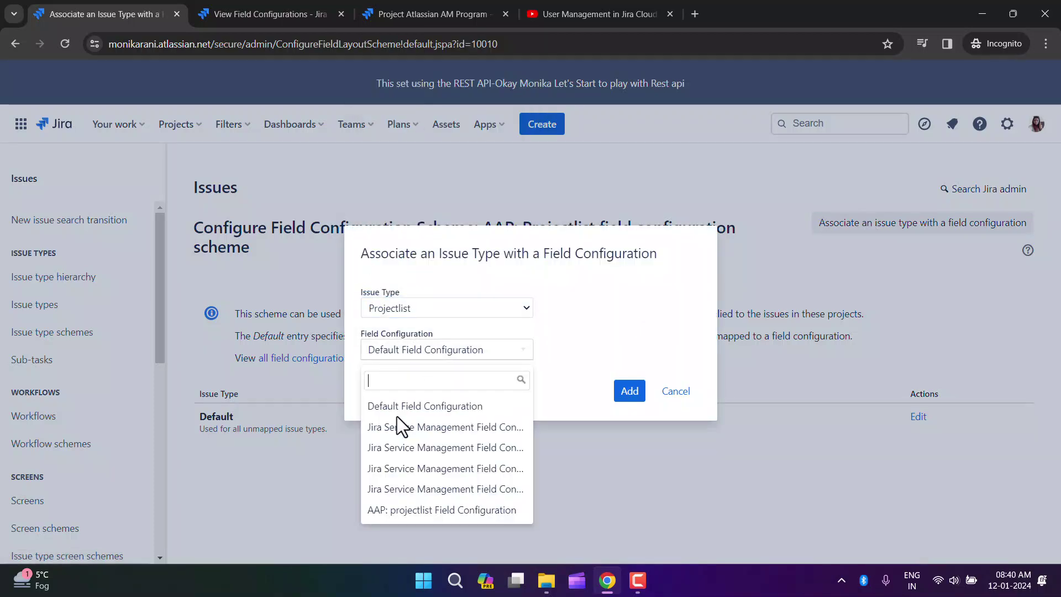
pyautogui.click(395, 510)
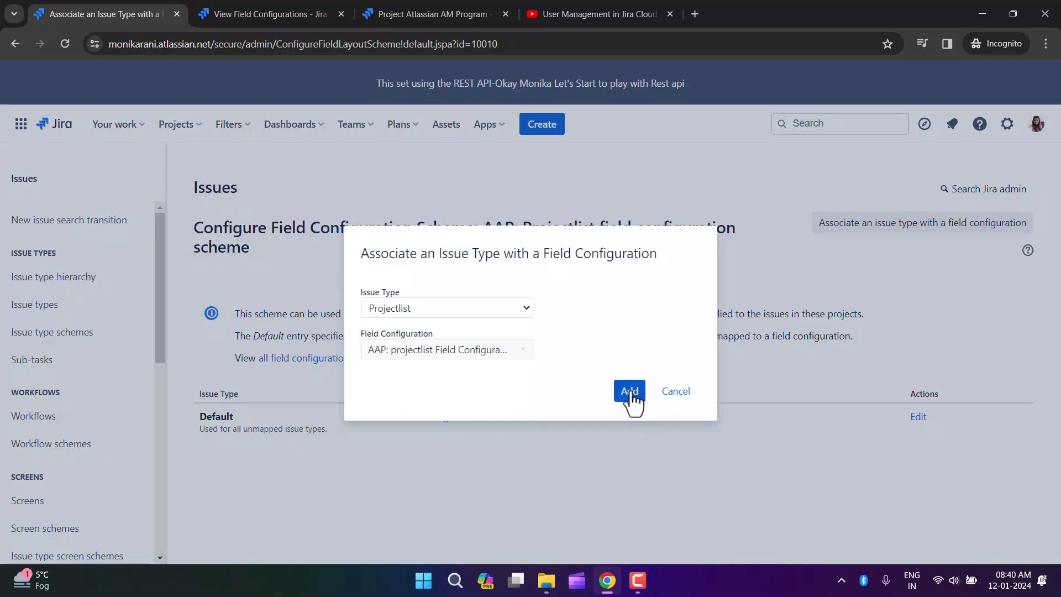
pyautogui.click(630, 392)
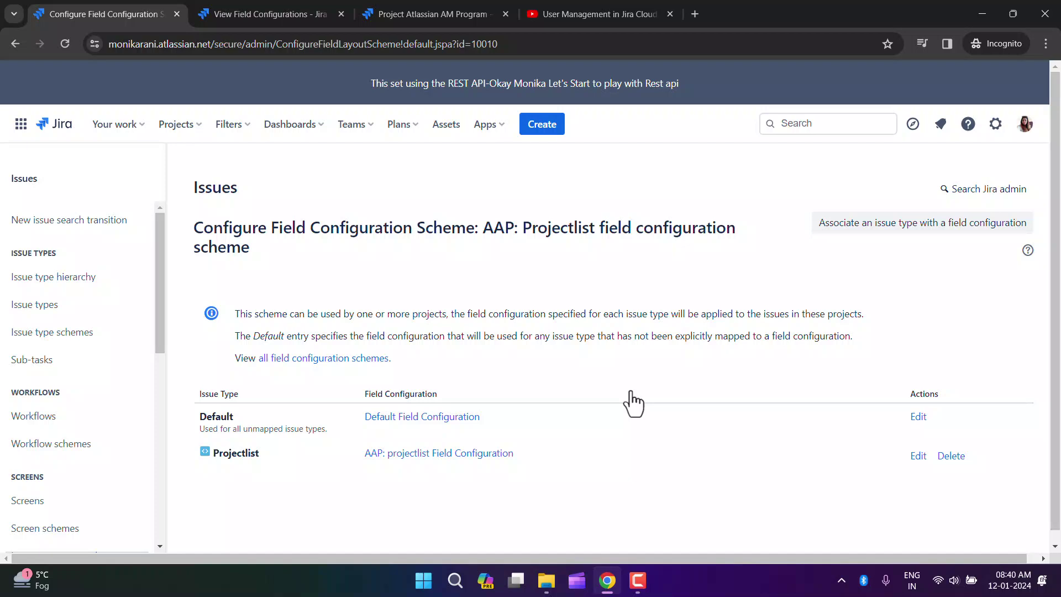
# From the AAP project's Fields page, associate the project with the AAP: Projectlist field configuration scheme.
pyautogui.click(429, 11)
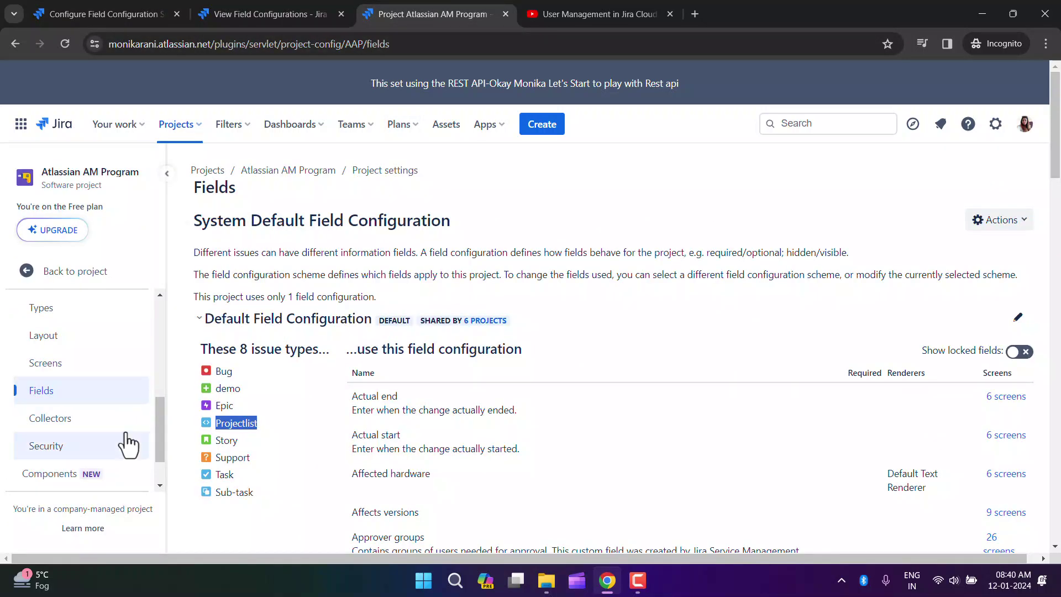
pyautogui.scroll(-1, 160, 446)
pyautogui.scroll(-1, 160, 463)
pyautogui.scroll(2, 160, 410)
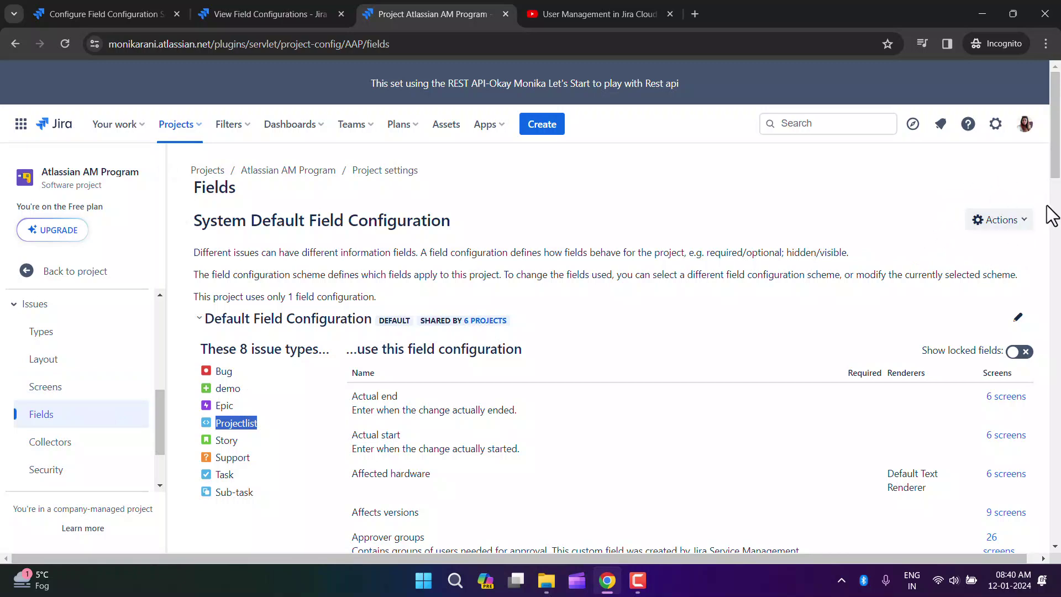
pyautogui.click(1026, 231)
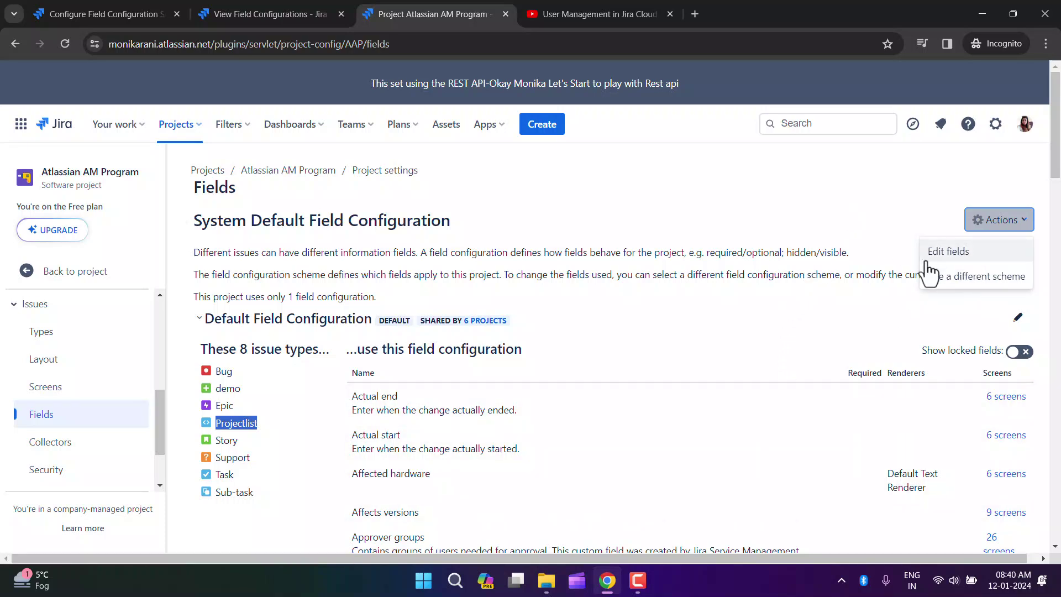
pyautogui.click(949, 277)
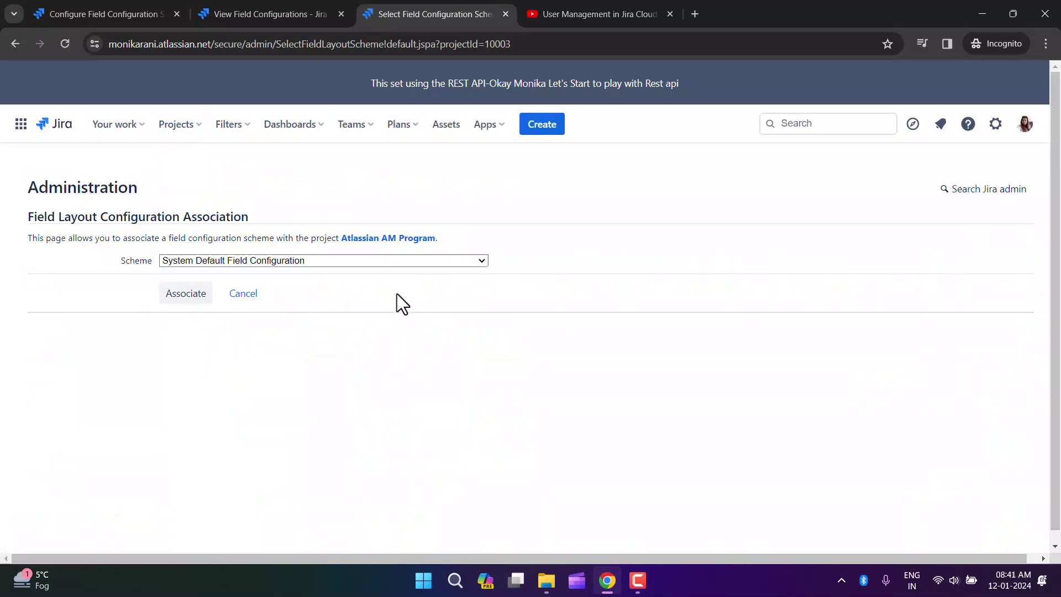
pyautogui.click(400, 263)
pyautogui.click(240, 335)
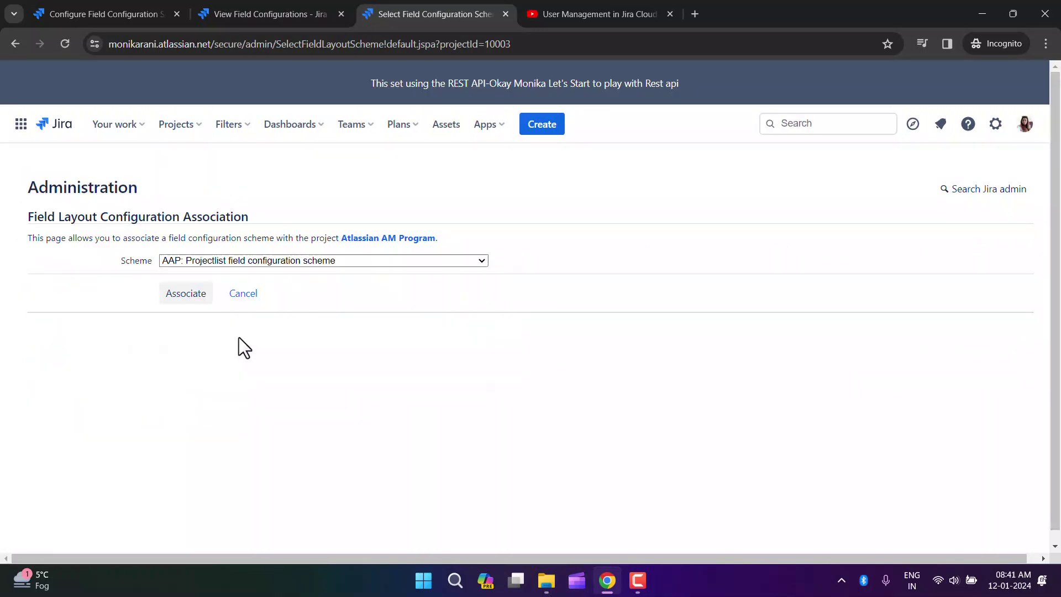
pyautogui.click(186, 293)
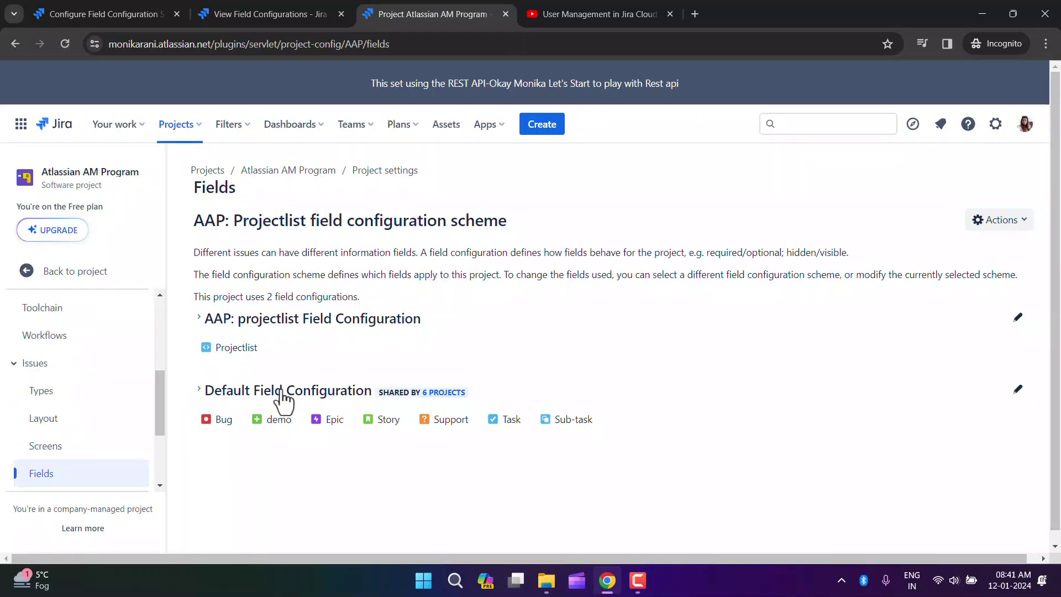
pyautogui.moveTo(262, 348); pyautogui.dragTo(217, 353)
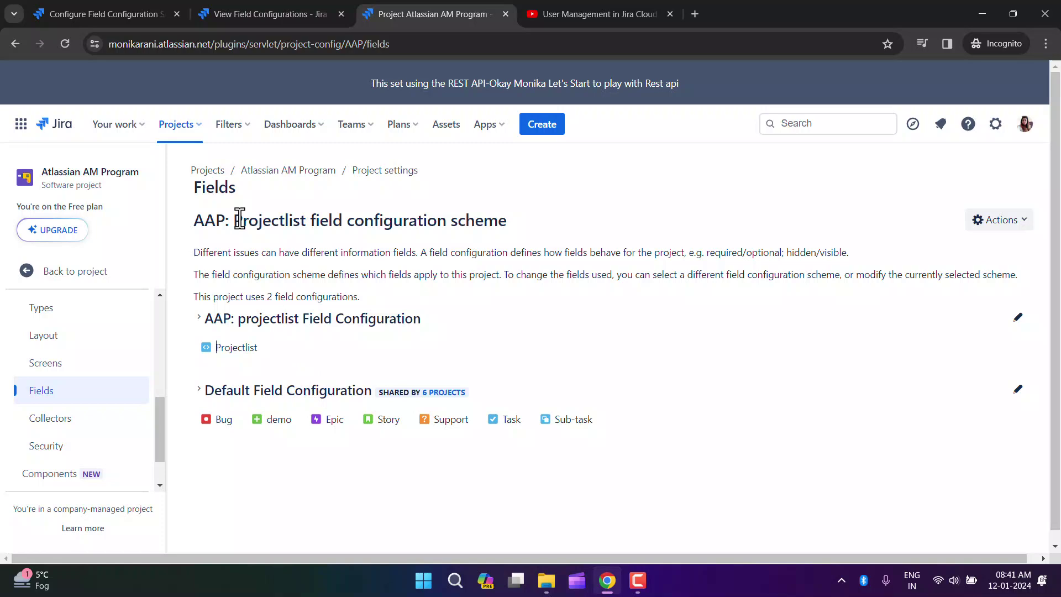
# Start a new issue in the Atlassian AM Program (AAP) project with the Projectlist issue type.
pyautogui.click(545, 131)
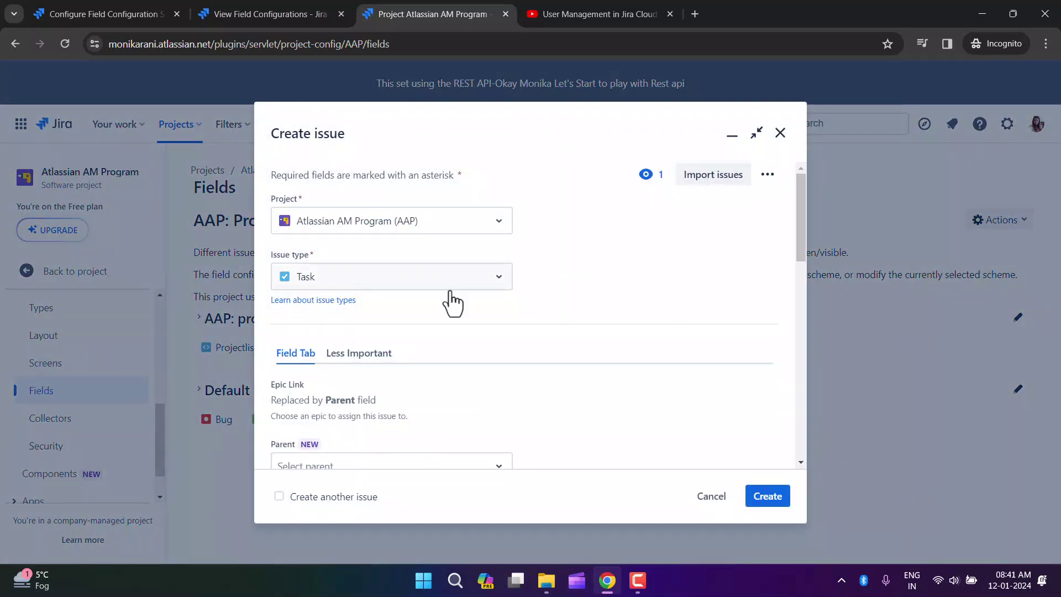
pyautogui.moveTo(797, 246)
pyautogui.mouseDown()
pyautogui.moveTo(797, 463)
pyautogui.moveTo(788, 289)
pyautogui.moveTo(797, 225)
pyautogui.mouseUp()
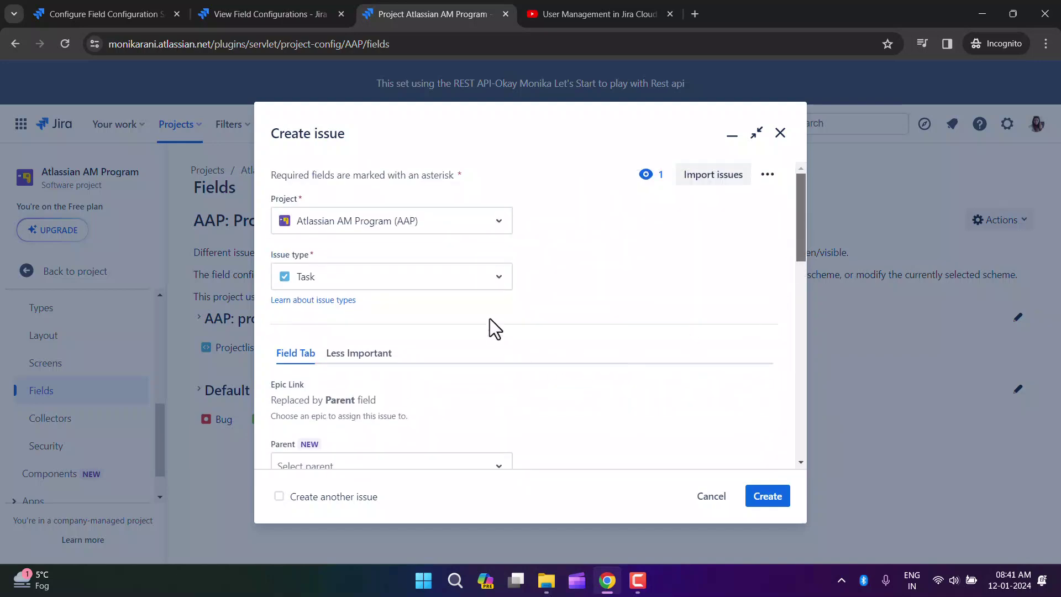
pyautogui.click(496, 278)
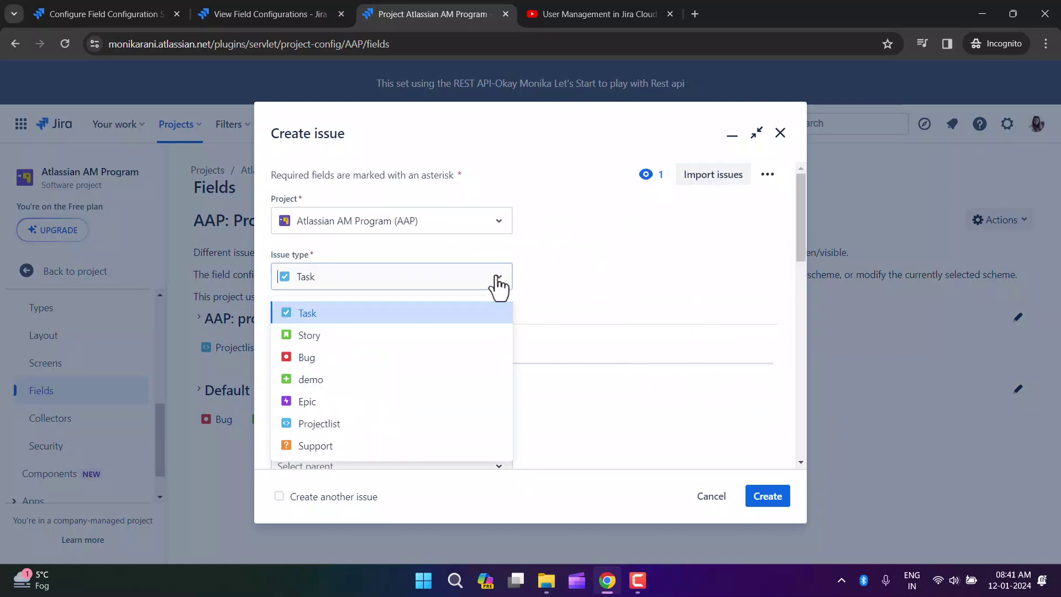
pyautogui.click(330, 426)
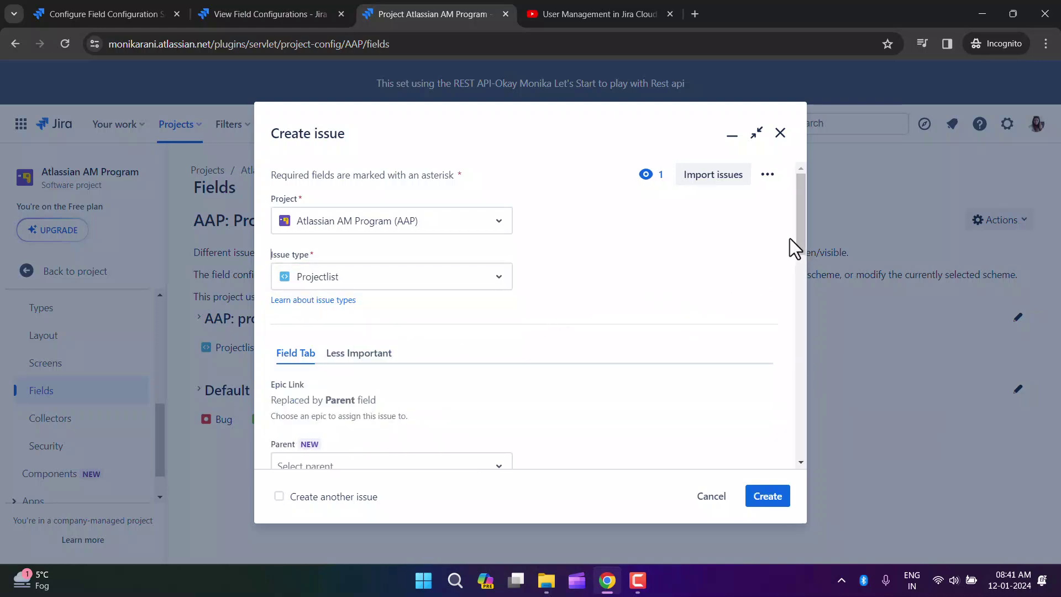
# Examine which fields the Projectlist create form shows and marks as required, and cancel the issue.
pyautogui.moveTo(799, 233); pyautogui.dragTo(571, 330)
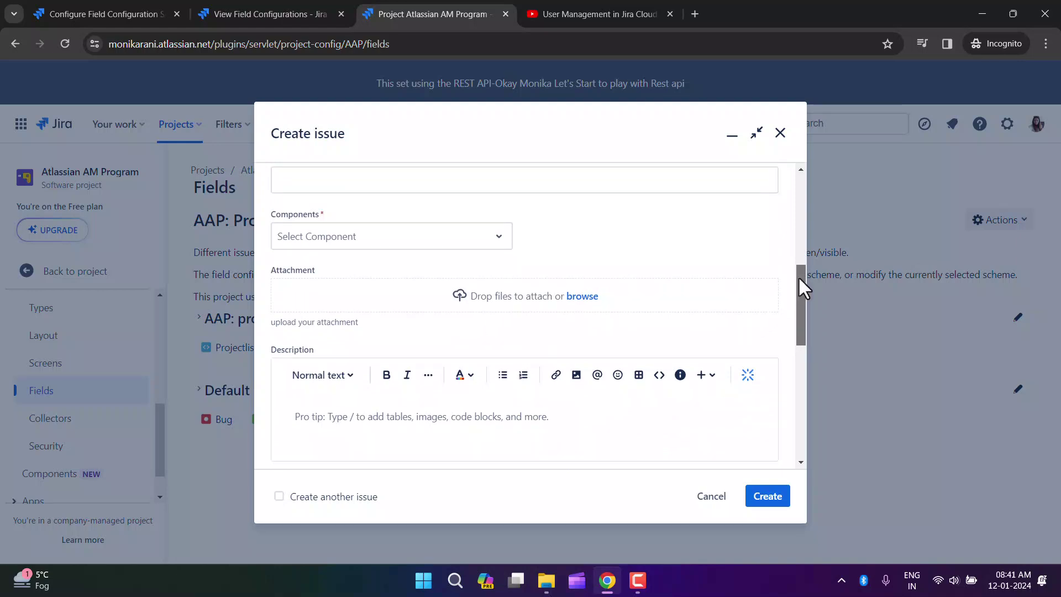
pyautogui.scroll(3, 648, 267)
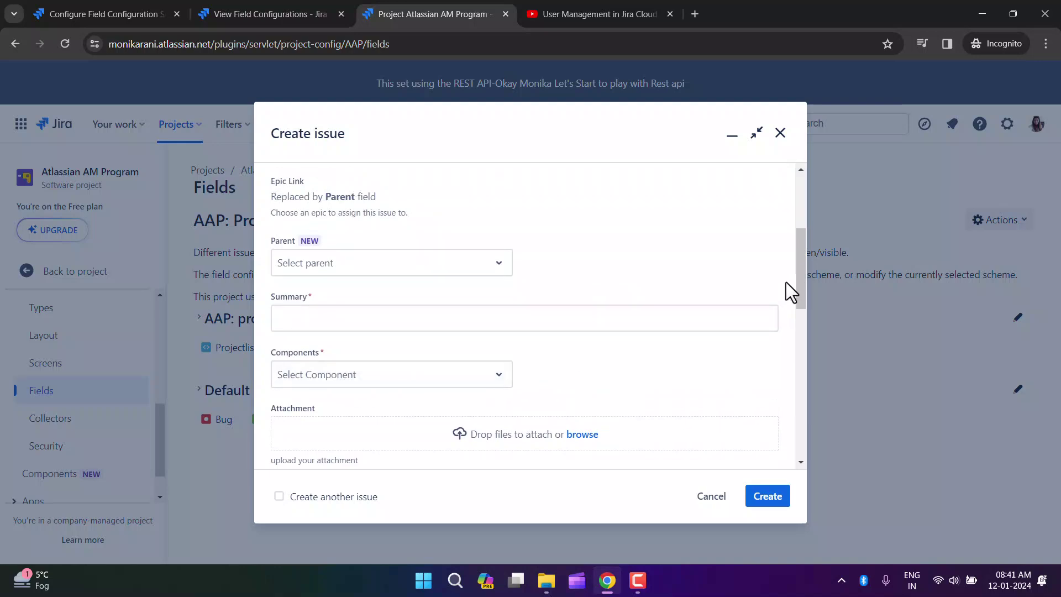
pyautogui.moveTo(800, 277); pyautogui.dragTo(800, 450)
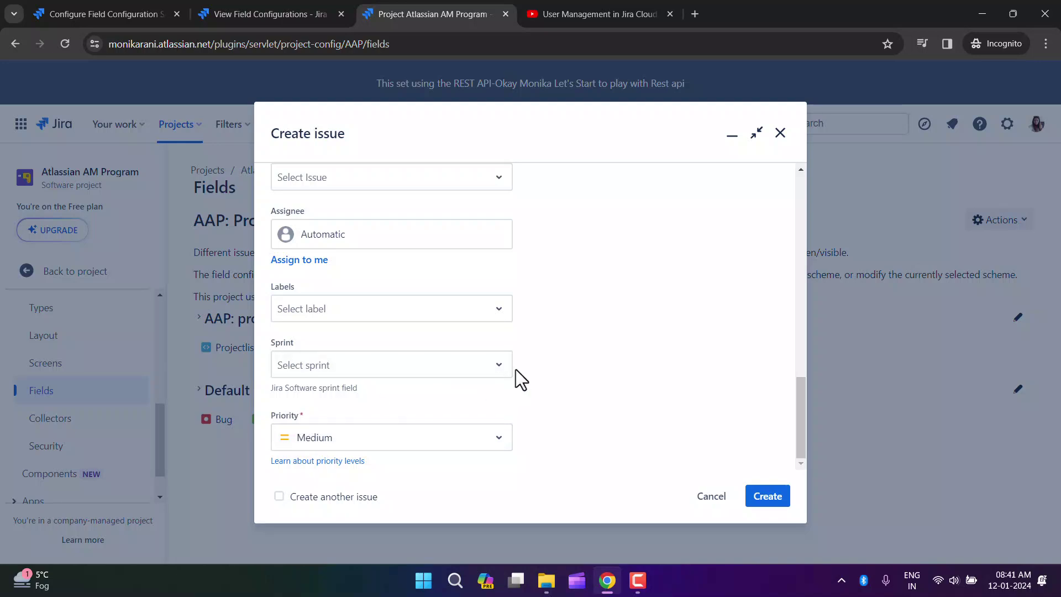
pyautogui.scroll(1, 515, 369)
pyautogui.scroll(1, 521, 379)
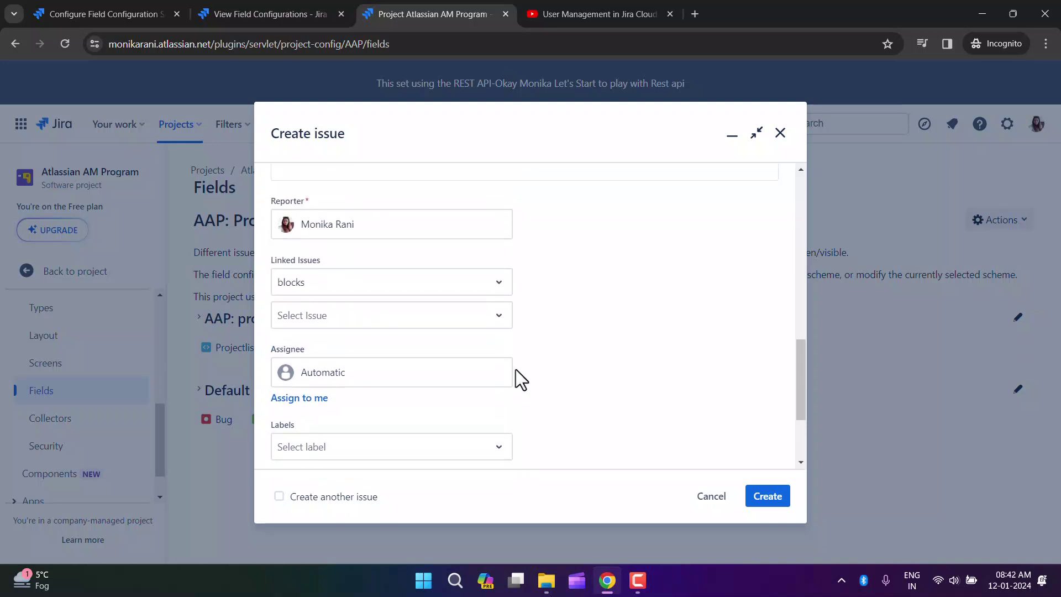
pyautogui.scroll(5, 515, 369)
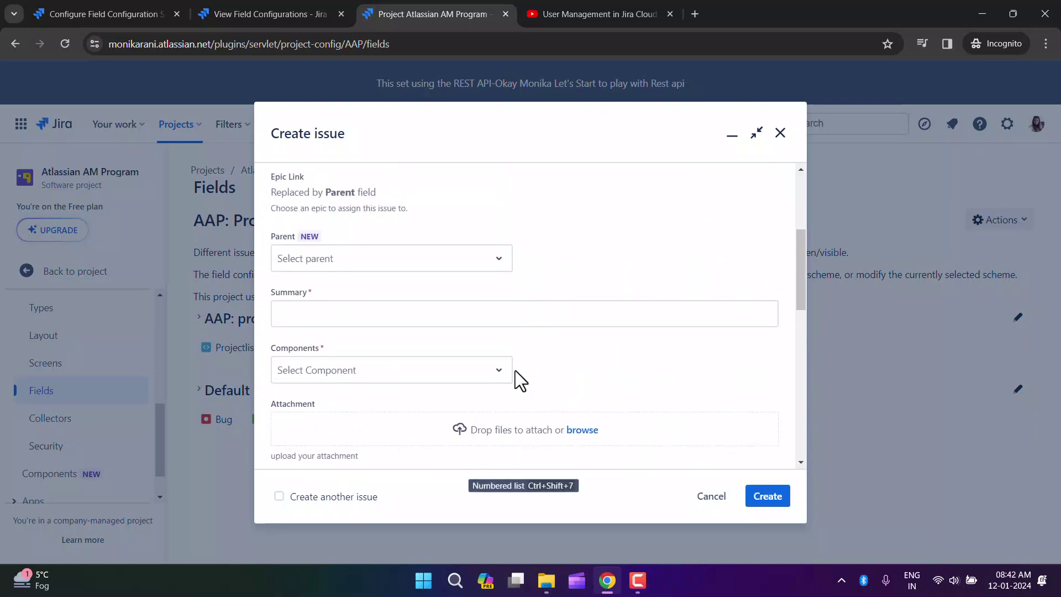
pyautogui.scroll(2, 642, 307)
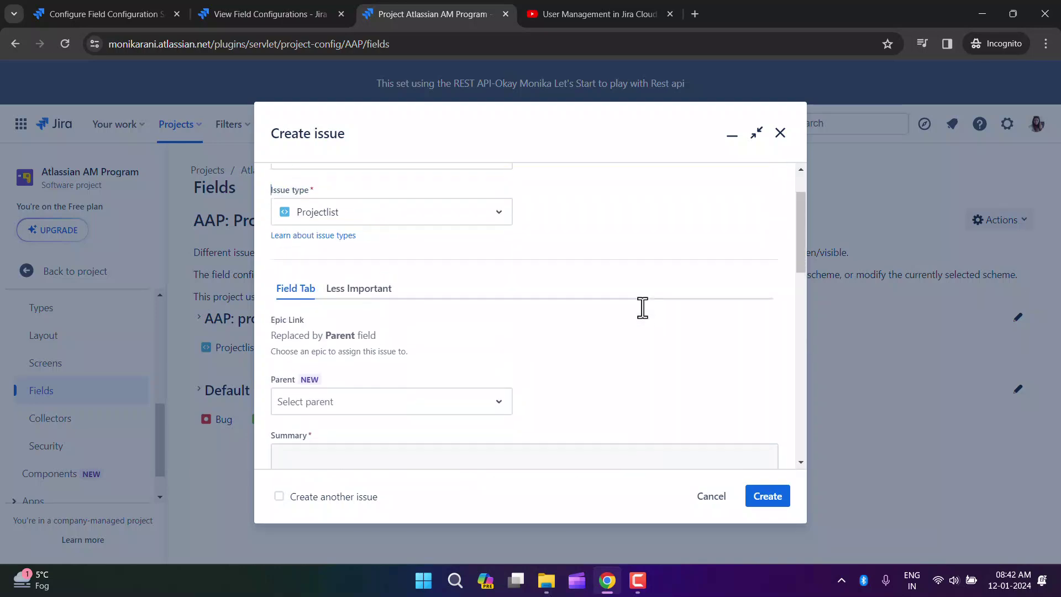
pyautogui.scroll(1, 643, 312)
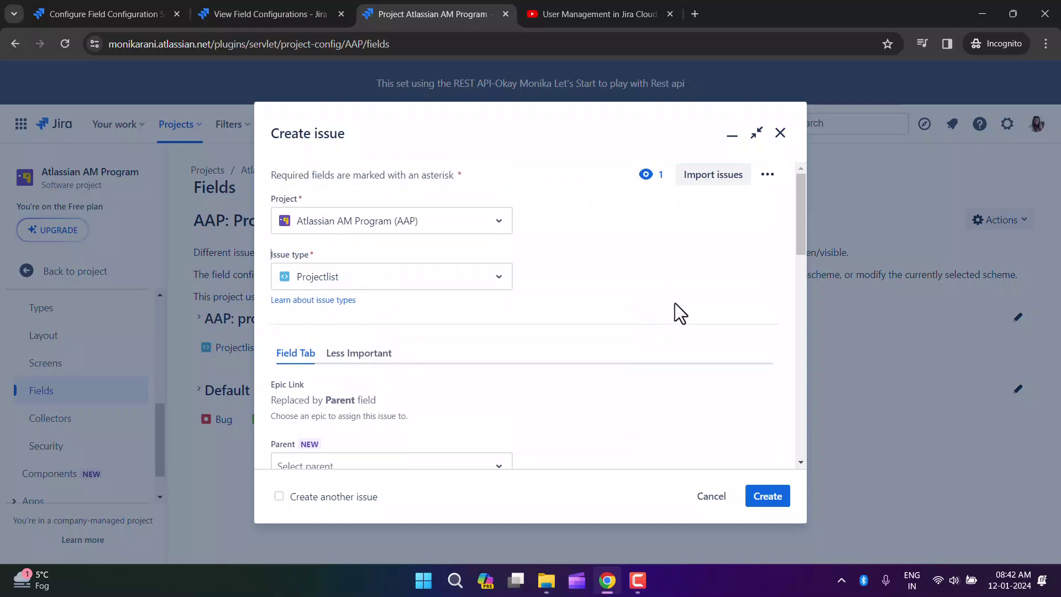
pyautogui.click(711, 497)
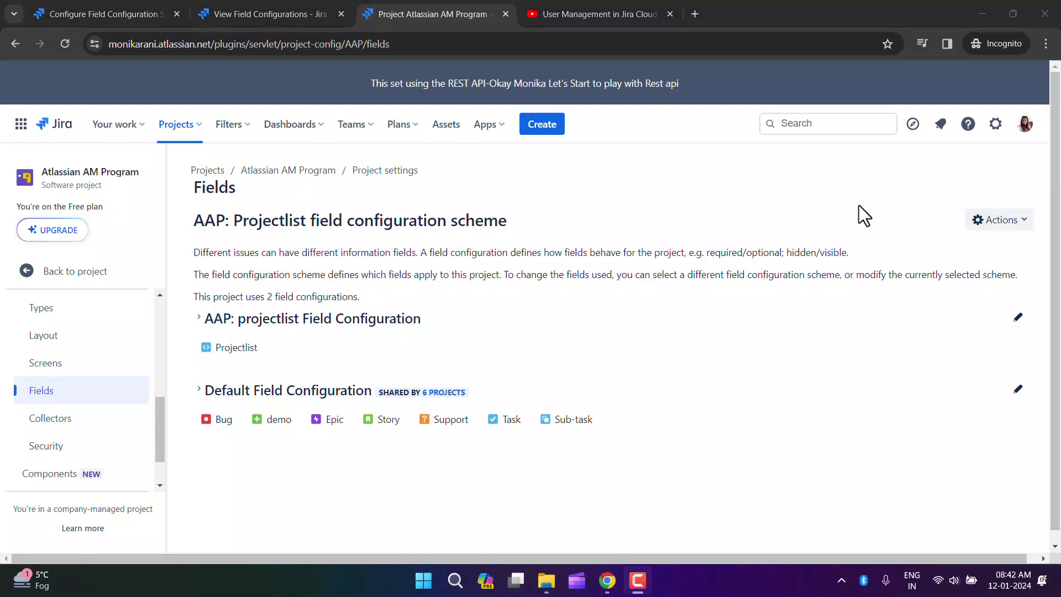
pyautogui.click(1006, 227)
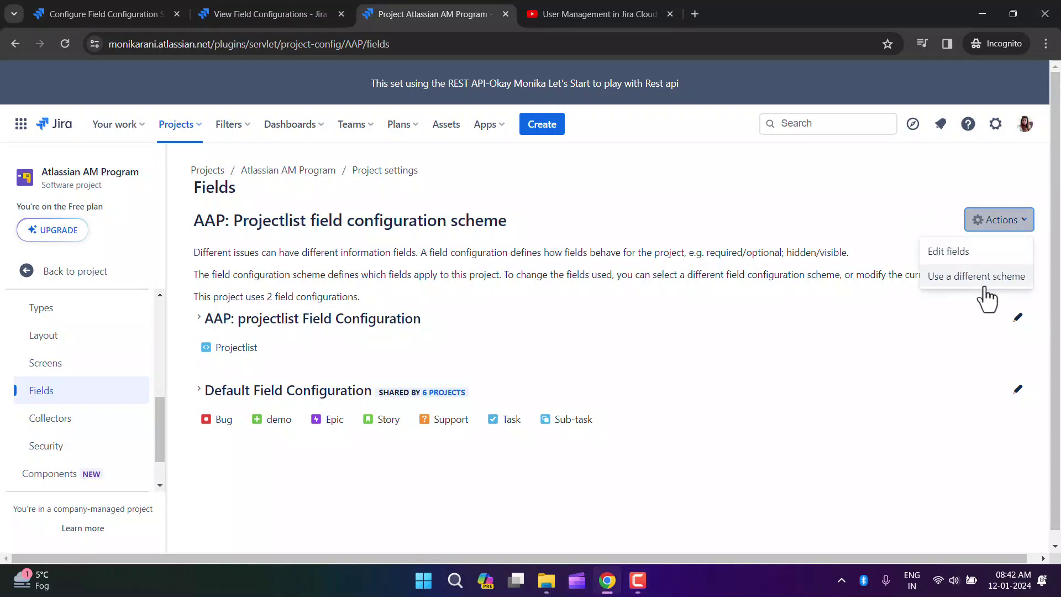
pyautogui.click(891, 183)
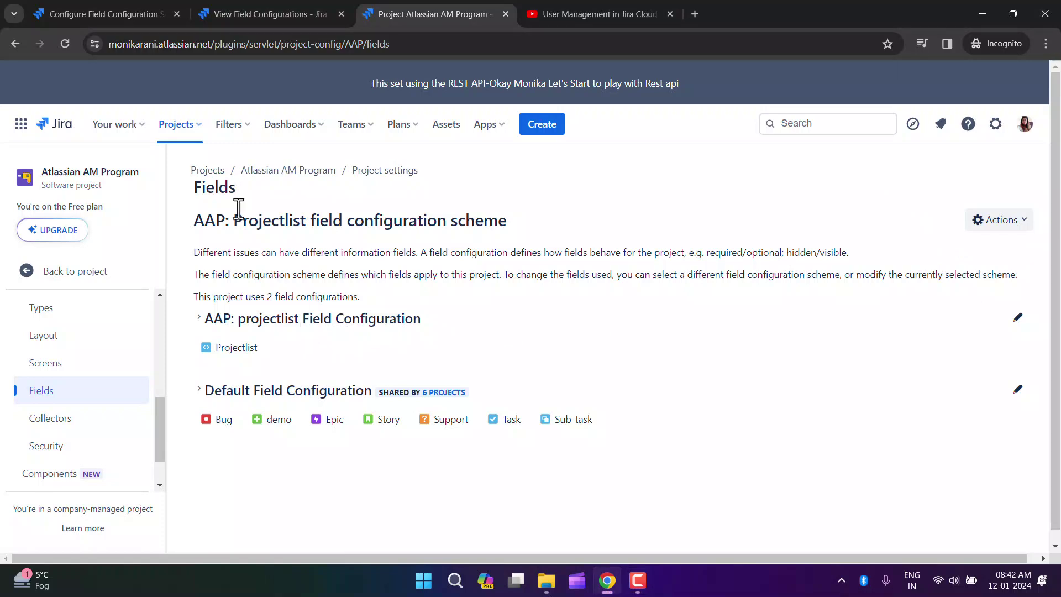
# Review the field configurations with their schemes, and the field configuration schemes with their associated projects.
pyautogui.click(104, 16)
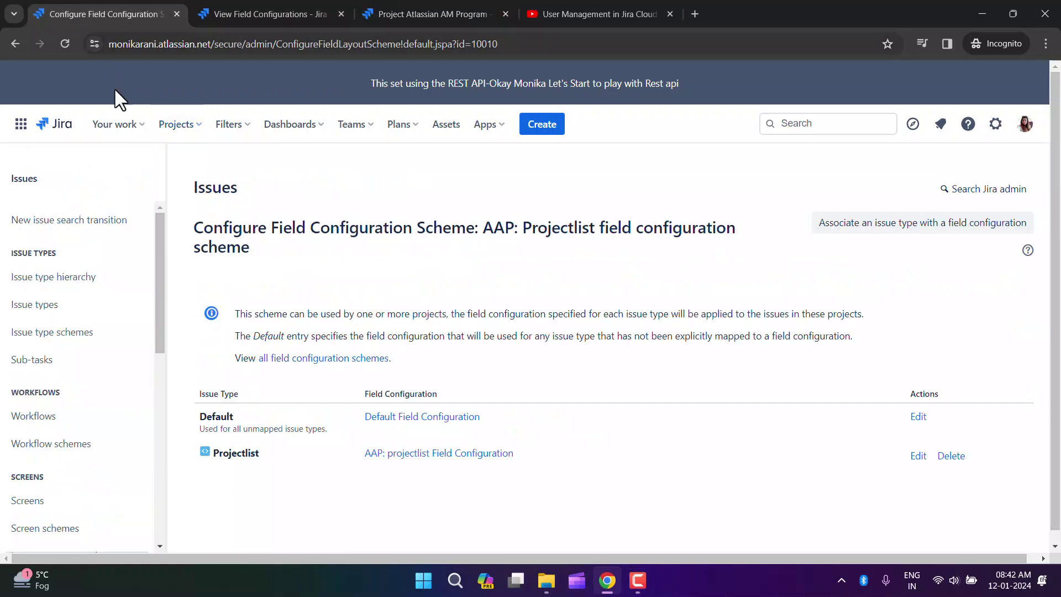
pyautogui.moveTo(161, 303); pyautogui.dragTo(163, 403)
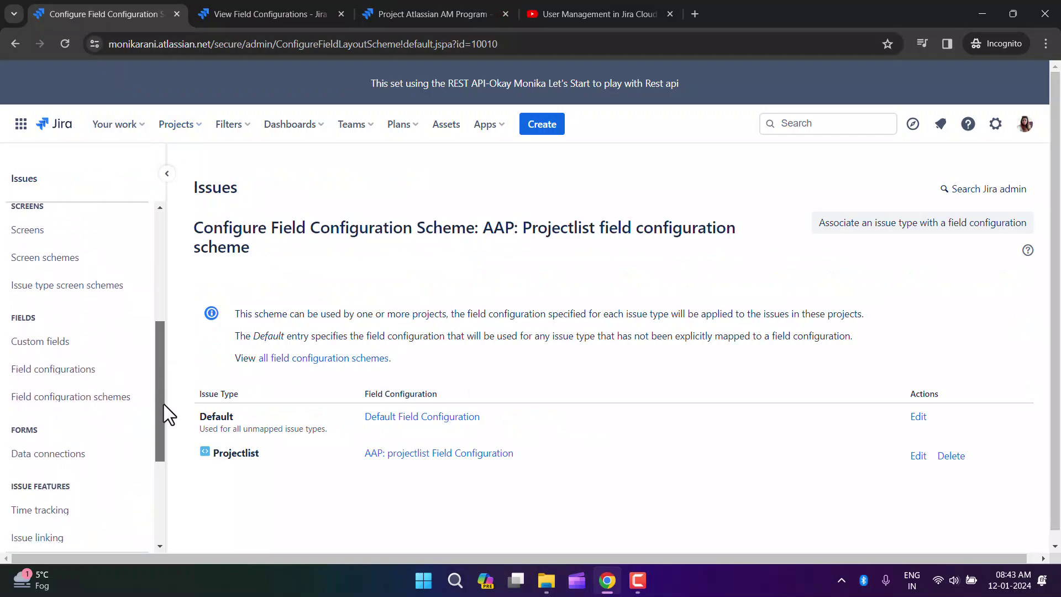
pyautogui.click(65, 380)
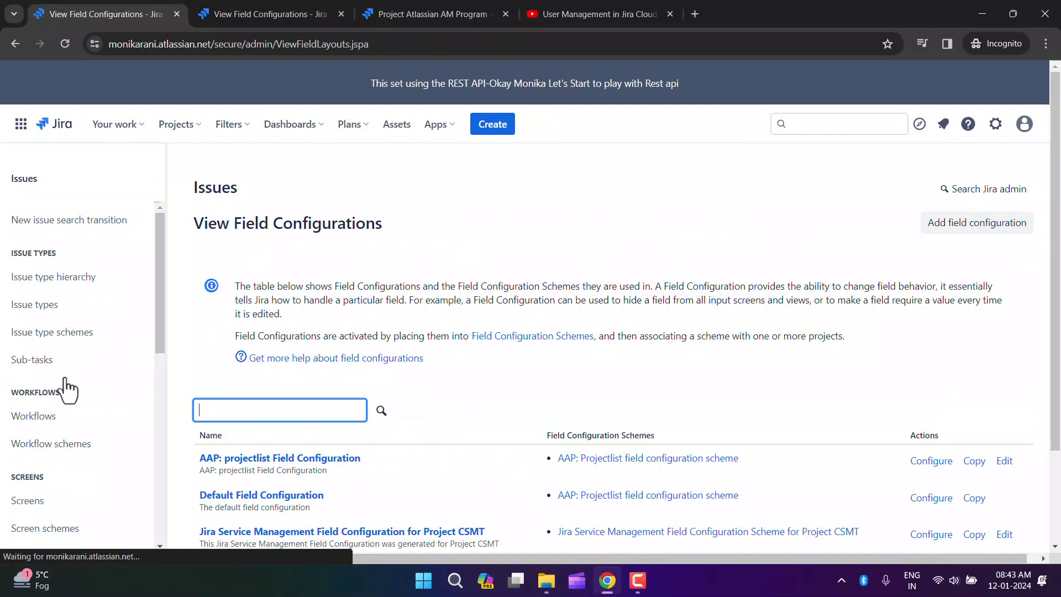
pyautogui.scroll(-2, 499, 368)
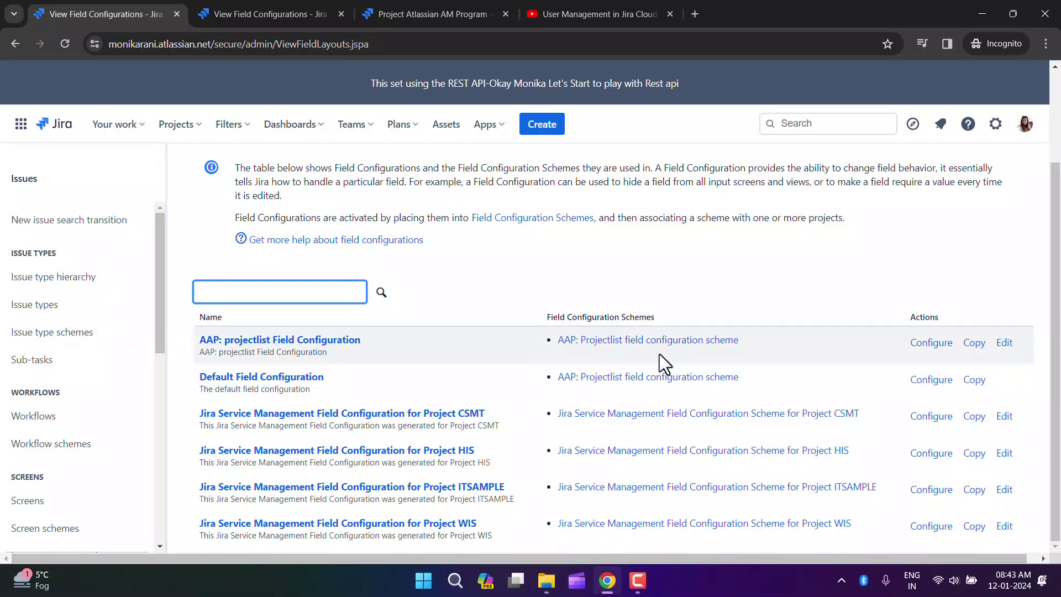
pyautogui.scroll(-3, 83, 453)
pyautogui.click(50, 484)
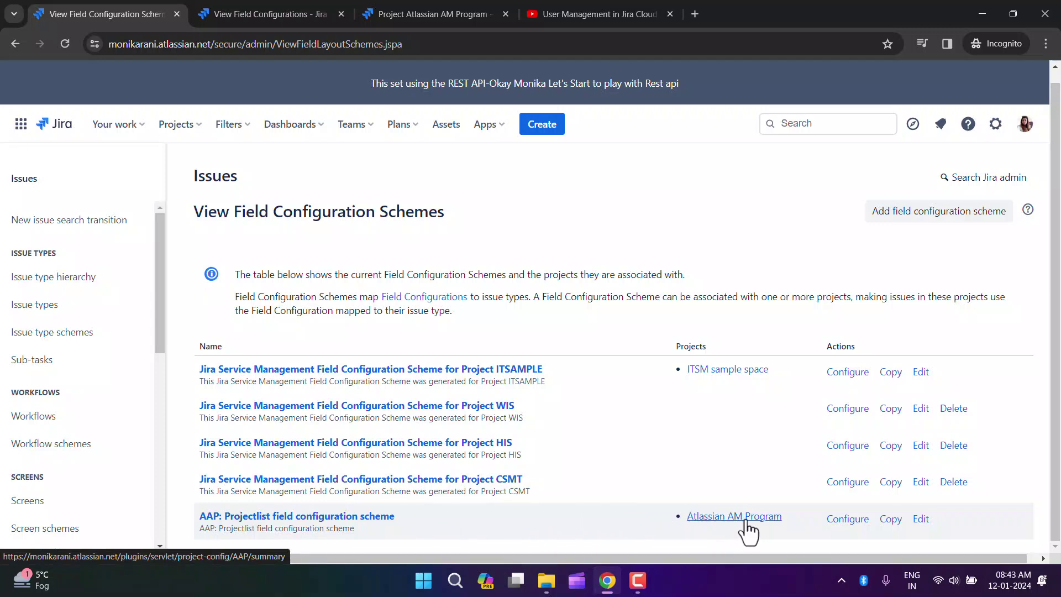
# Check the scheme actions offered on the Atlassian AM Program project's Fields page.
pyautogui.click(436, 17)
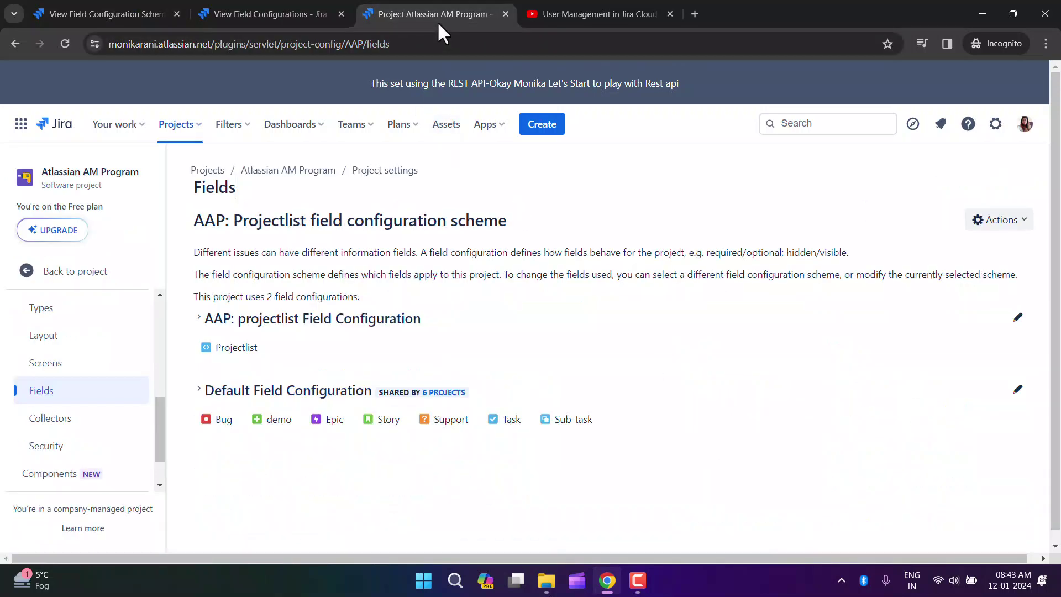
pyautogui.click(1008, 220)
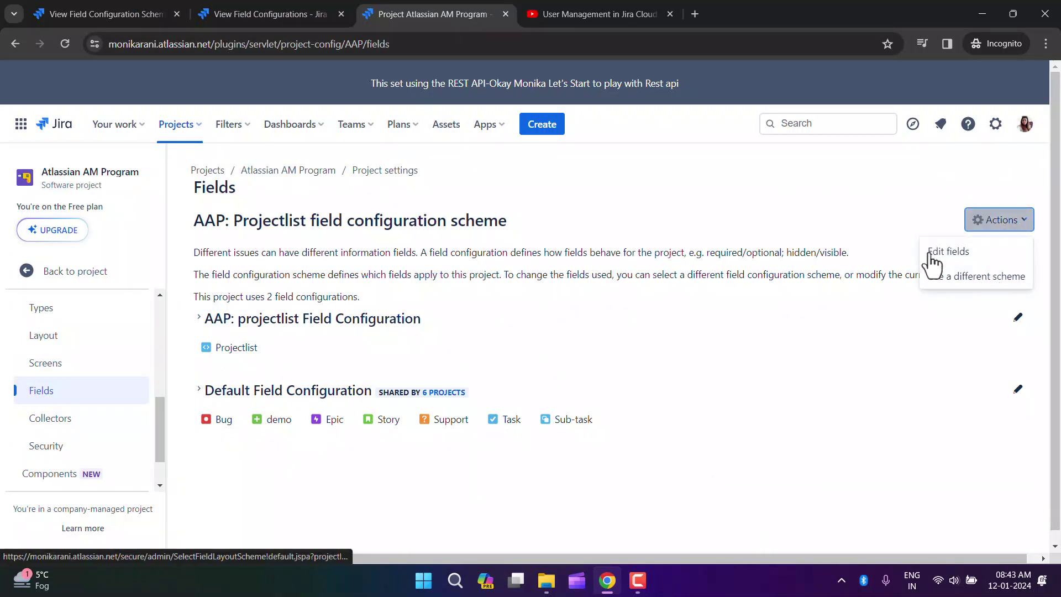
pyautogui.click(841, 178)
# Return to the field configuration schemes page and look through the Issues administration sections and the Jira settings categories.
pyautogui.click(98, 14)
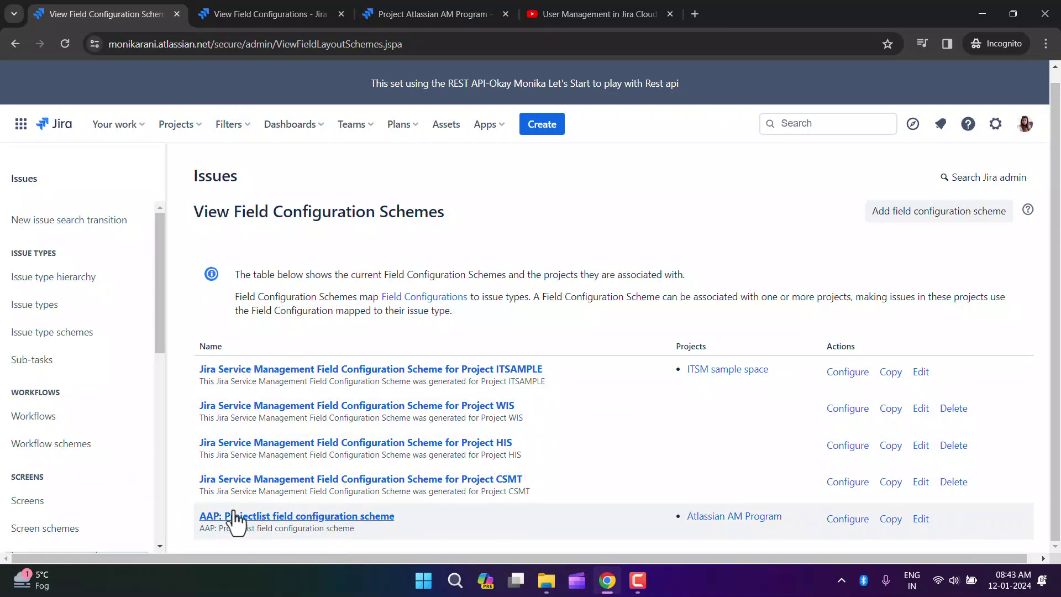
pyautogui.moveTo(160, 341); pyautogui.dragTo(164, 441)
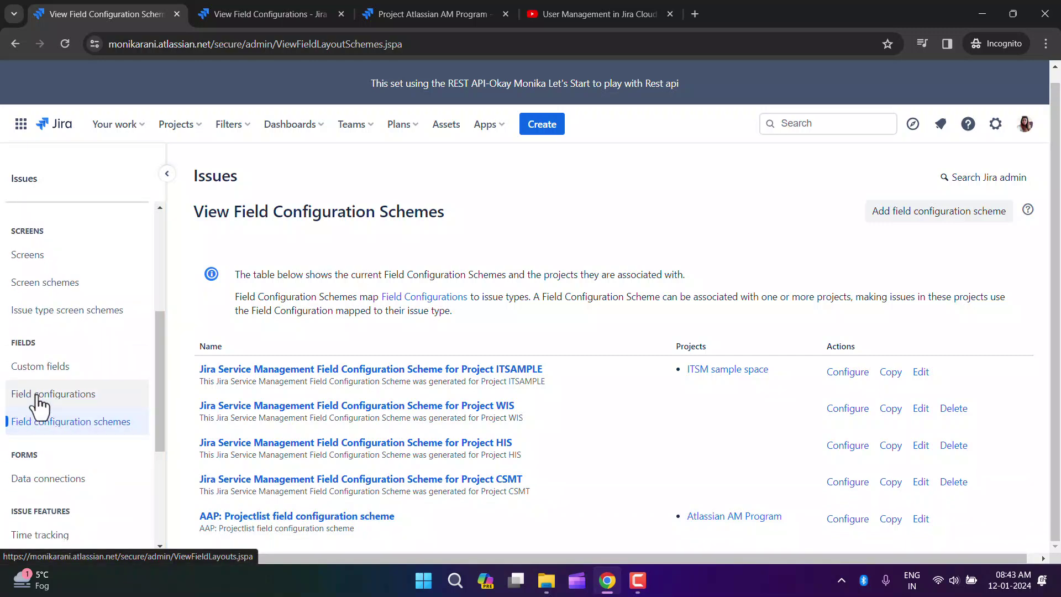
pyautogui.moveTo(166, 336); pyautogui.dragTo(167, 217)
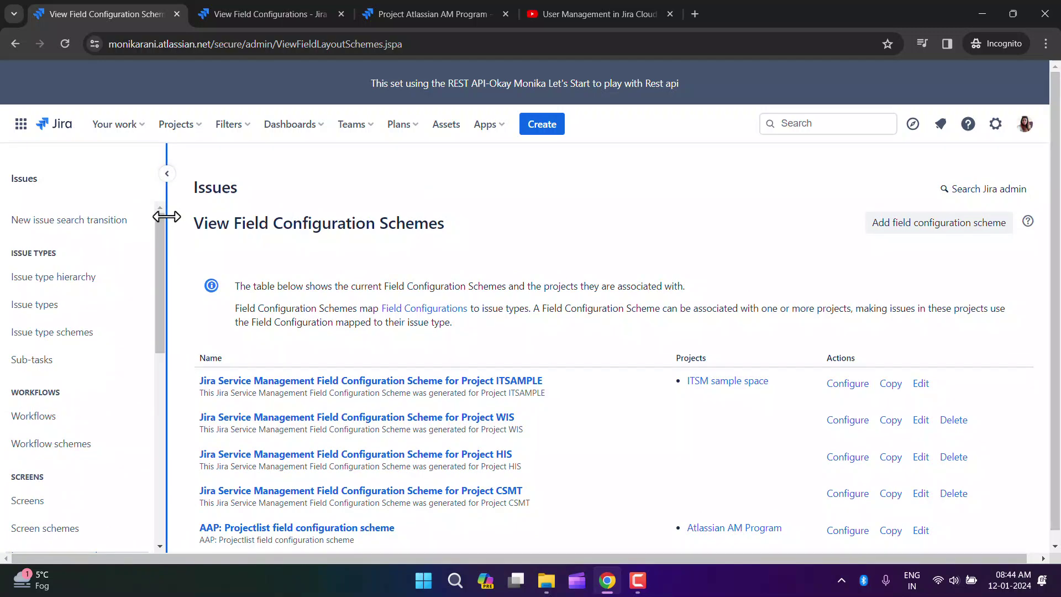
pyautogui.scroll(-3, 121, 322)
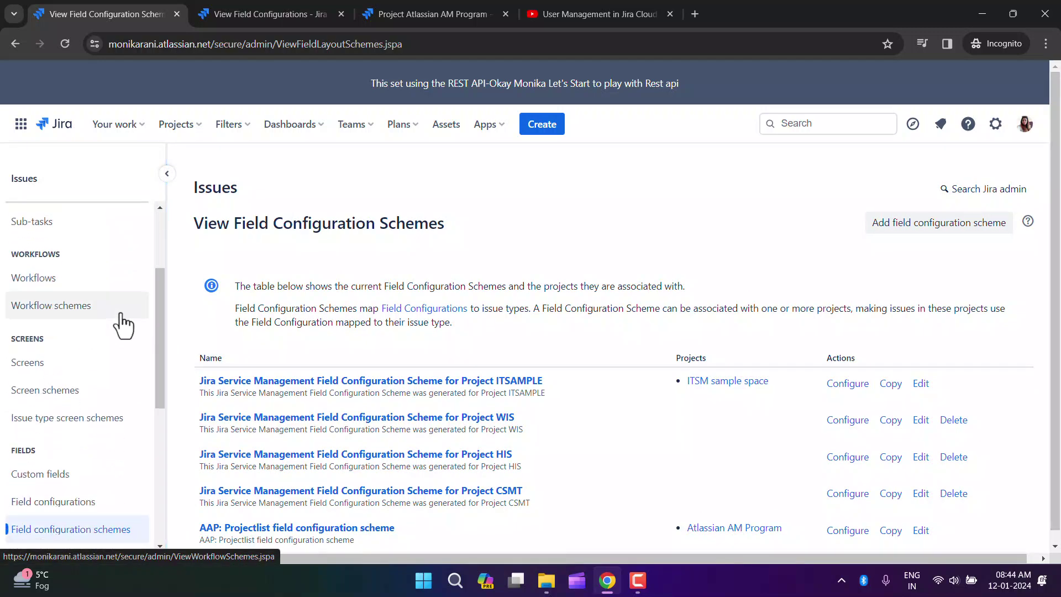
pyautogui.scroll(-4, 124, 326)
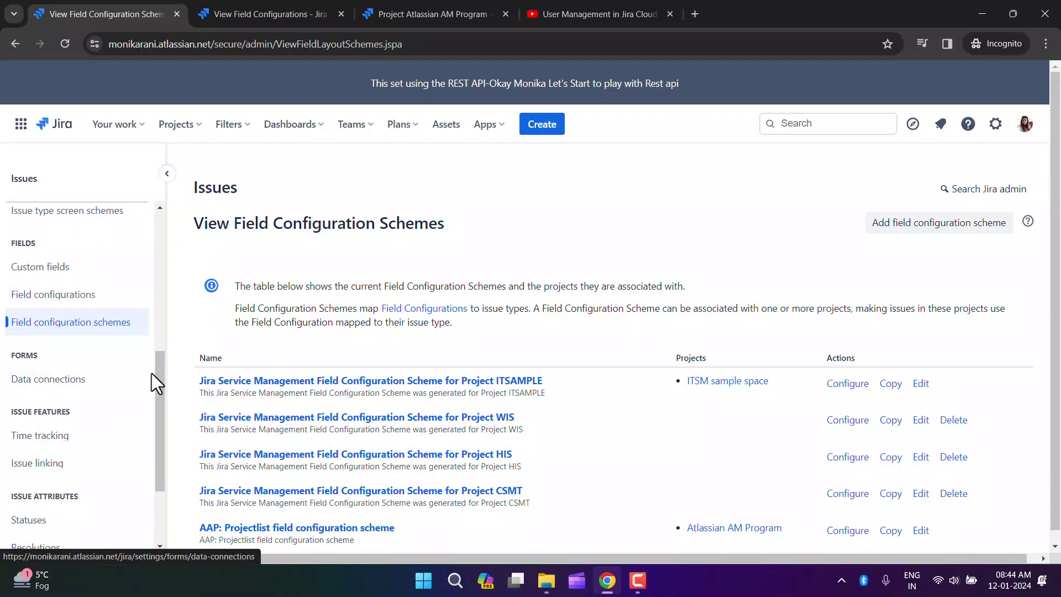
pyautogui.scroll(-1, 132, 368)
pyautogui.scroll(-2, 83, 425)
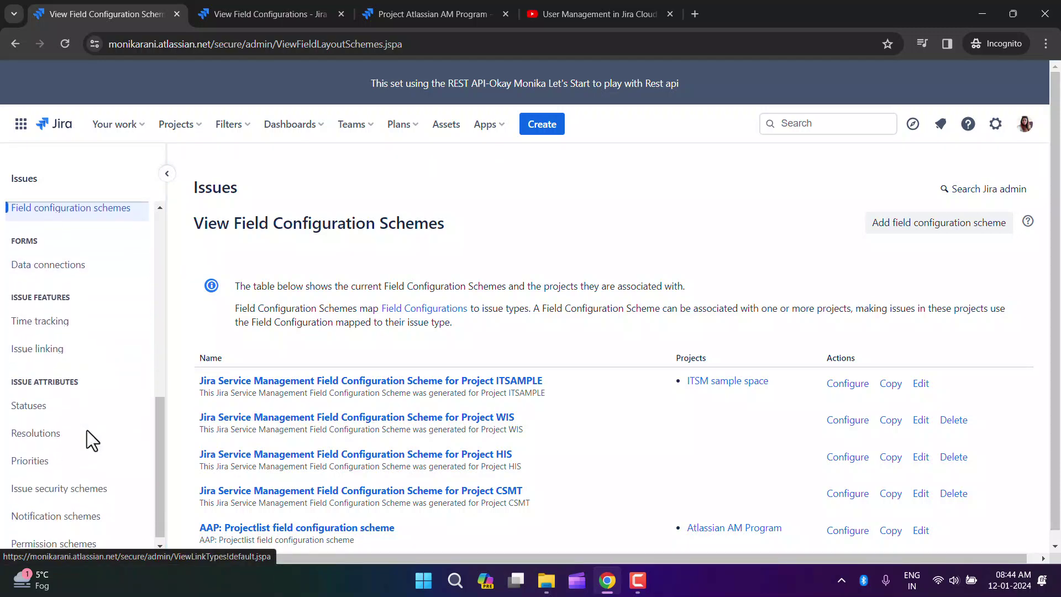
pyautogui.scroll(-1, 74, 472)
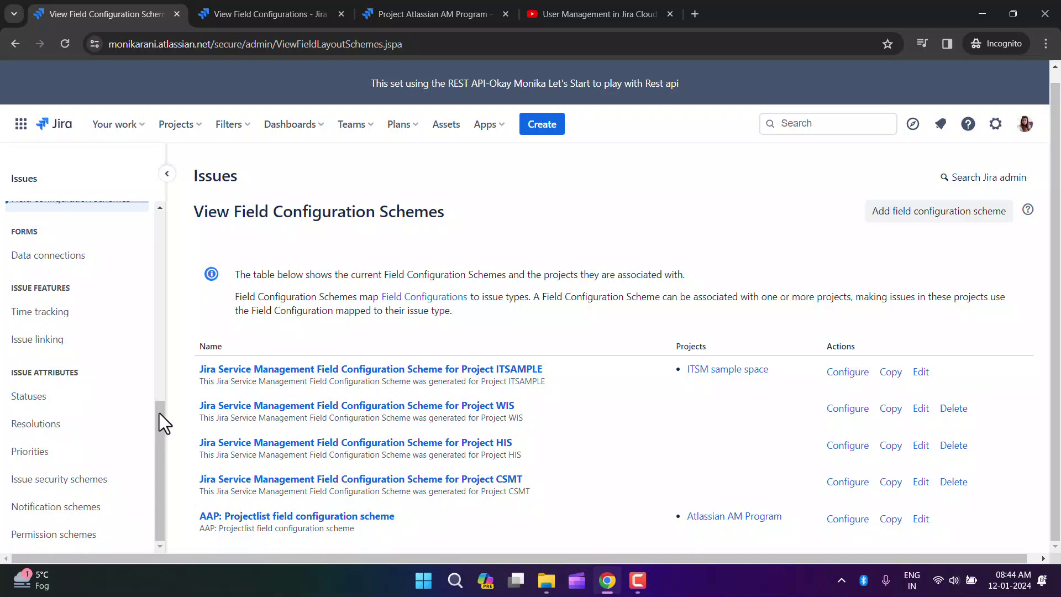
pyautogui.moveTo(159, 413); pyautogui.dragTo(159, 389)
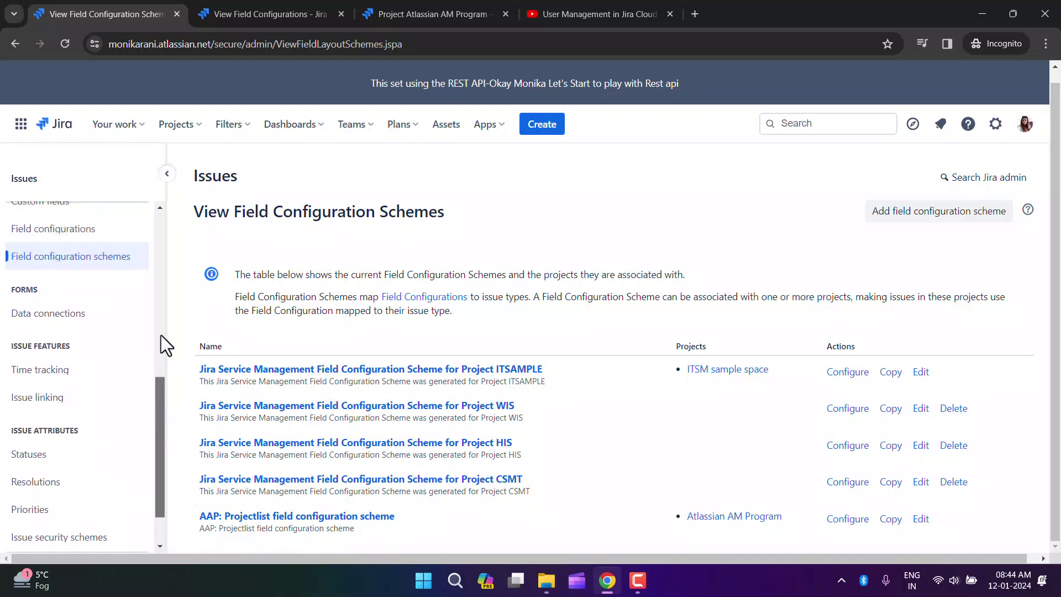
pyautogui.click(996, 125)
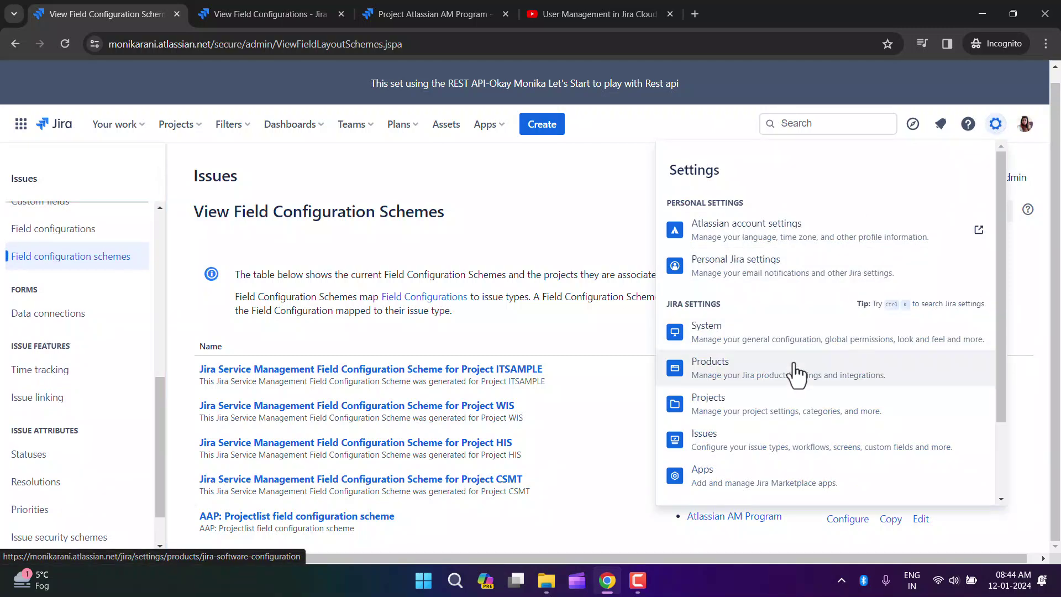
pyautogui.click(519, 154)
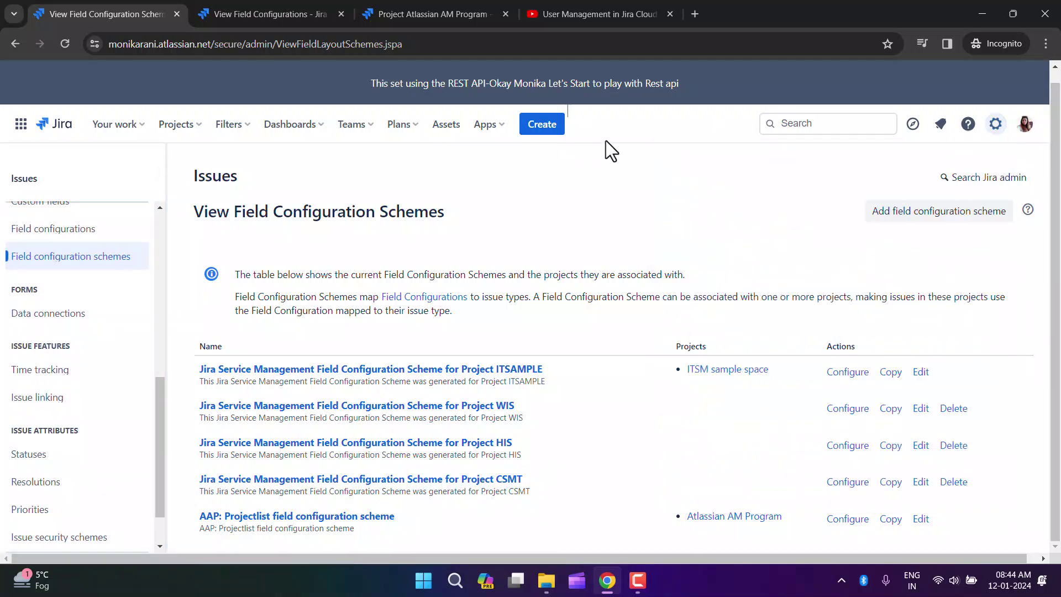
# Switch to the YouTube page and browse the videos in the JIRA Administration Tutorial playlist.
pyautogui.click(604, 16)
pyautogui.scroll(-7, 967, 298)
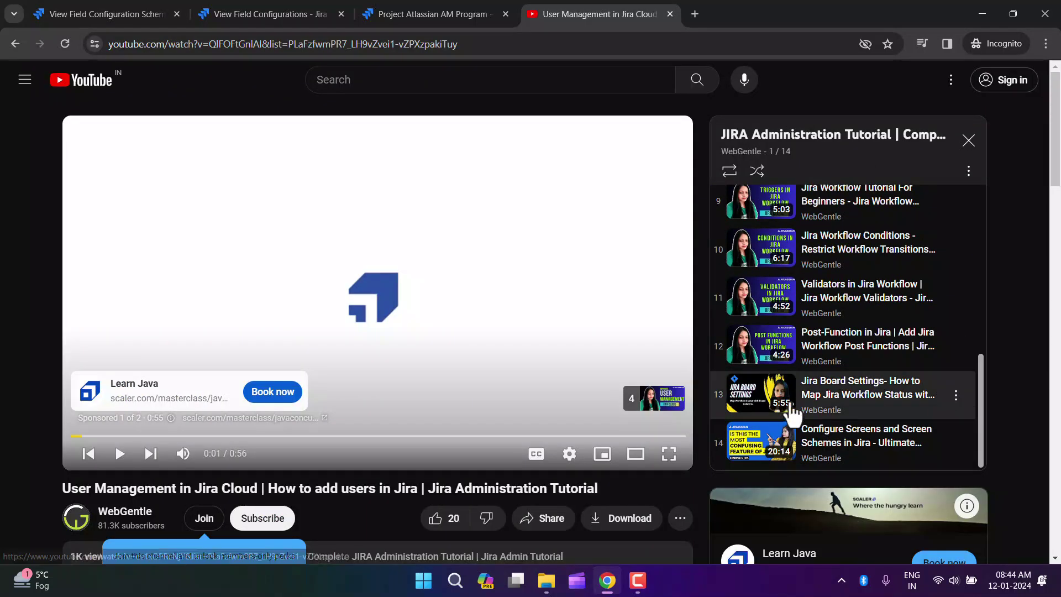
pyautogui.scroll(7, 793, 417)
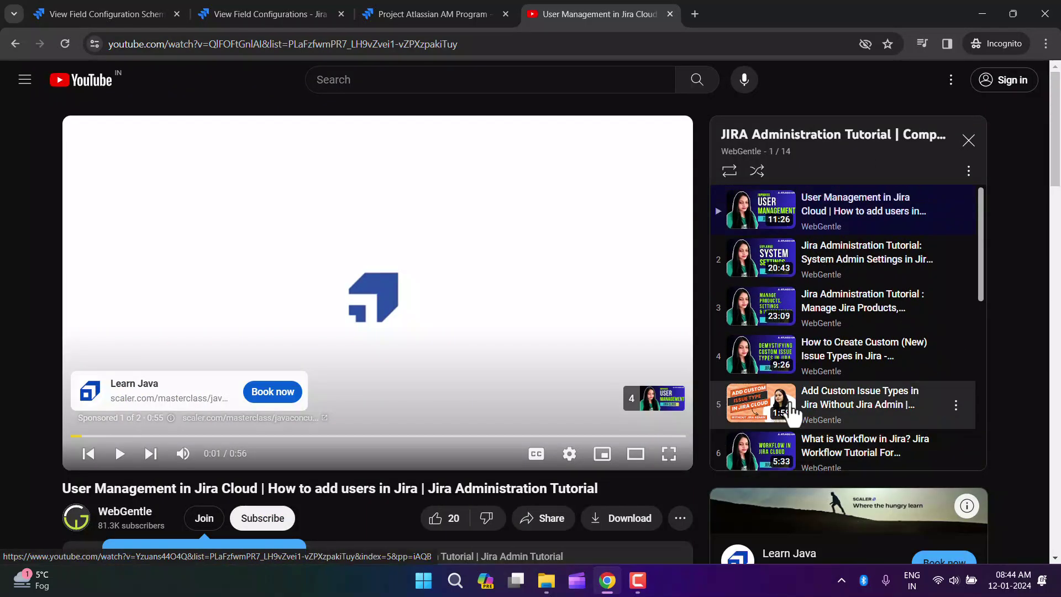
pyautogui.scroll(-4, 882, 392)
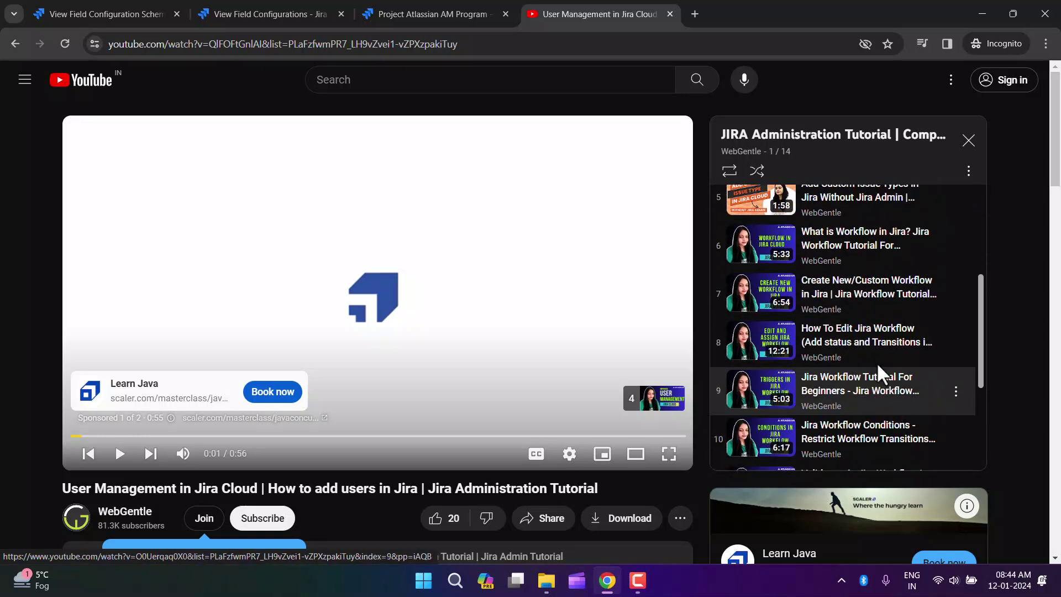
pyautogui.scroll(-4, 878, 370)
pyautogui.scroll(4, 873, 387)
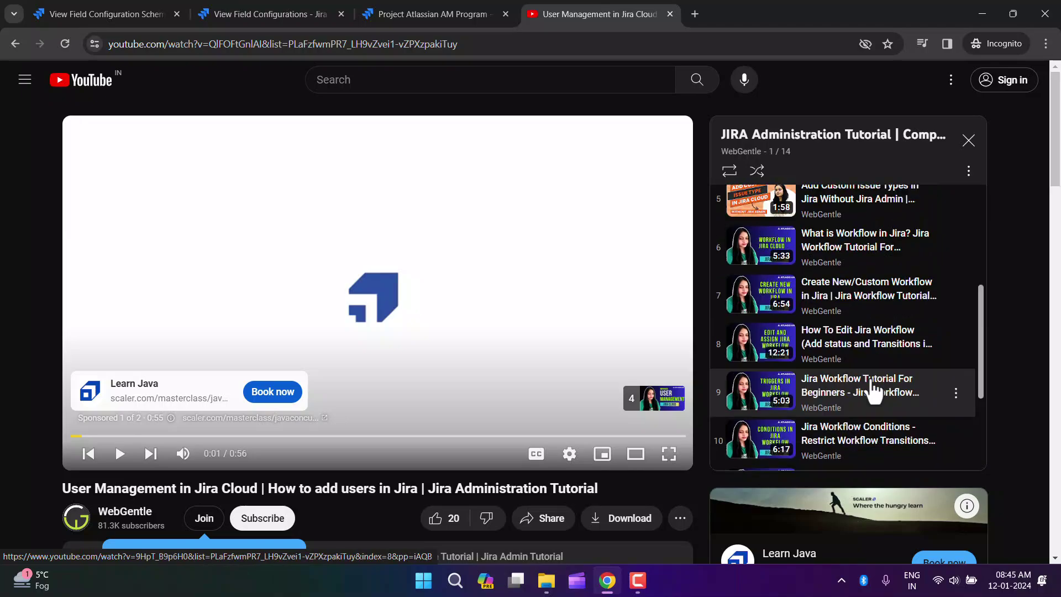
pyautogui.scroll(4, 874, 390)
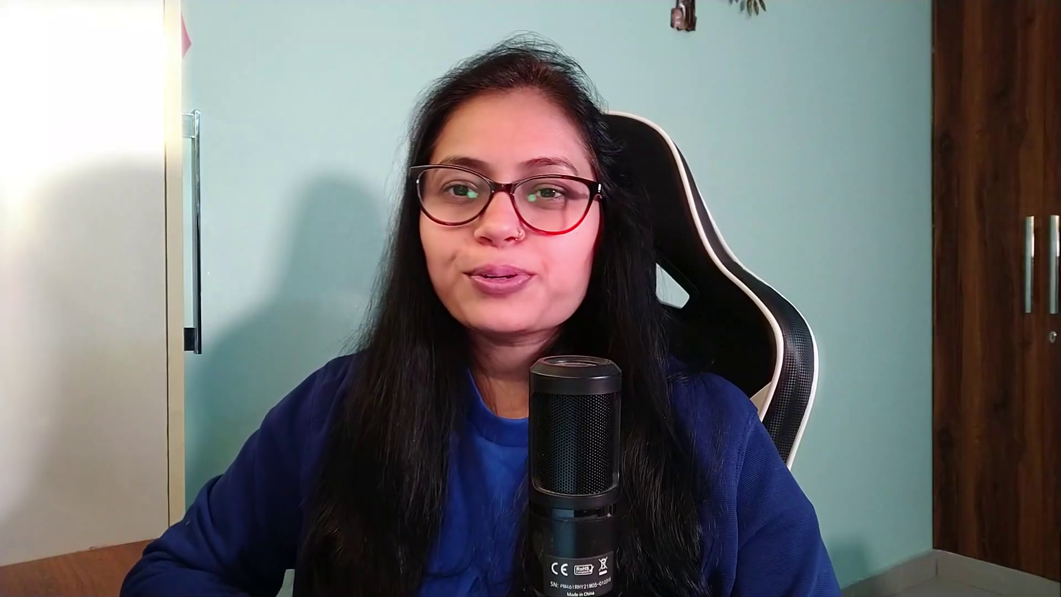